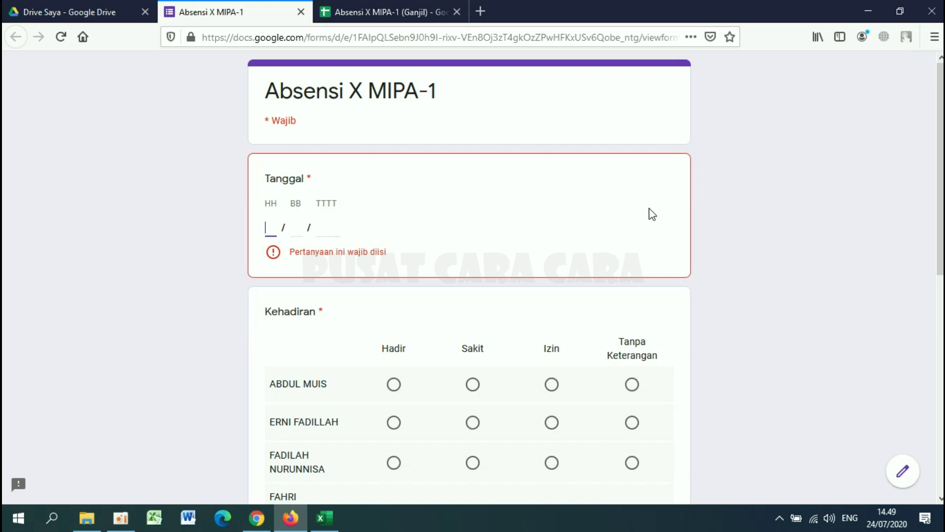
# Examine the finished Absensi X MIPA-1 attendance form, from the date question through the attendance grid to its end.
pyautogui.scroll(-2, 653, 214)
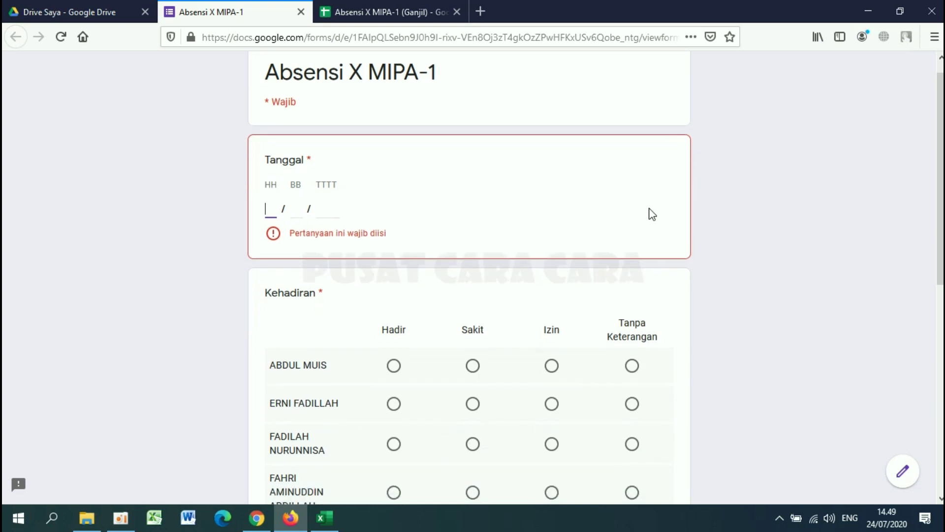
pyautogui.scroll(2, 652, 214)
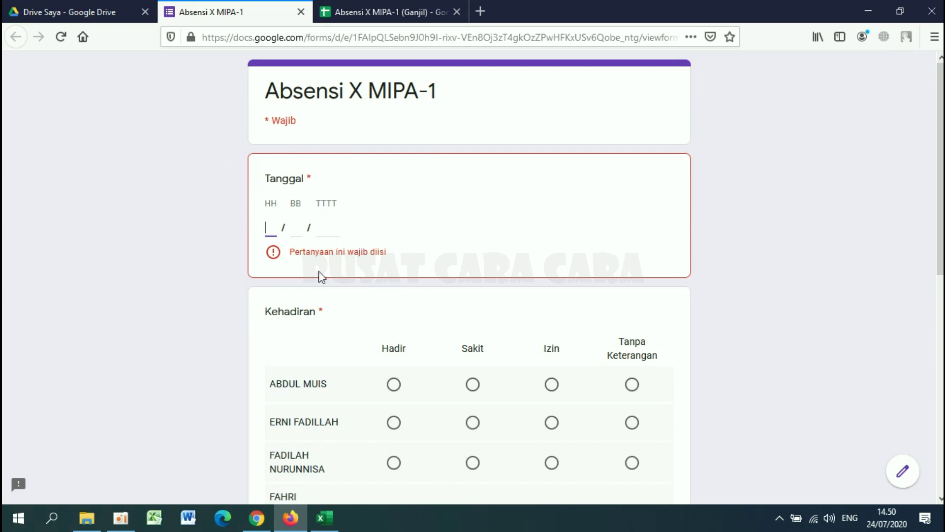
pyautogui.scroll(-5, 319, 273)
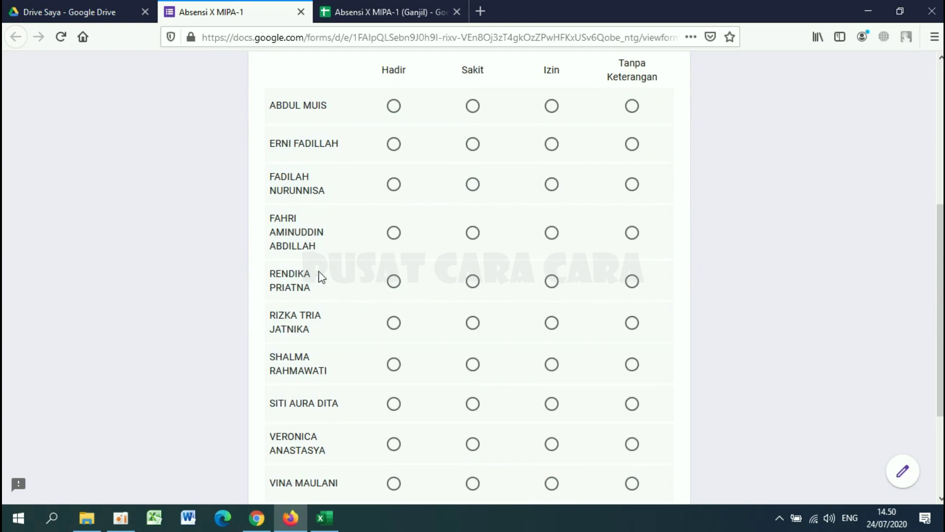
pyautogui.scroll(-3, 364, 317)
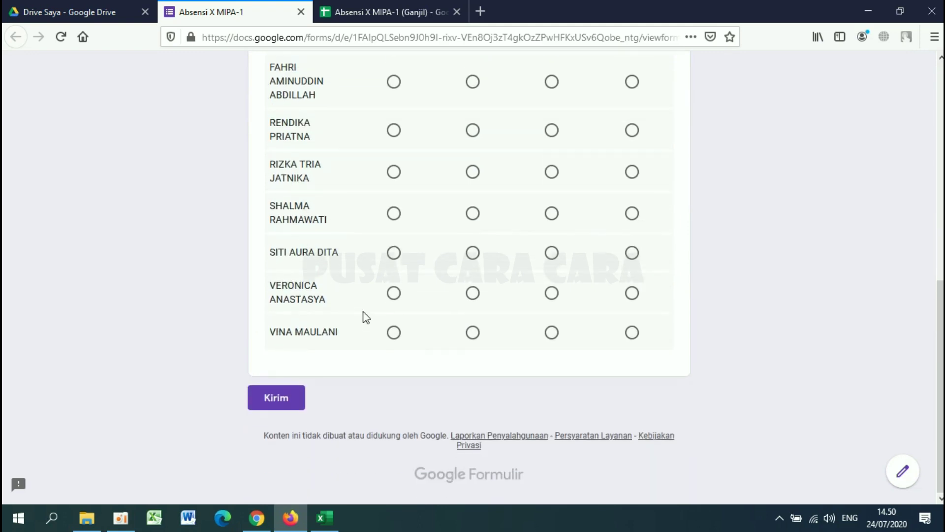
pyautogui.scroll(8, 365, 316)
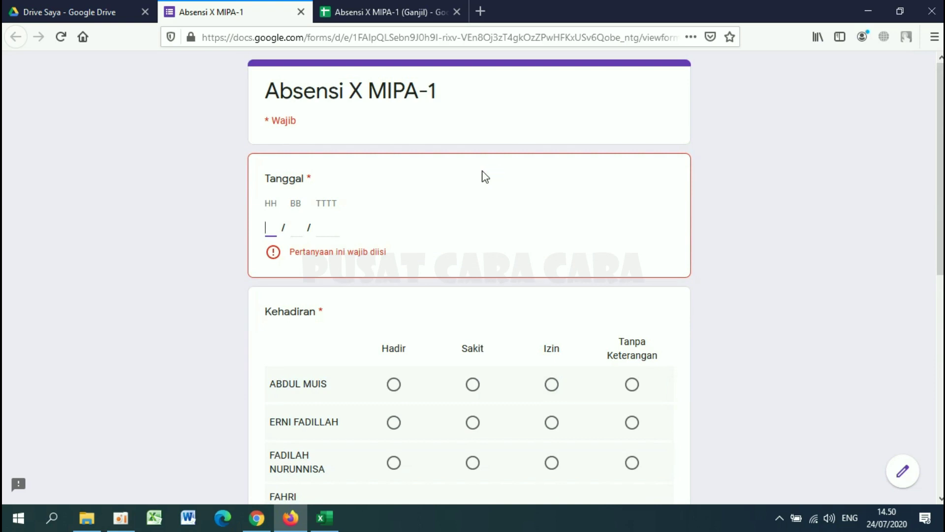
# Switch to Chrome and open Google Drive at drive.google.com.
pyautogui.click(257, 518)
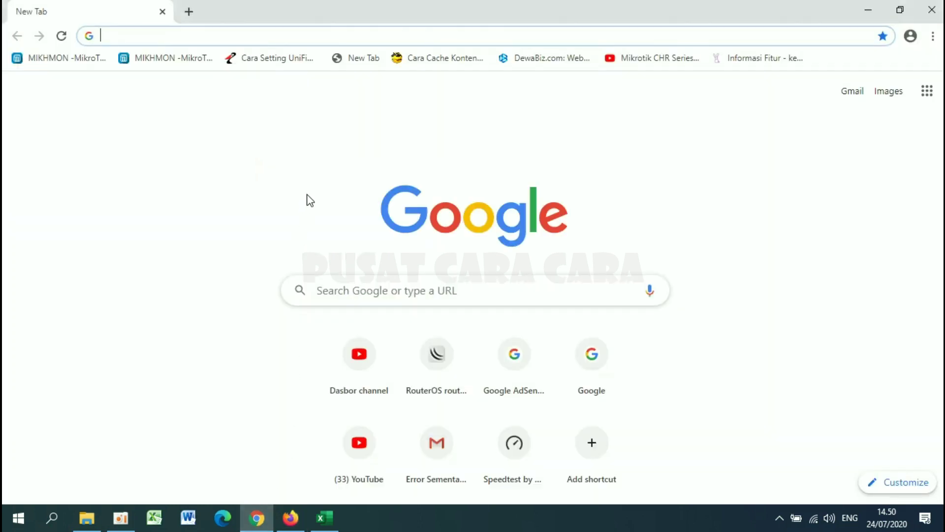
pyautogui.write('drive.google.com')
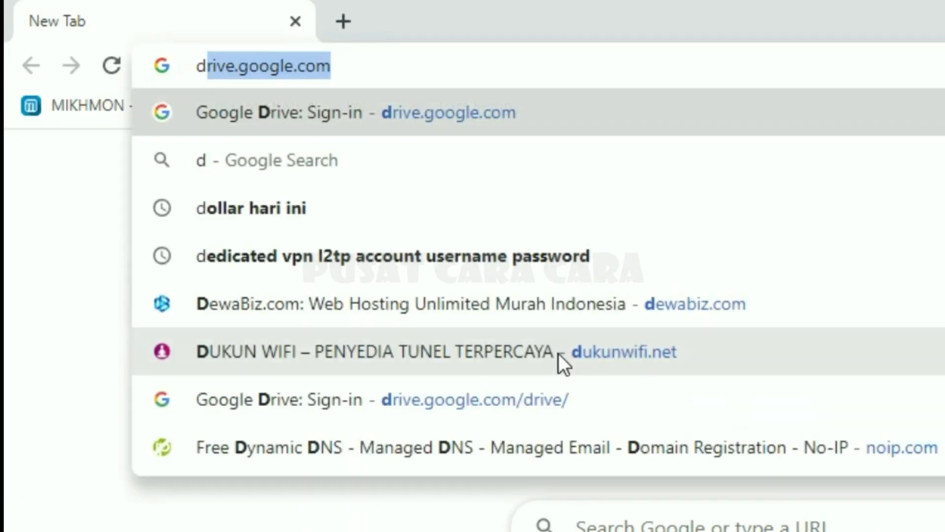
pyautogui.click(348, 59)
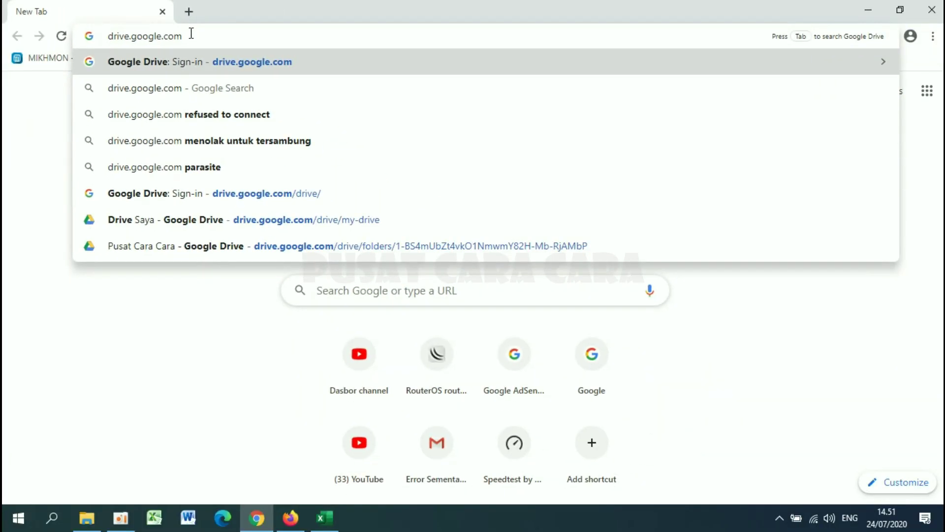
pyautogui.press('Return')
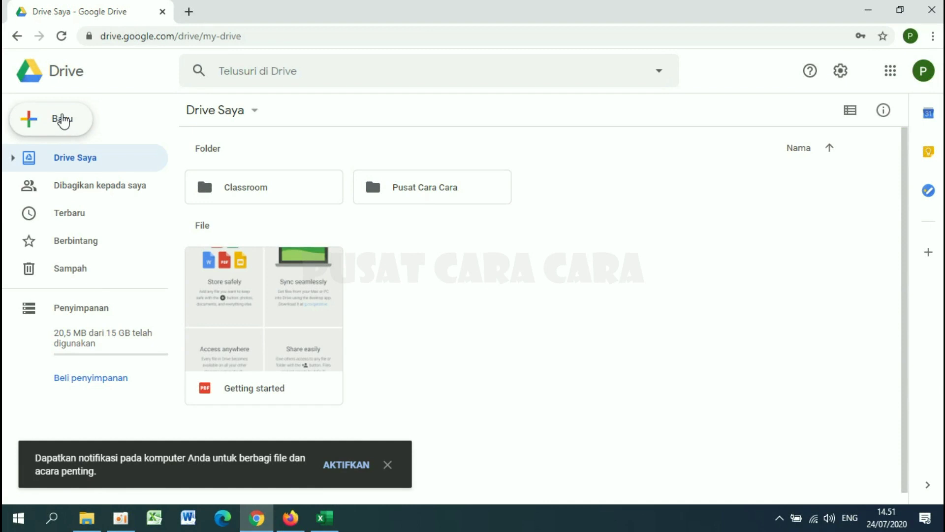
# Create a new folder named Absensi in Drive Saya.
pyautogui.click(63, 120)
pyautogui.click(99, 129)
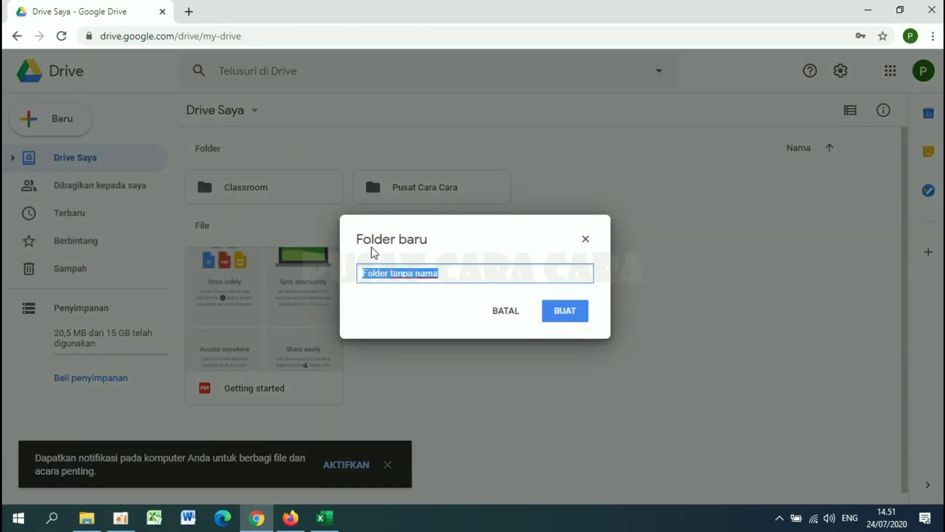
pyautogui.write('Absensi')
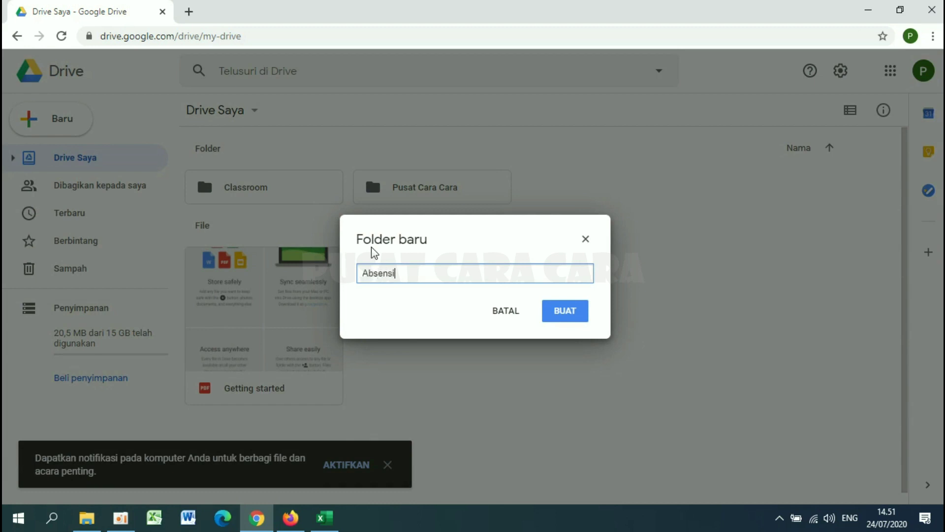
pyautogui.click(565, 311)
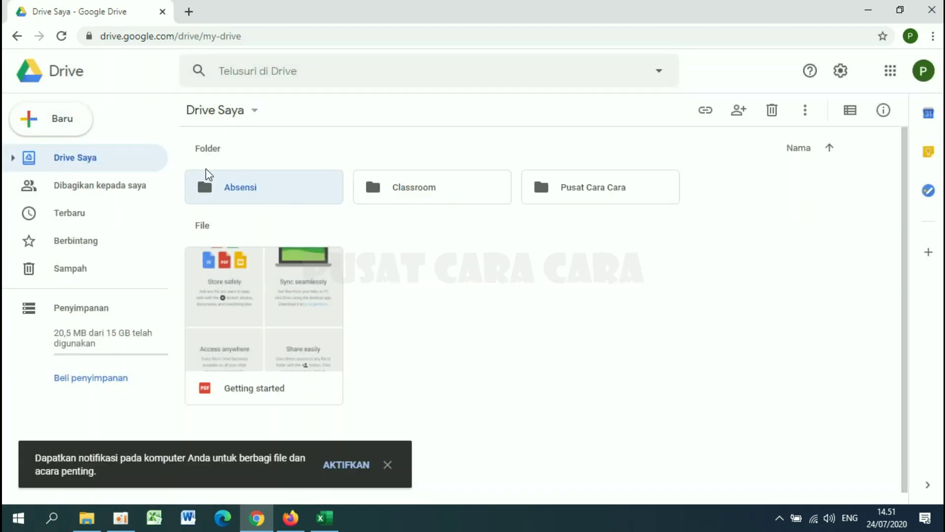
# Open the Absensi folder and create a blank Google Form inside it.
pyautogui.doubleClick(241, 189)
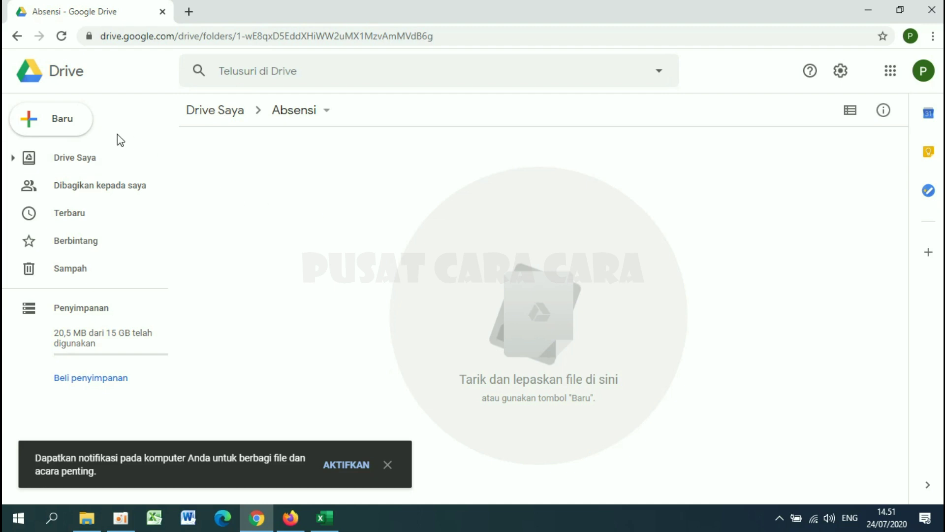
pyautogui.click(53, 120)
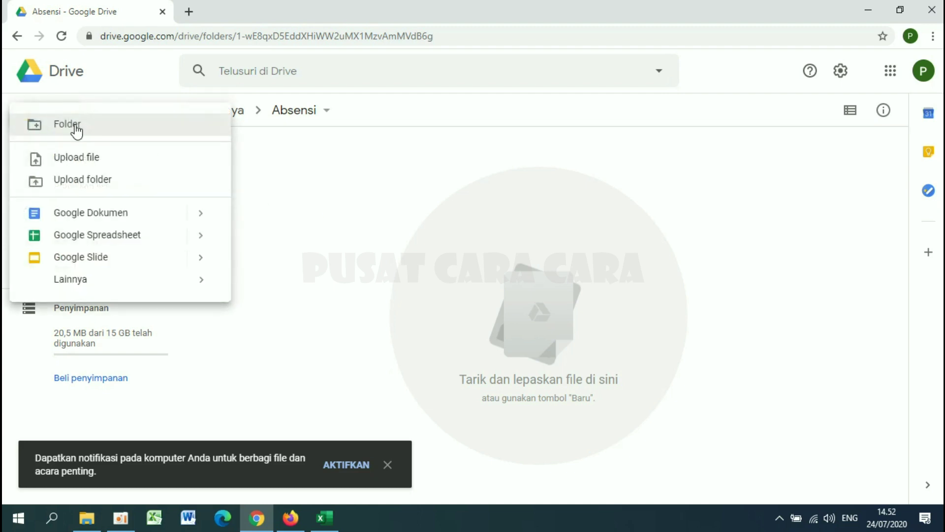
pyautogui.moveTo(197, 285)
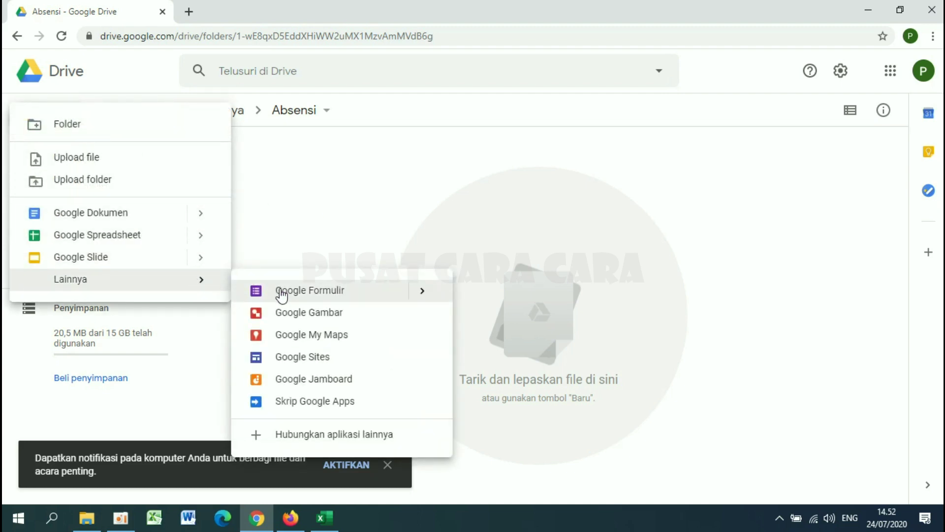
pyautogui.moveTo(424, 296)
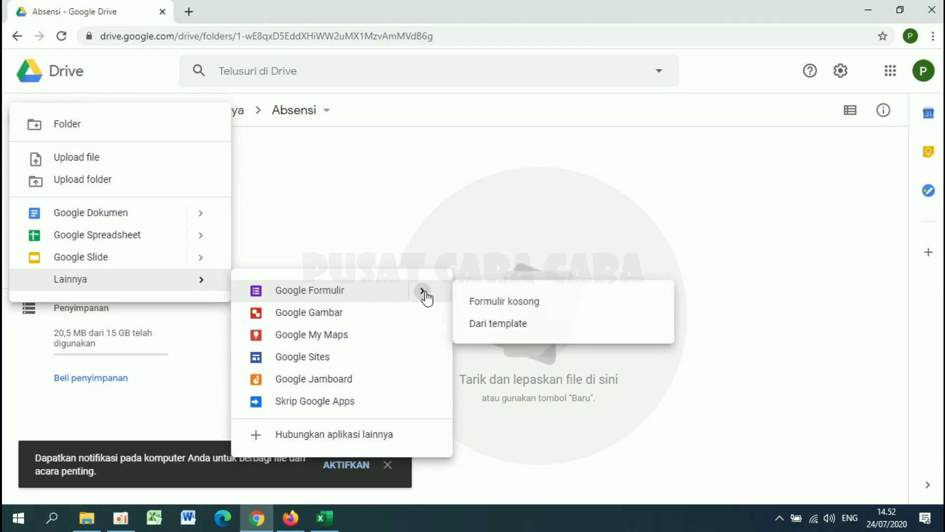
pyautogui.click(526, 302)
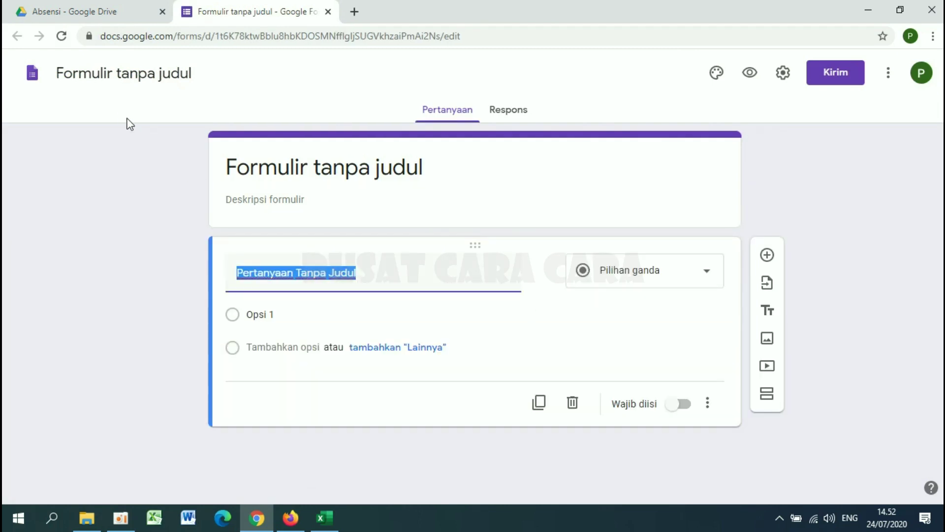
# Name the form file Absensi X MIPA-1 (Ganjil) and apply the same text as the form's title.
pyautogui.click(106, 70)
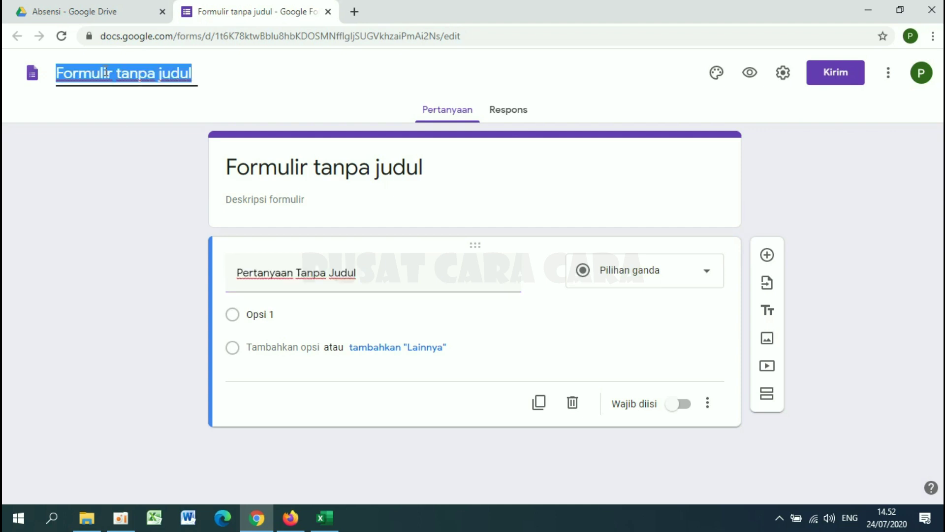
pyautogui.write('Absensi ')
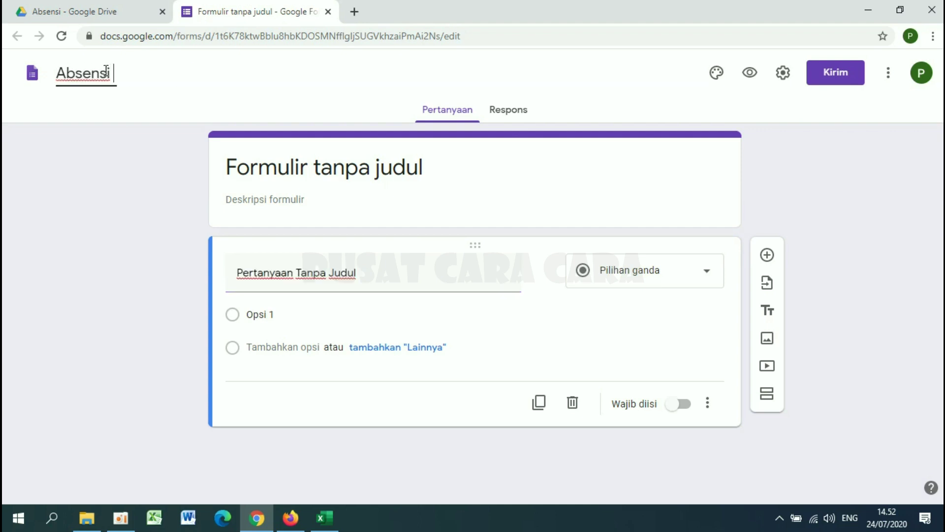
pyautogui.write('X MIPA-1')
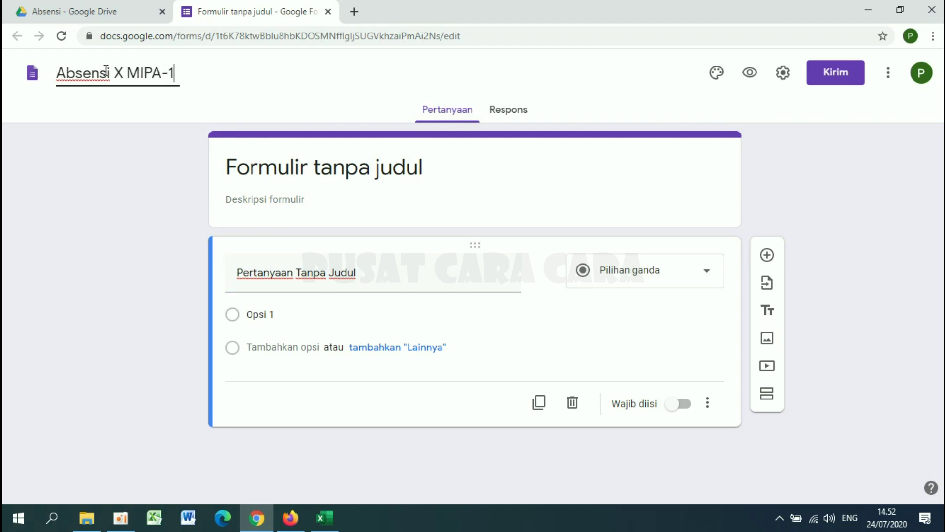
pyautogui.write(' (Ganjil)')
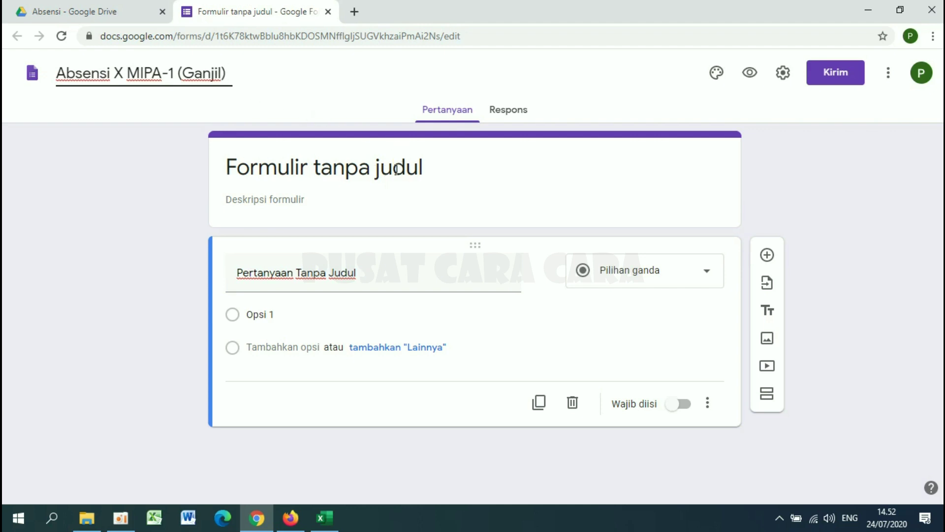
pyautogui.click(450, 169)
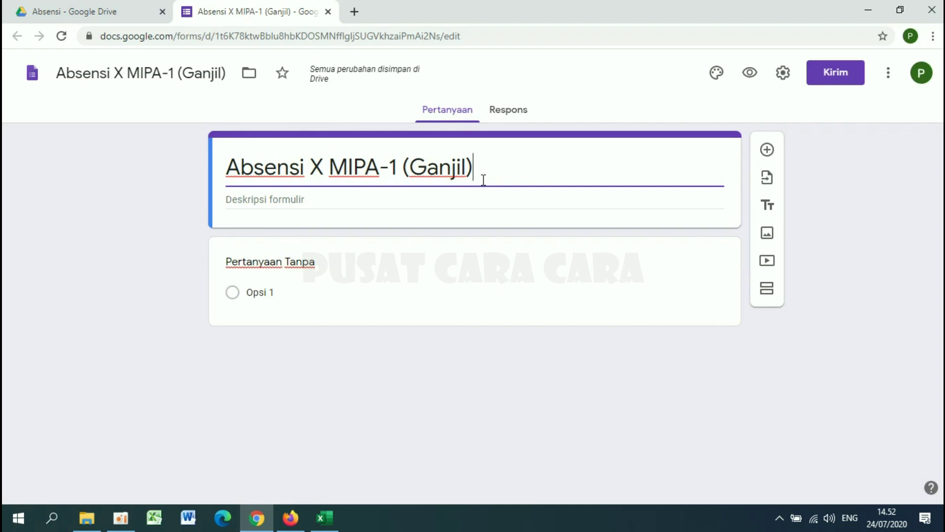
# Title the first question Tanggal, set its type to Tanggal, and make it required.
pyautogui.click(270, 264)
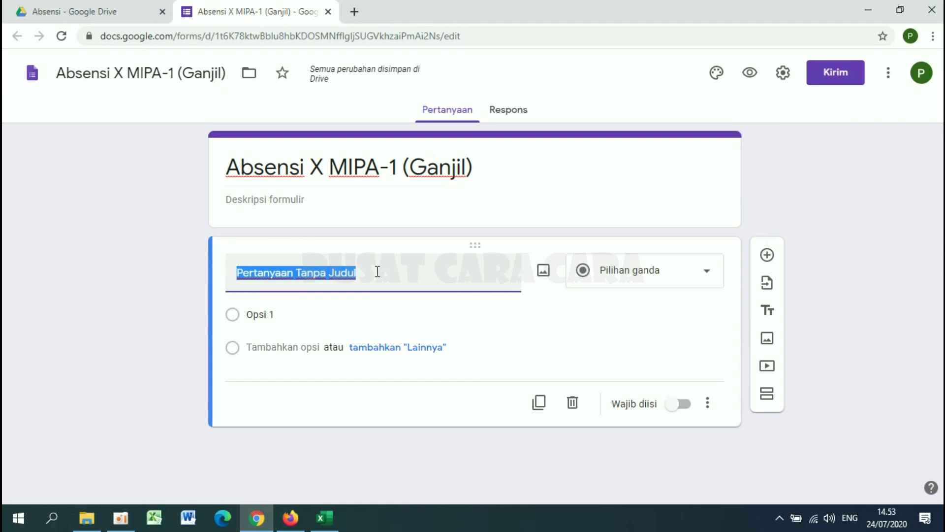
pyautogui.press('BackSpace')
pyautogui.write('T')
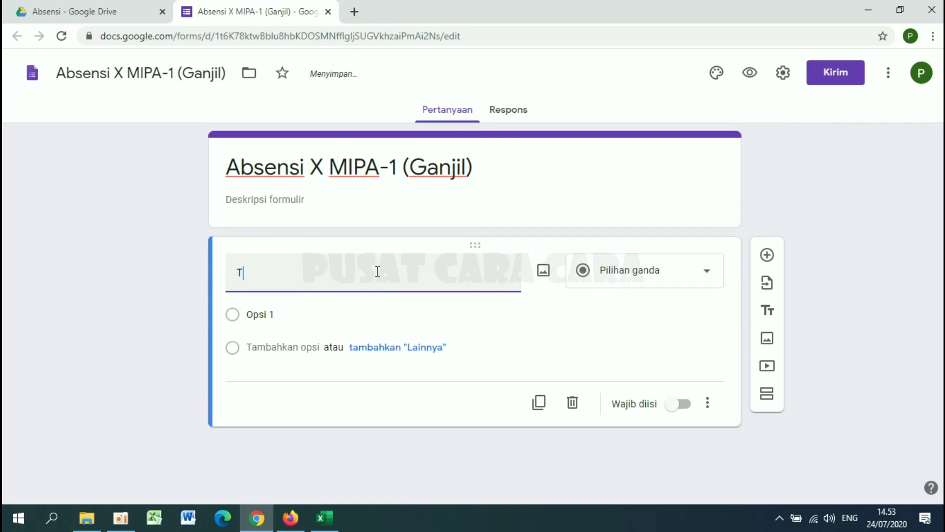
pyautogui.write('anggal')
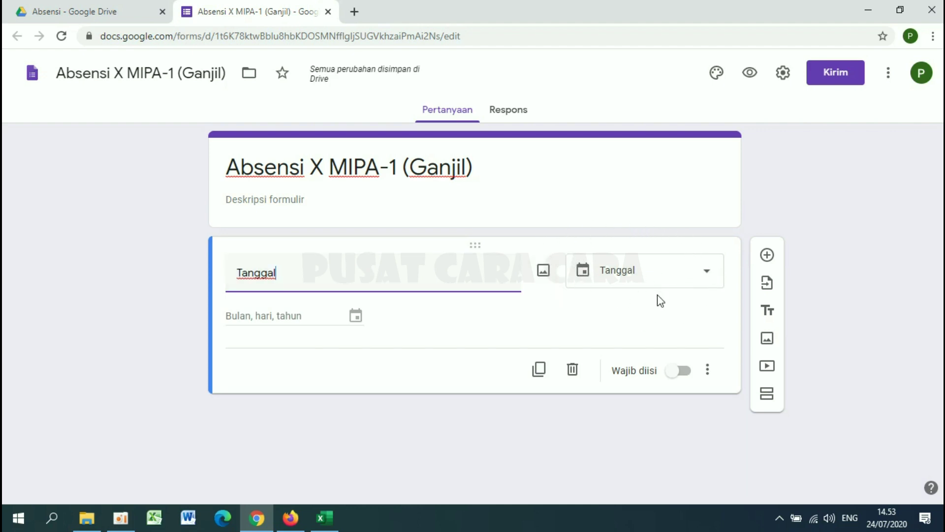
pyautogui.click(708, 278)
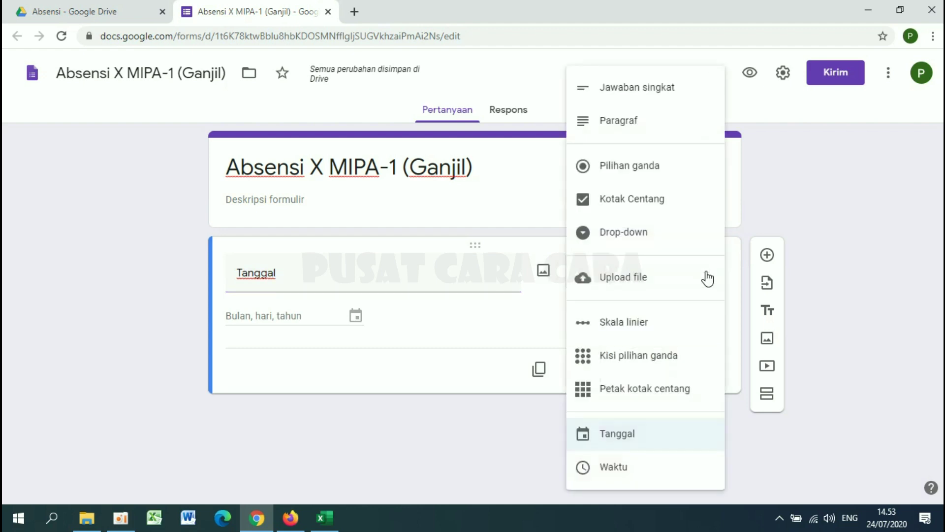
pyautogui.click(623, 435)
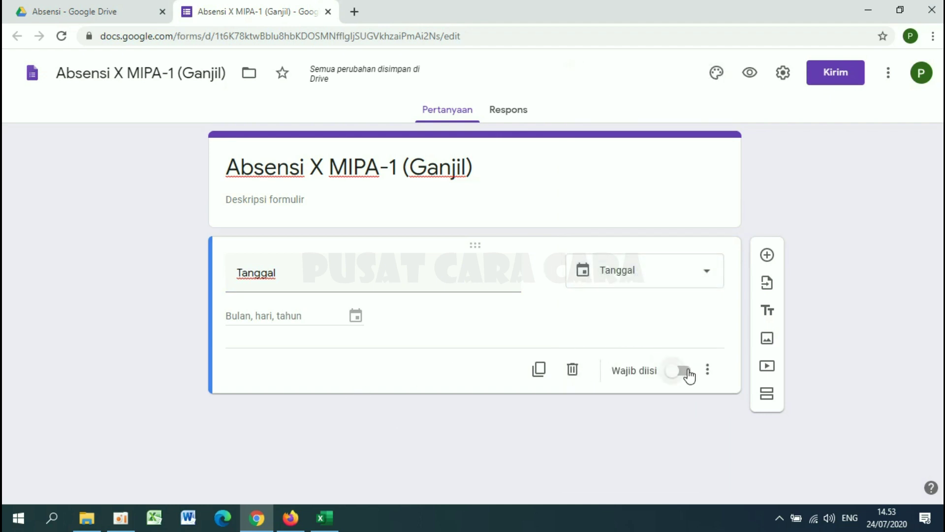
pyautogui.click(690, 373)
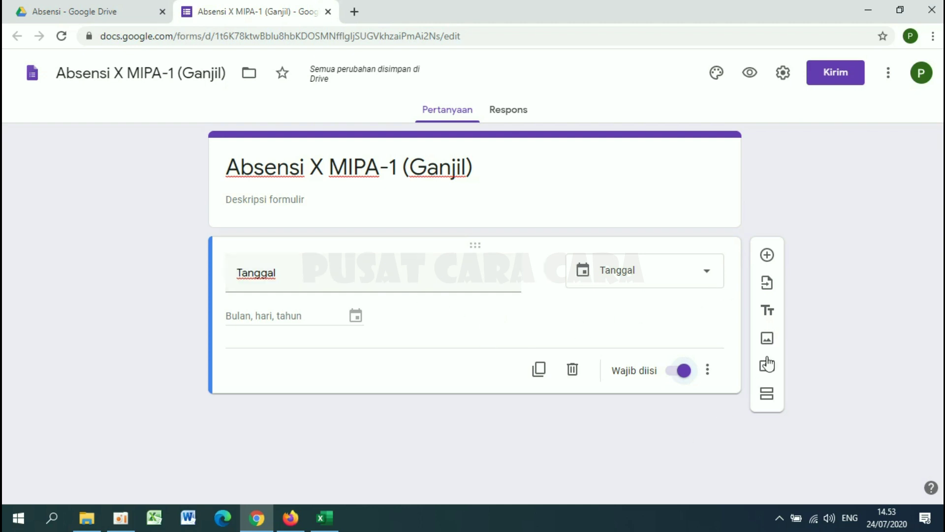
# Add a second question titled Nama Siswa and set its type to Kisi pilihan ganda.
pyautogui.click(767, 256)
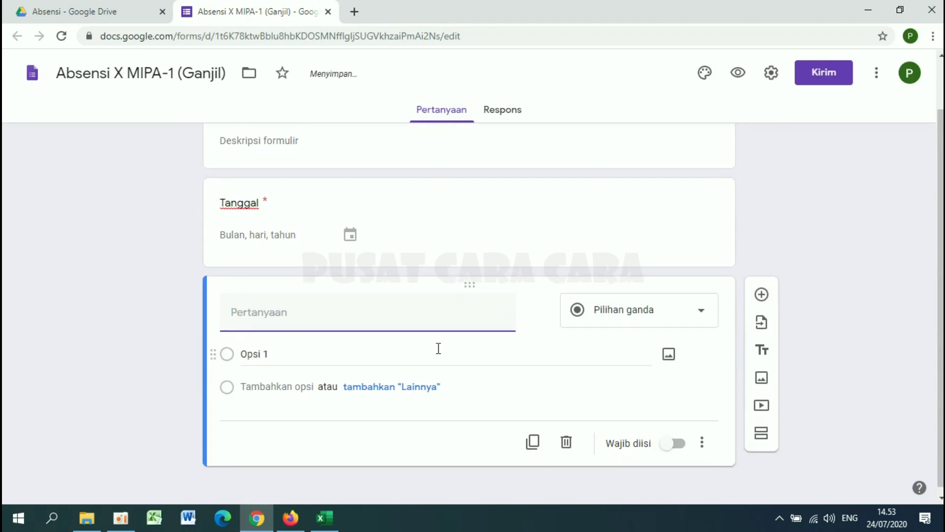
pyautogui.write('Nama Sis')
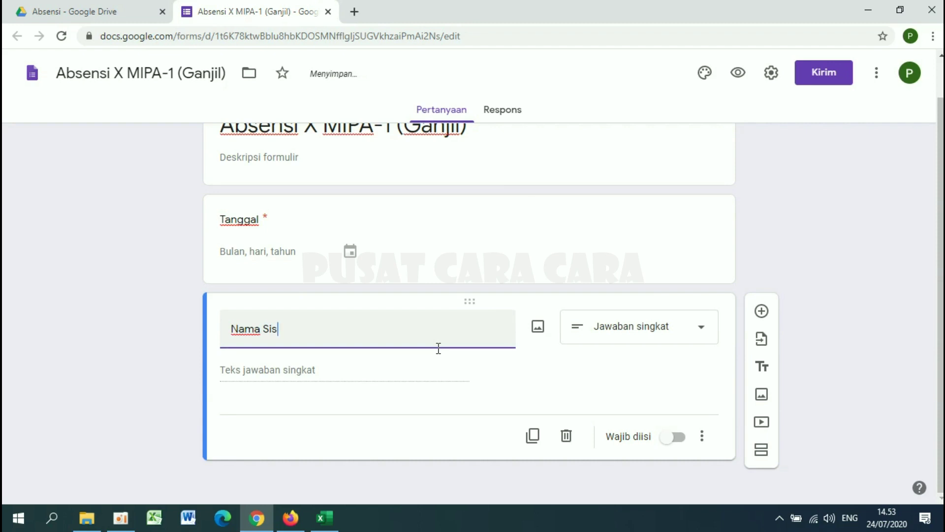
pyautogui.write('wa')
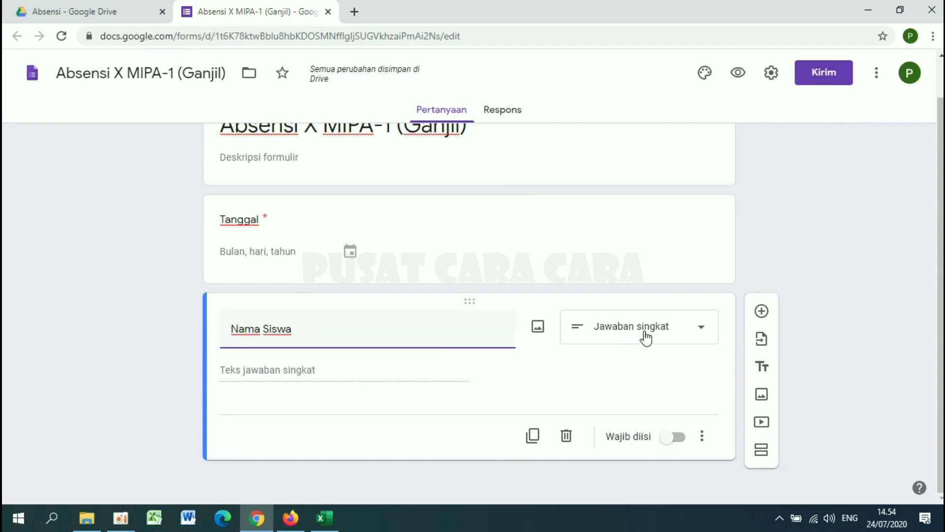
pyautogui.click(703, 335)
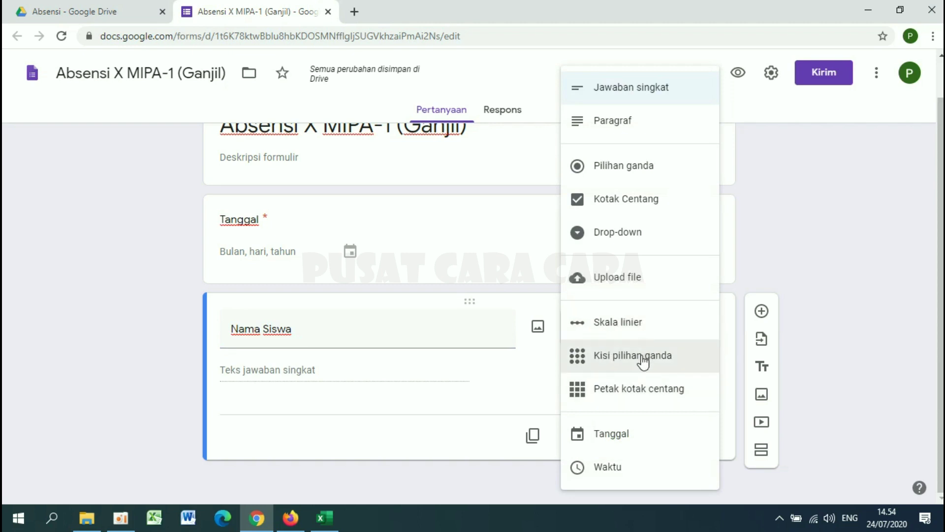
pyautogui.click(645, 361)
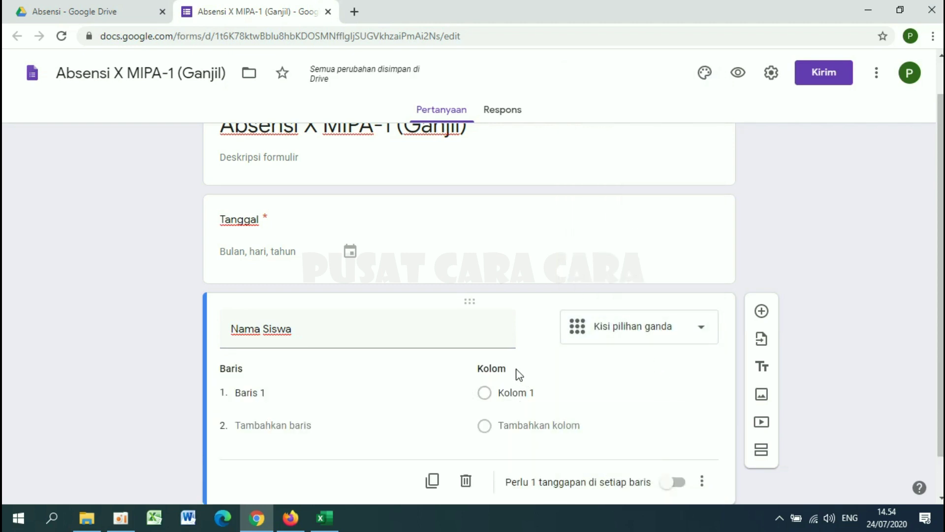
# Fill the Nama Siswa grid's columns with the four attendance options Hadir, Sakit, Izin and Alpa.
pyautogui.click(535, 394)
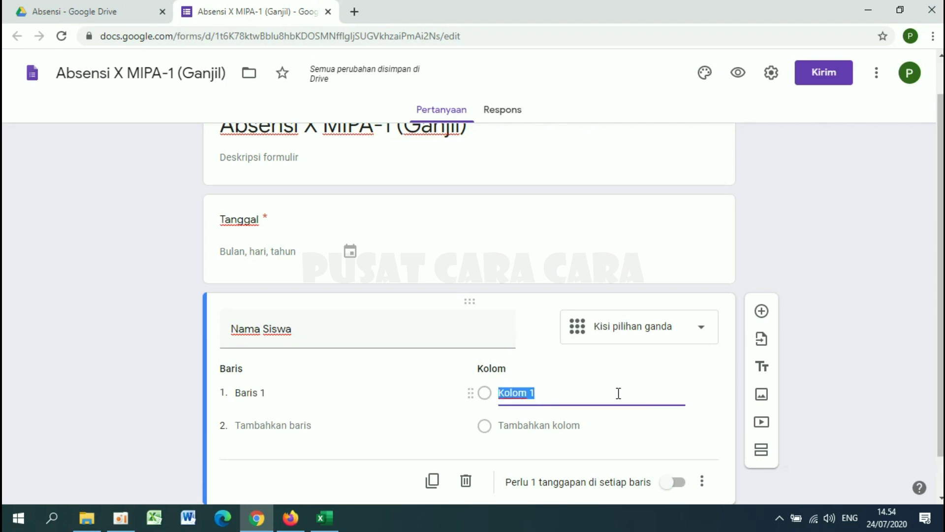
pyautogui.write('Hadir')
pyautogui.click(542, 427)
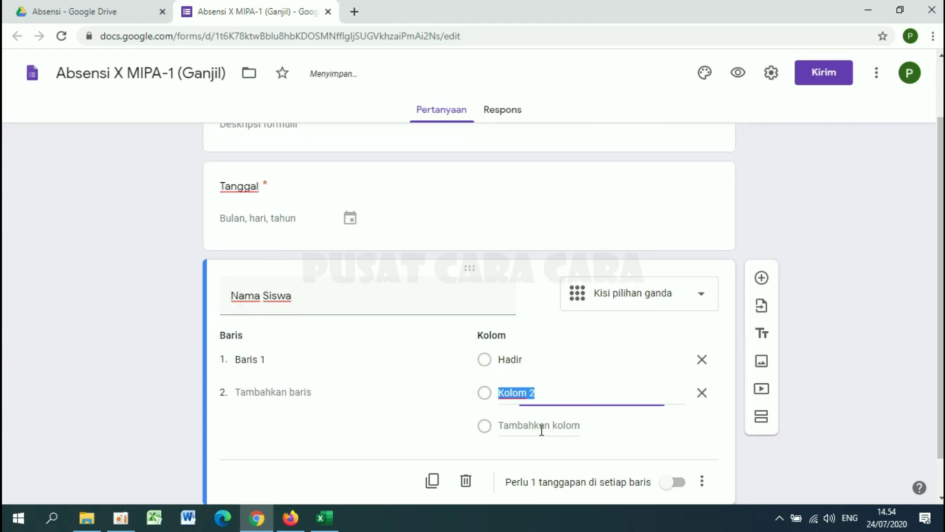
pyautogui.write('Sakit')
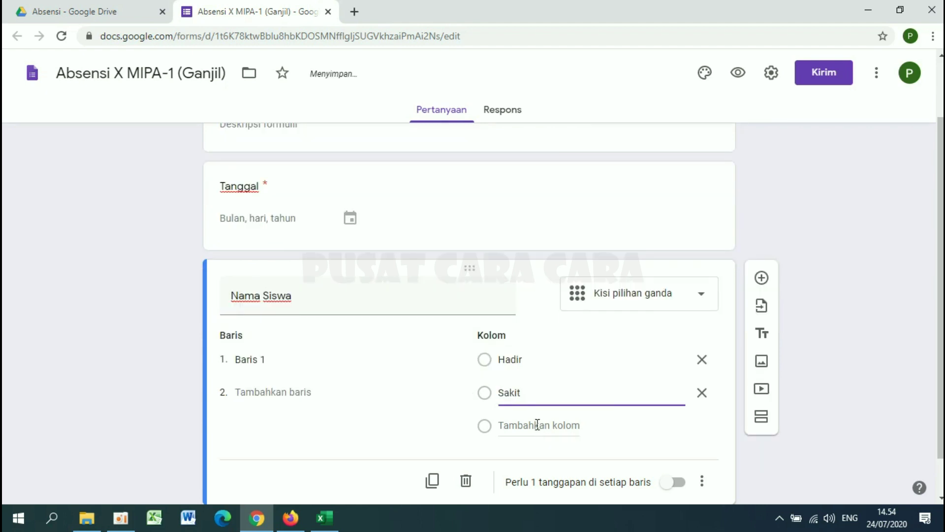
pyautogui.click(537, 425)
pyautogui.write('Izin')
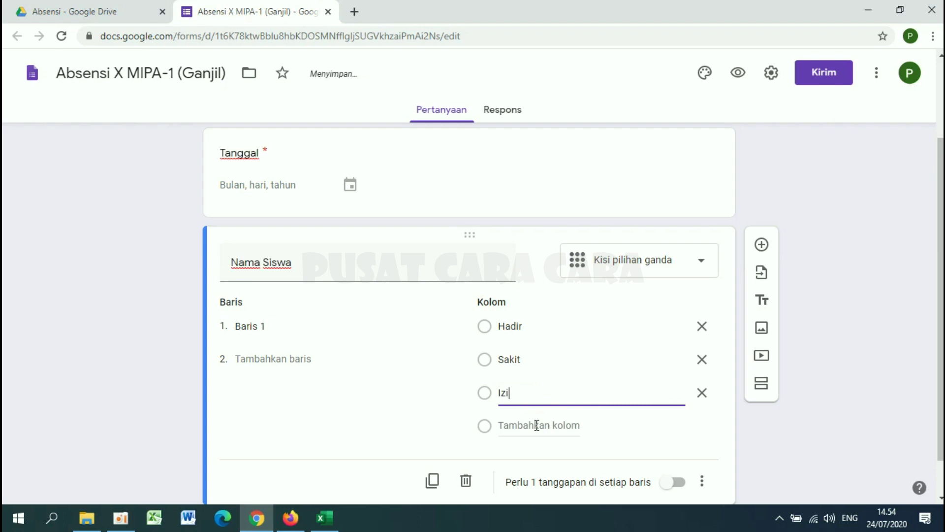
pyautogui.click(529, 427)
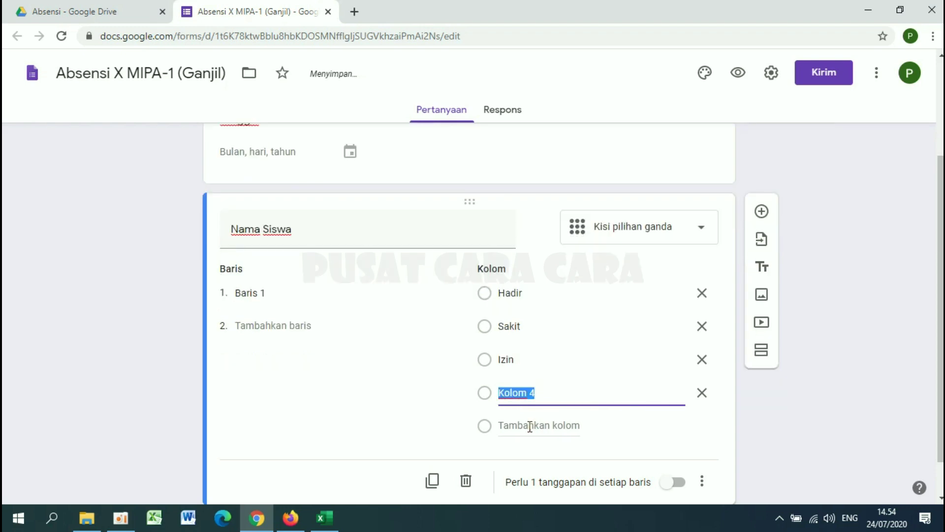
pyautogui.write('Alpa')
# Enter two sample student first names as the first two rows of the Nama Siswa grid.
pyautogui.click(277, 294)
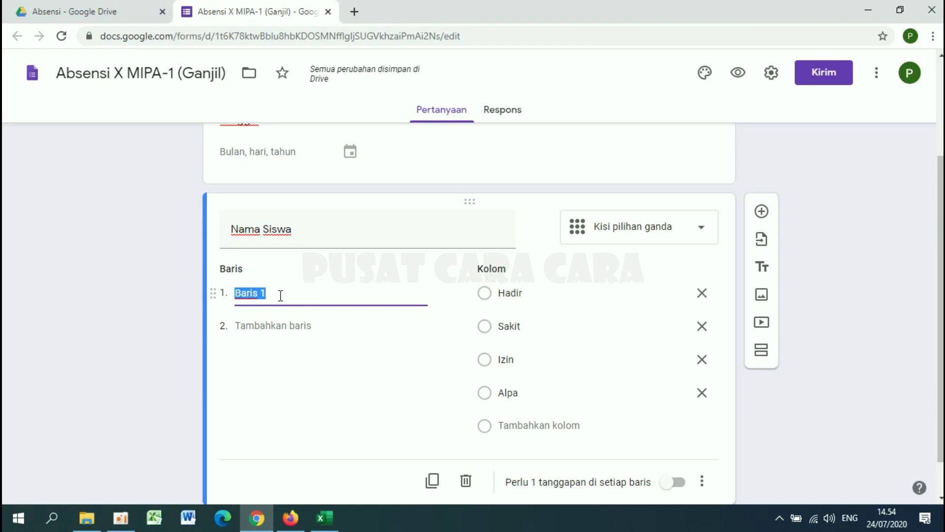
pyautogui.write('Agus')
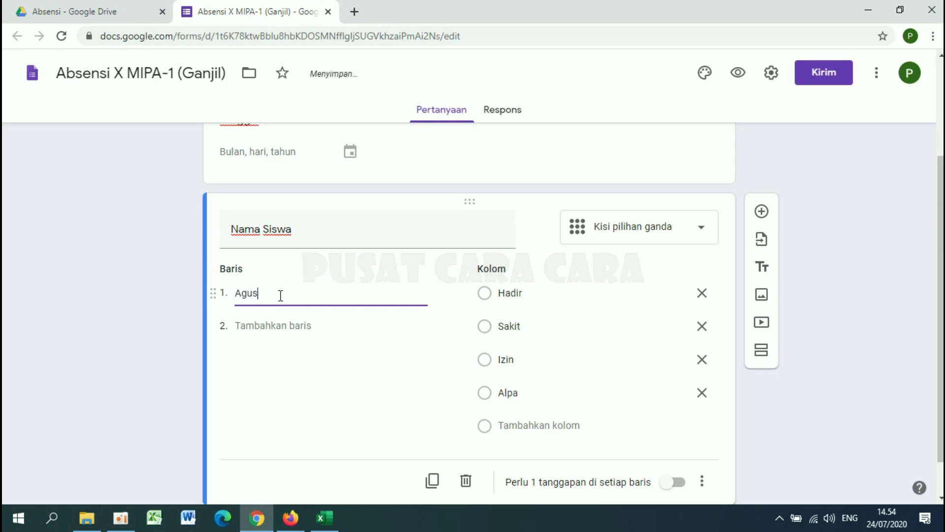
pyautogui.click(274, 326)
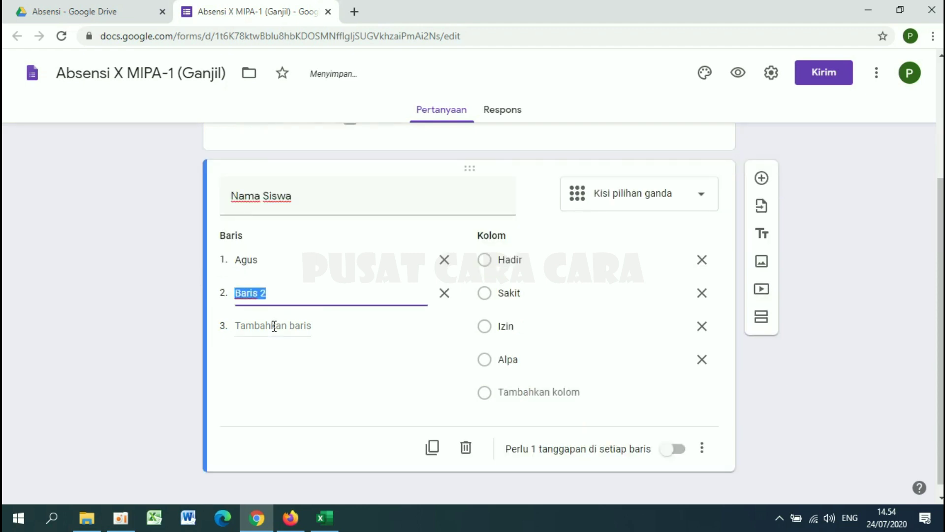
pyautogui.write('Andri')
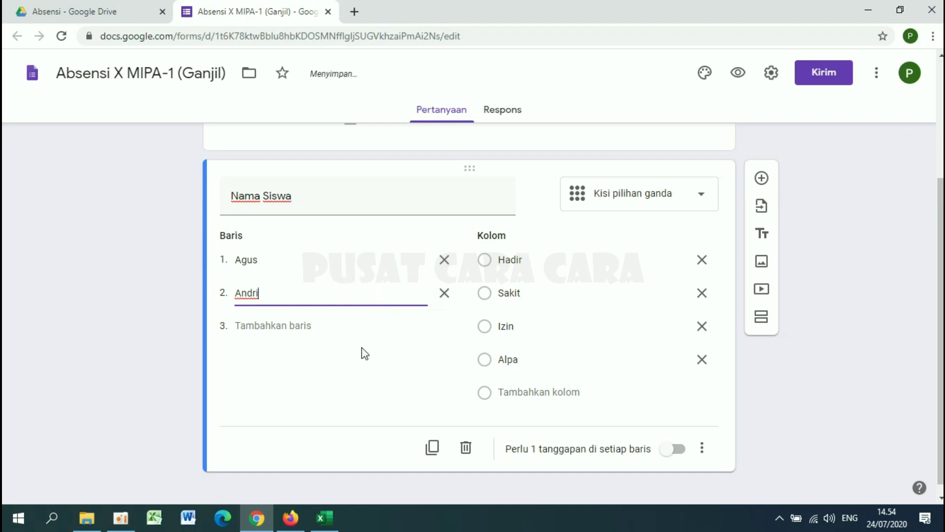
# Switch to the Excel attendance workbook and look through the list of students in the NAMA column.
pyautogui.click(325, 518)
pyautogui.scroll(-4, 204, 313)
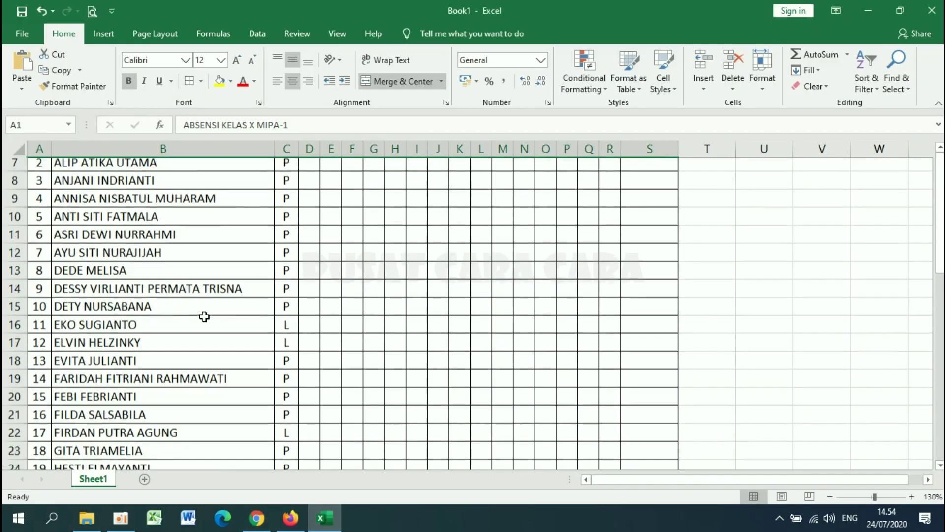
pyautogui.scroll(4, 204, 314)
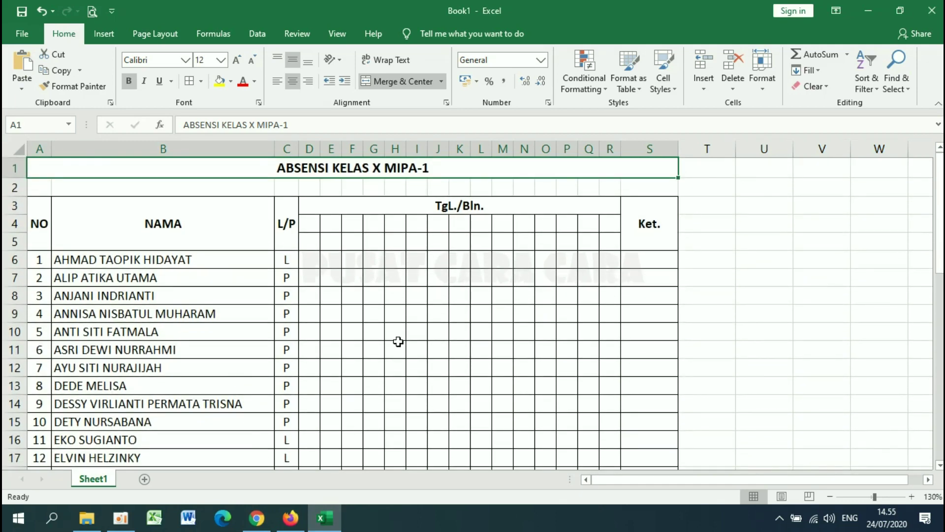
# Switch back to the form in Chrome, delete the second grid row and clear the sample name from the first.
pyautogui.click(257, 520)
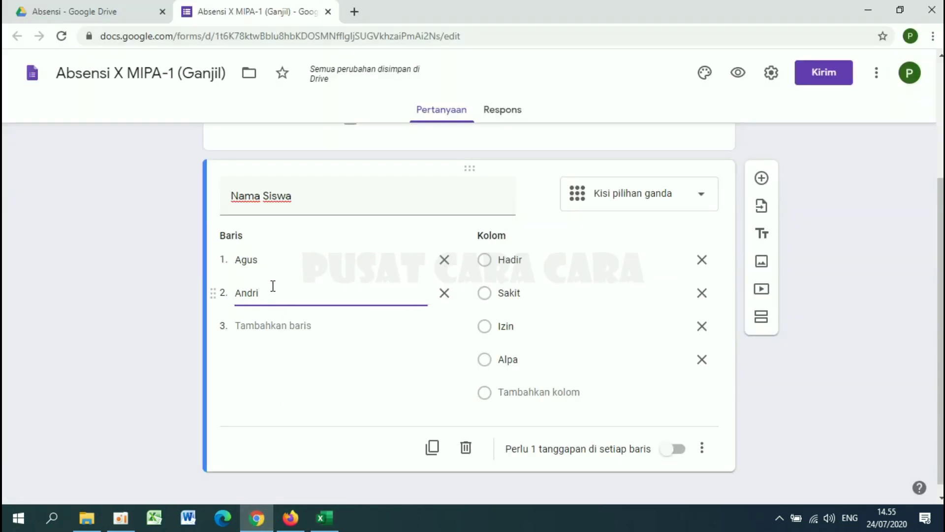
pyautogui.click(444, 297)
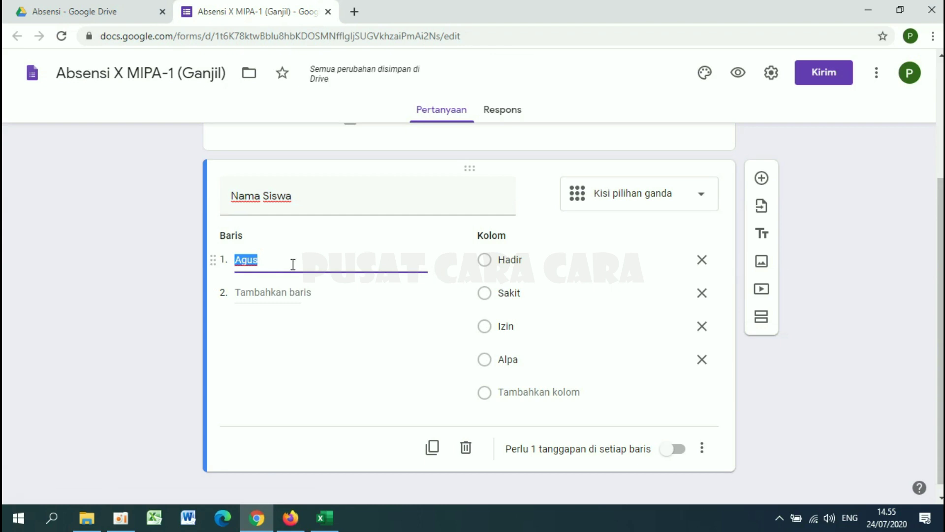
pyautogui.press('BackSpace')
# Switch to the Excel workbook and copy the first ten student names in cells B6:B15.
pyautogui.click(325, 518)
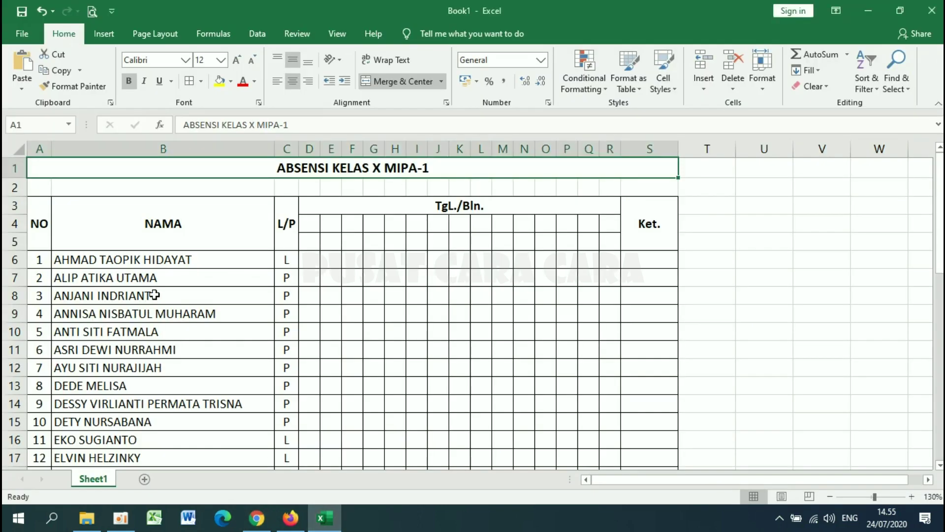
pyautogui.click(136, 262)
pyautogui.moveTo(136, 262); pyautogui.dragTo(143, 420)
pyautogui.scroll(9, 148, 420)
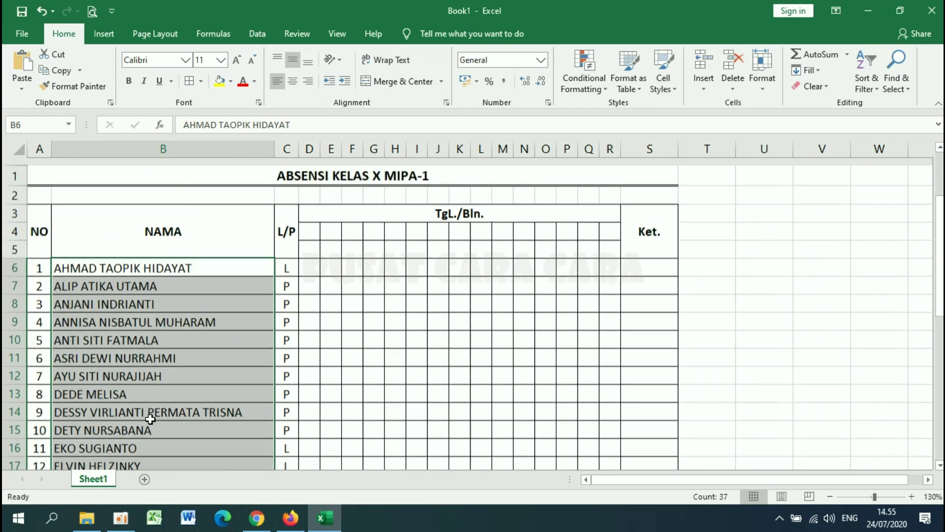
pyautogui.moveTo(121, 261); pyautogui.dragTo(115, 419)
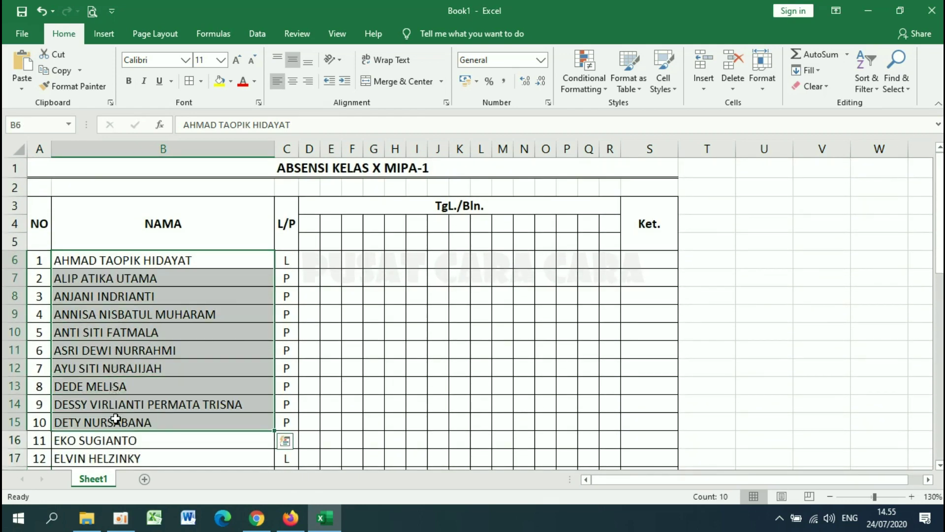
pyautogui.rightClick(152, 316)
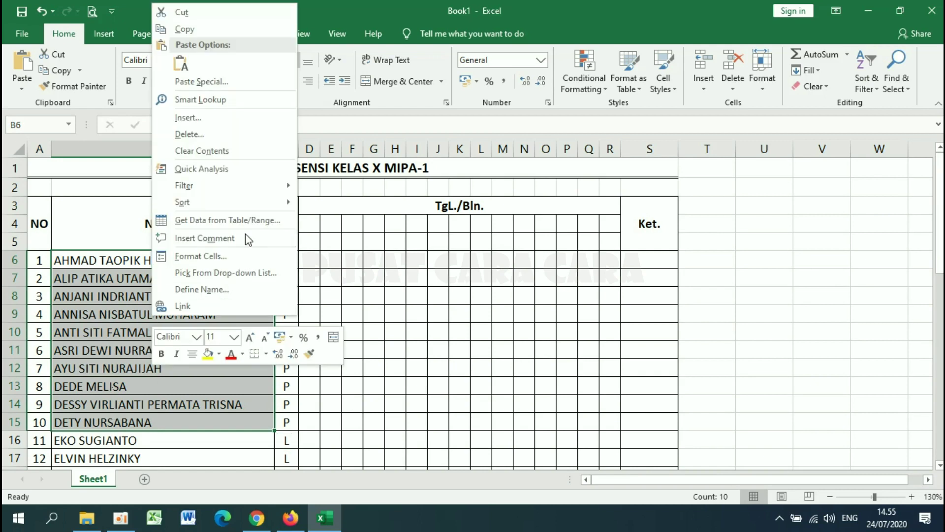
pyautogui.click(193, 32)
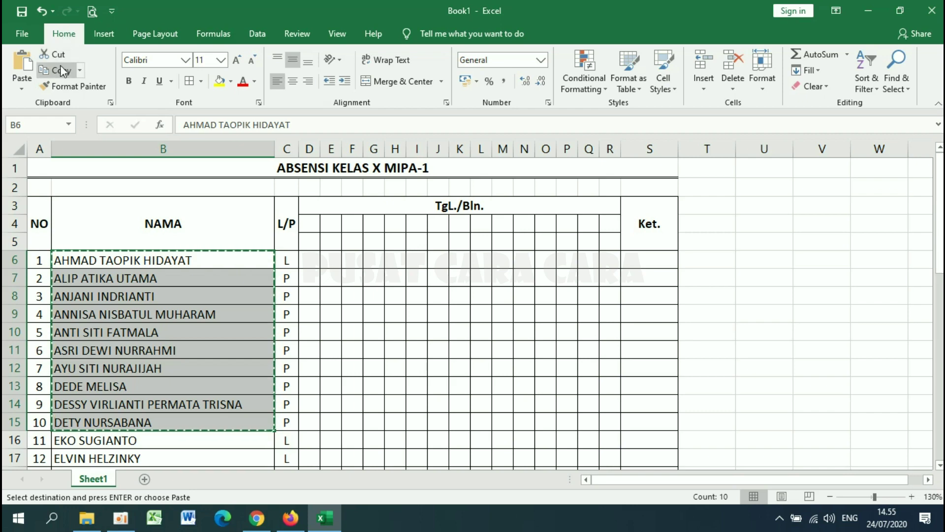
# Switch back to the form in Chrome and replace the Baris 1 text with the copied student names as grid rows.
pyautogui.click(257, 518)
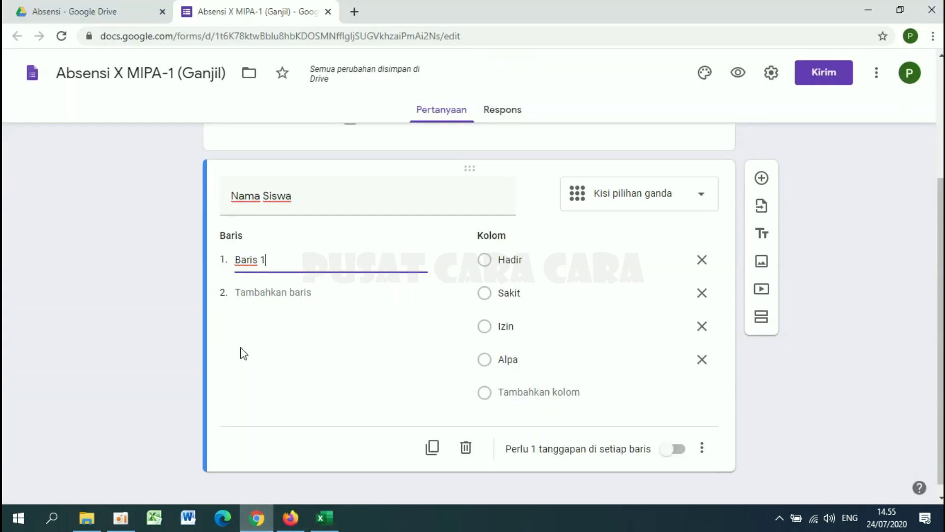
pyautogui.moveTo(276, 260); pyautogui.dragTo(204, 259)
pyautogui.press('BackSpace')
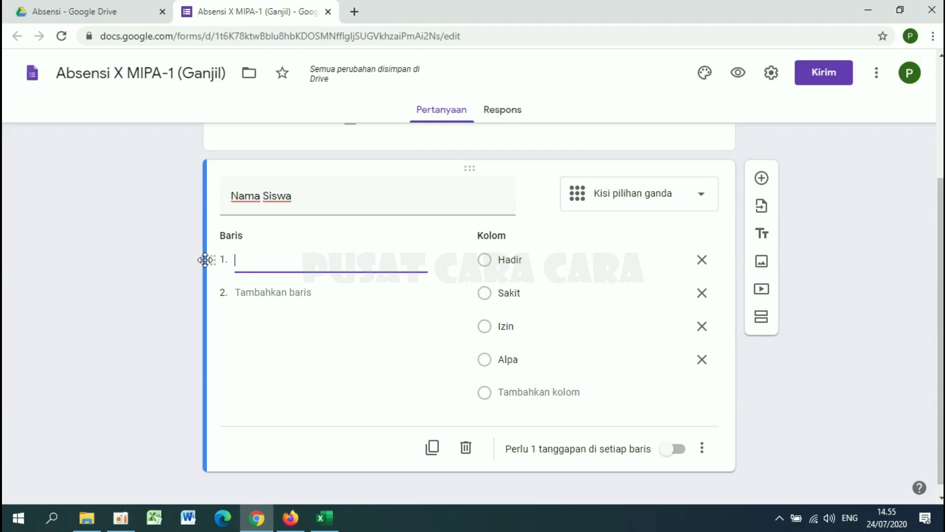
pyautogui.rightClick(248, 260)
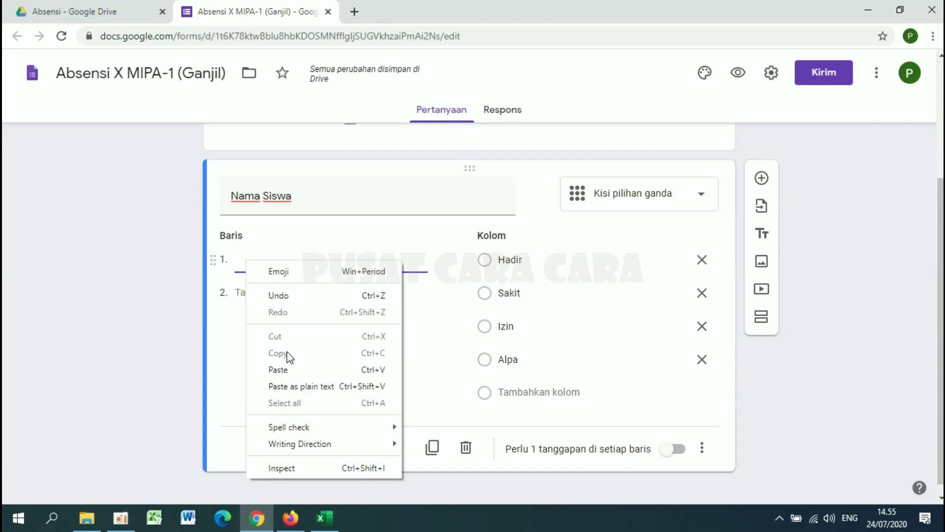
pyautogui.click(288, 370)
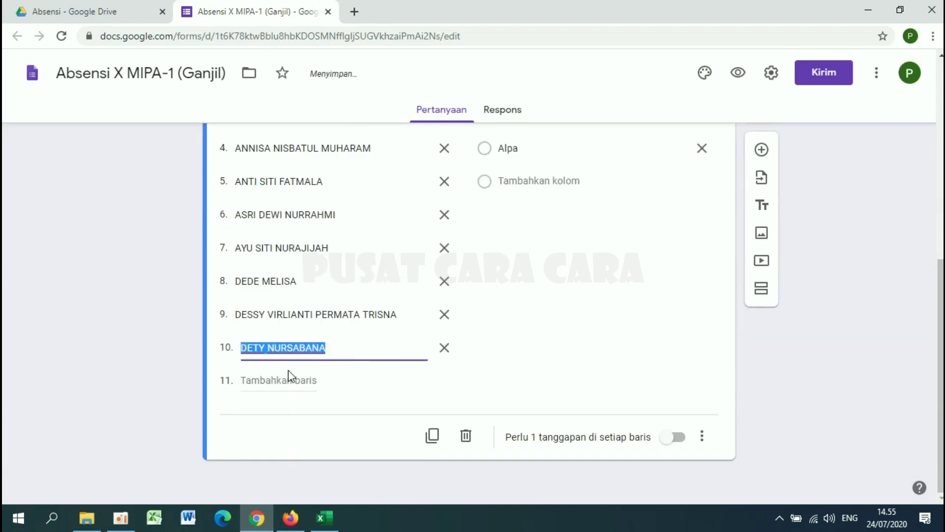
# Check the pasted rows and turn on Perlu 1 tanggapan di setiap baris for the Nama Siswa grid.
pyautogui.scroll(3, 308, 276)
pyautogui.scroll(1, 309, 275)
pyautogui.scroll(-4, 307, 278)
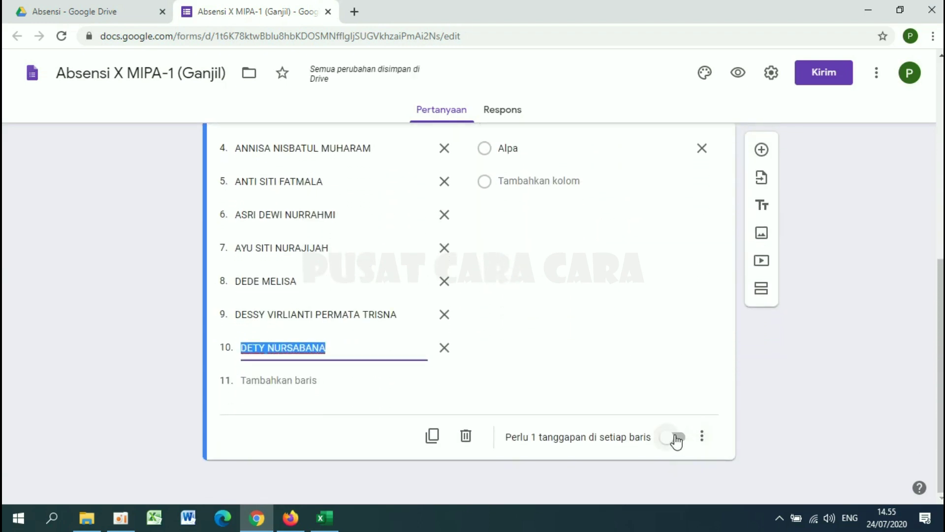
pyautogui.click(676, 436)
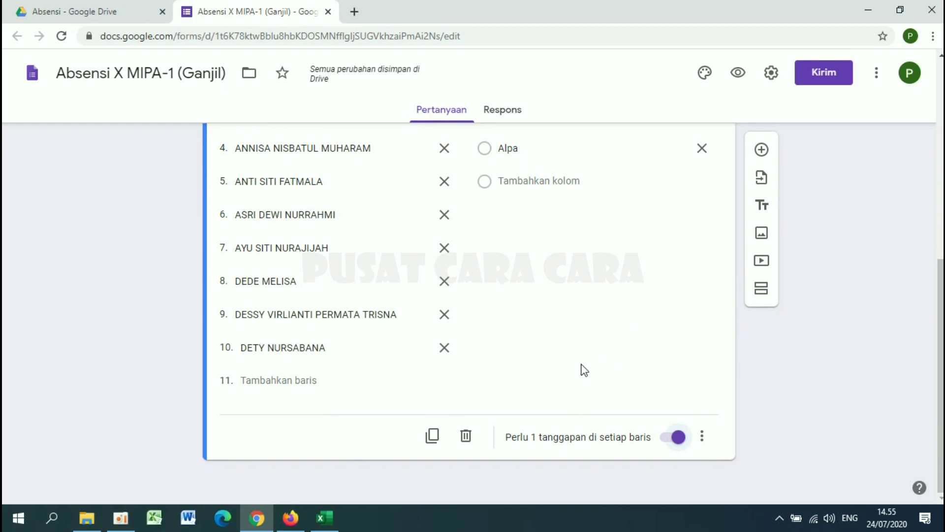
# Create a new spreadsheet for the form's responses, named Absensi X MIPA-1 (Ganjil) REKAP.
pyautogui.scroll(8, 584, 370)
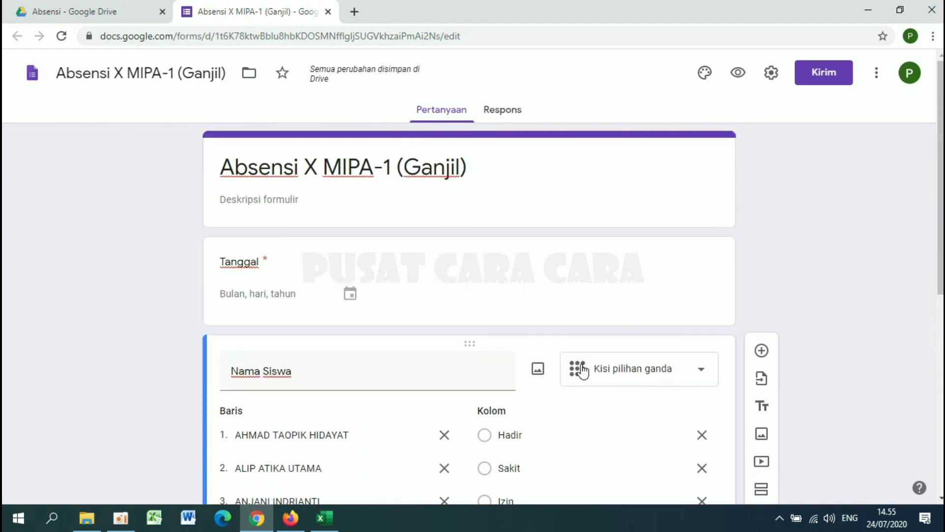
pyautogui.click(505, 115)
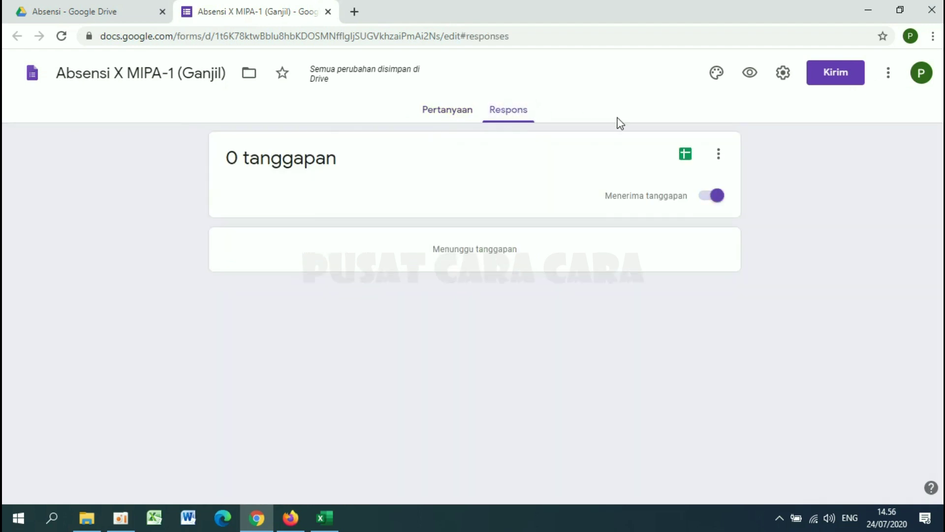
pyautogui.click(685, 155)
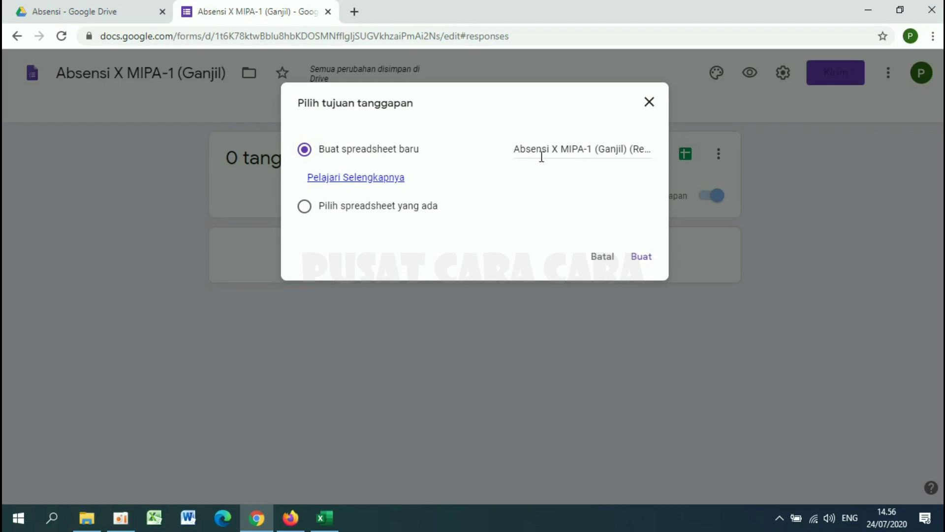
pyautogui.click(517, 152)
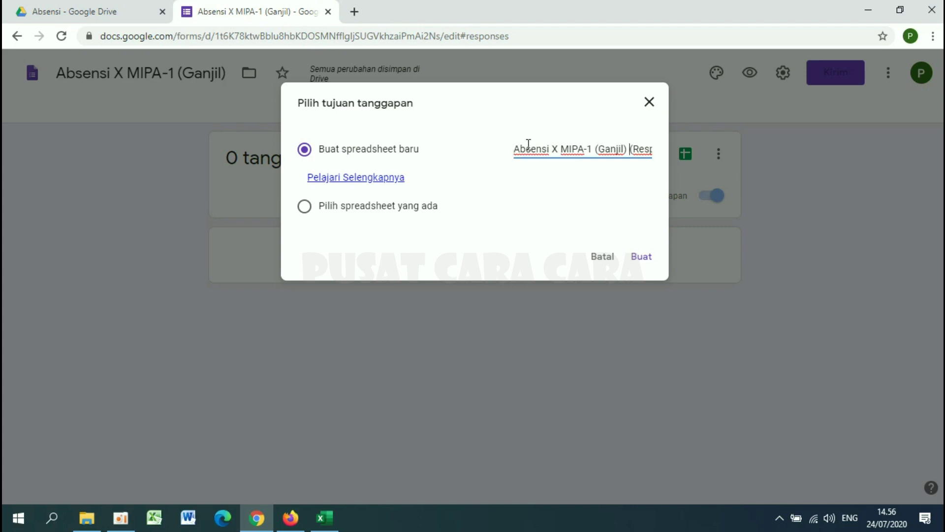
pyautogui.hotkey('shift', 'End')
pyautogui.write('REKAP')
pyautogui.press('Home')
pyautogui.click(638, 265)
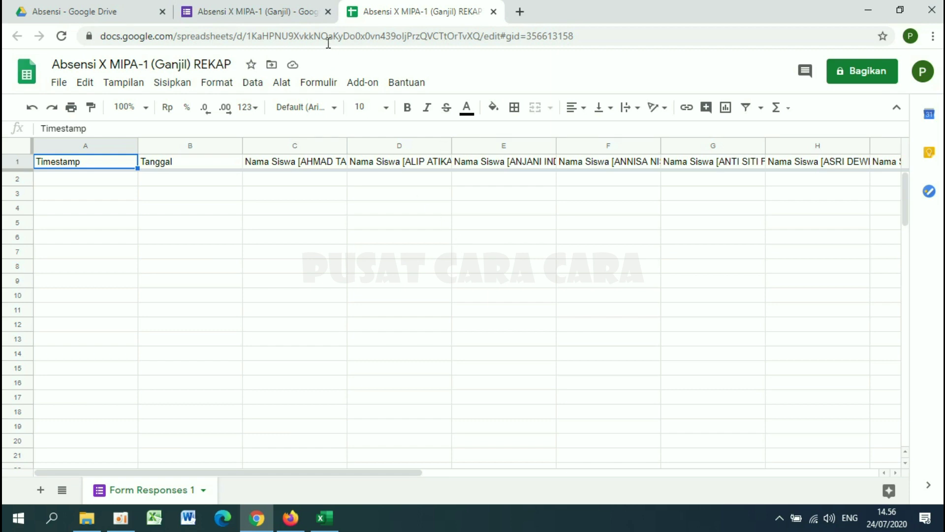
# Add a second sheet to the response spreadsheet and rename it Rekap.
pyautogui.click(288, 12)
pyautogui.click(398, 13)
pyautogui.click(40, 490)
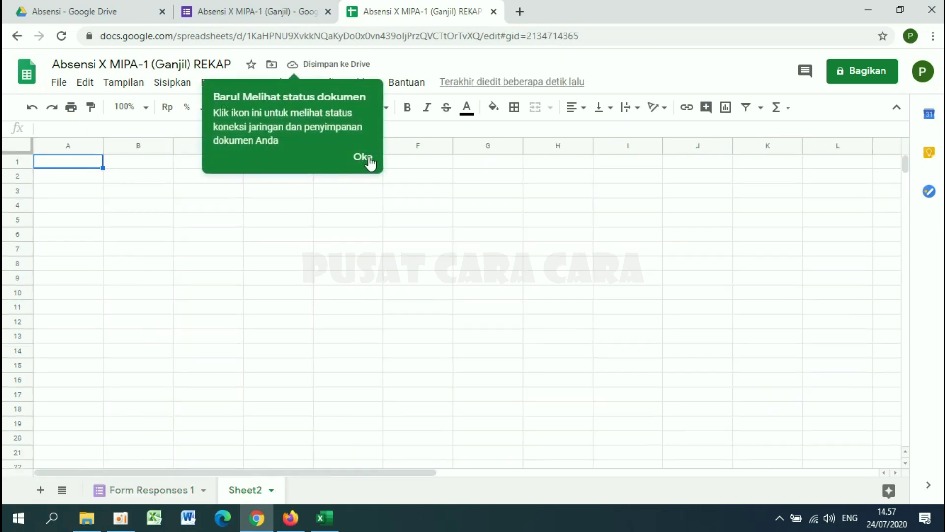
pyautogui.click(363, 157)
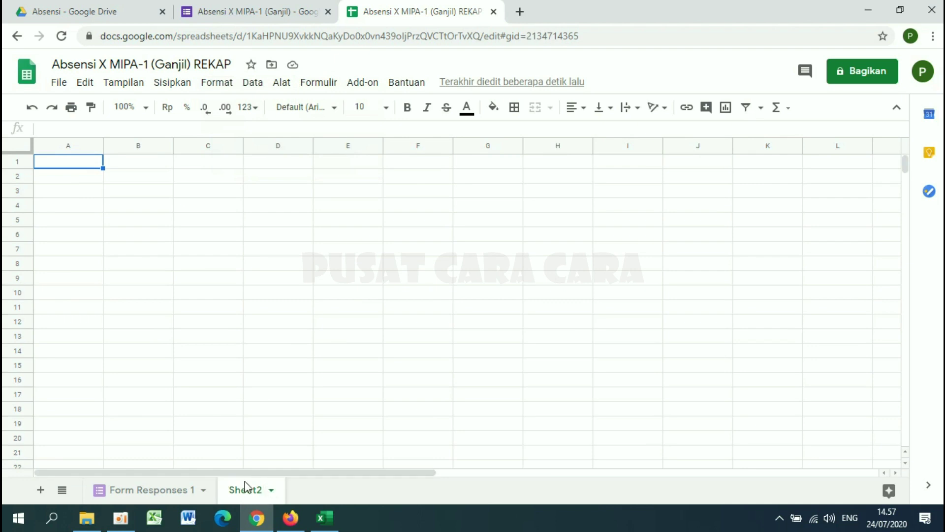
pyautogui.click(272, 490)
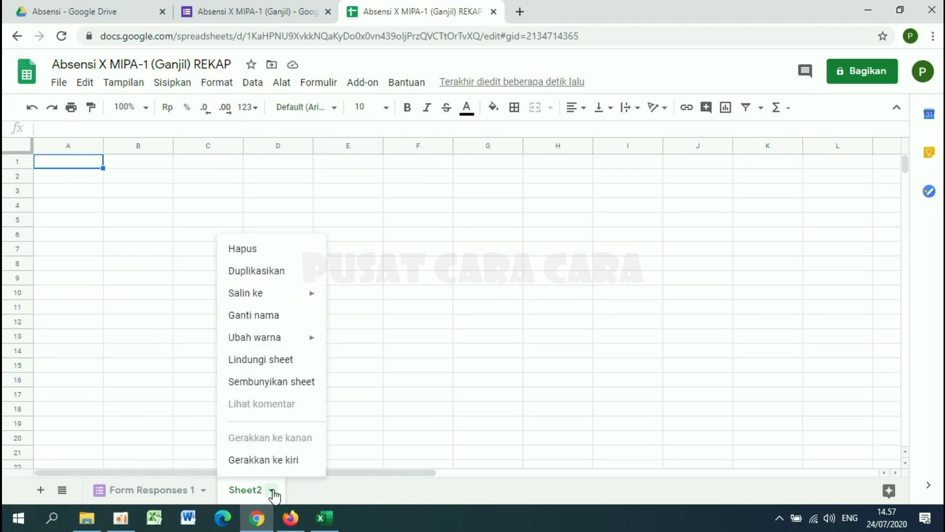
pyautogui.click(248, 320)
pyautogui.press('BackSpace')
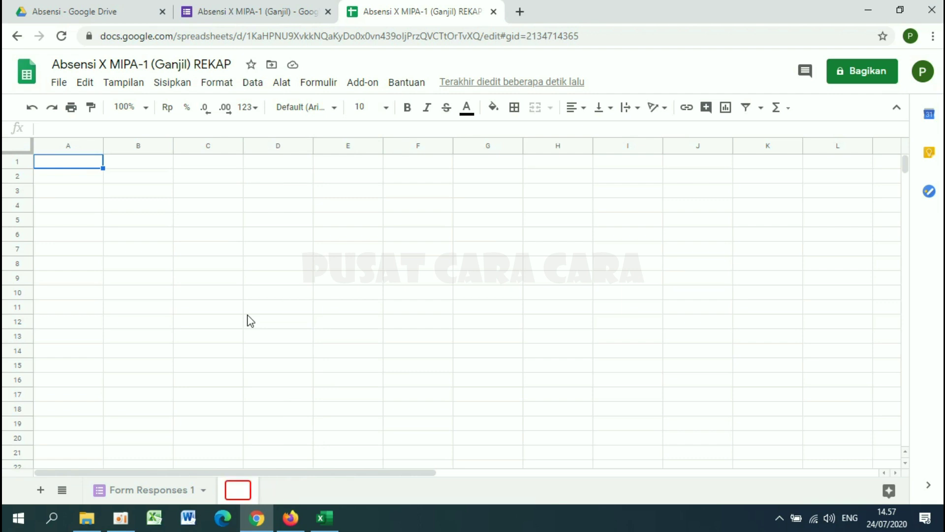
pyautogui.write('Rekap')
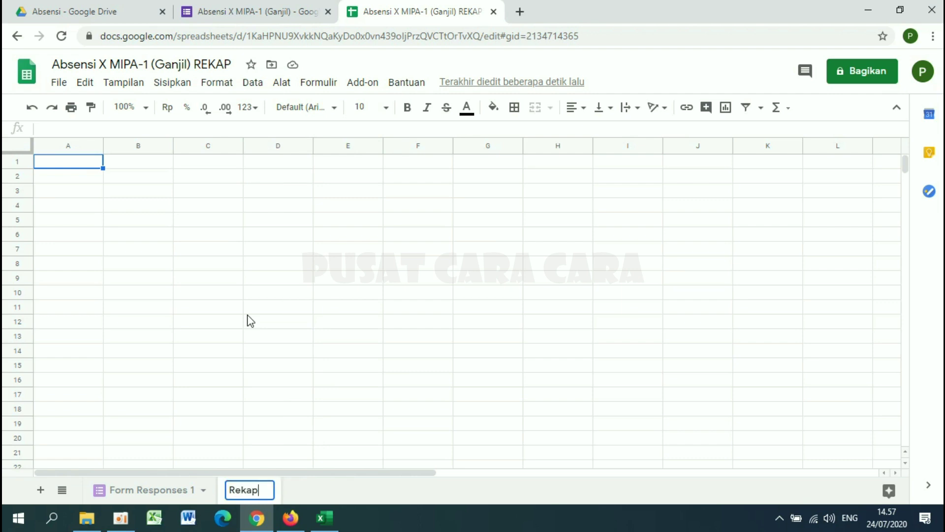
pyautogui.press('Return')
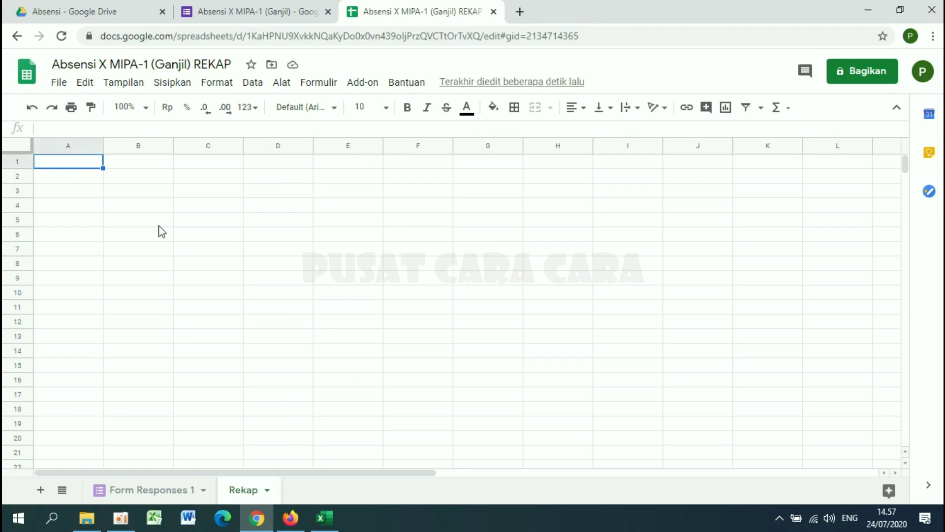
# Enter the headers NO, NAMA SISWA, Hadir, Sakit, Izin and Alpa across cells A1 to F1 of the Rekap sheet.
pyautogui.write('NO')
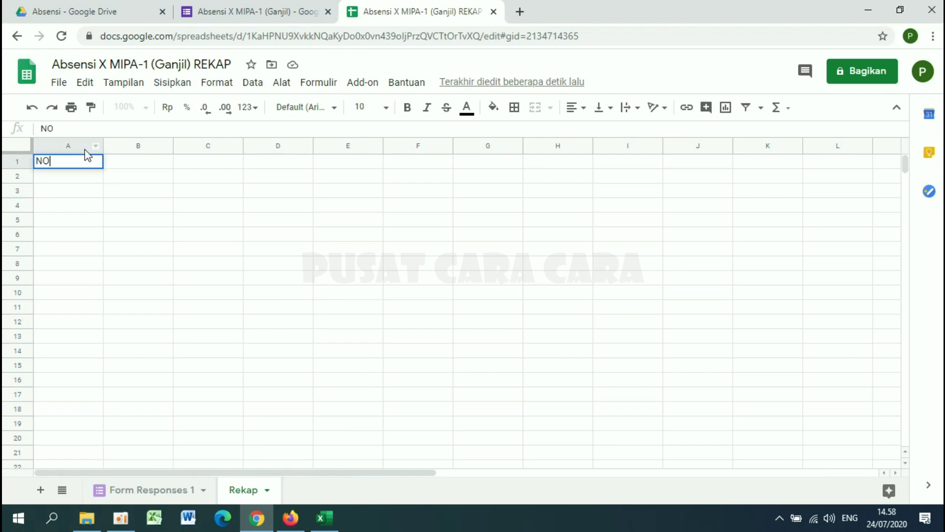
pyautogui.press('Tab')
pyautogui.write('NAM')
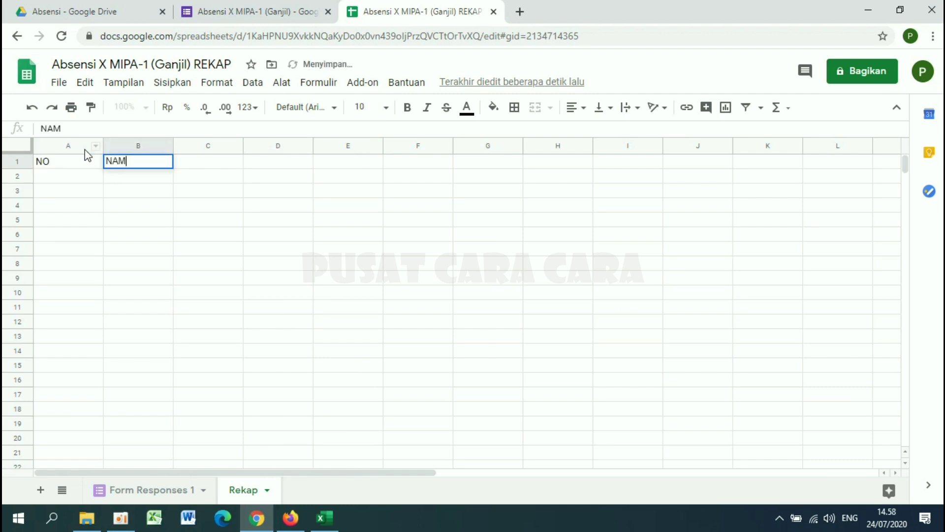
pyautogui.write('A SISWA')
pyautogui.press('Tab')
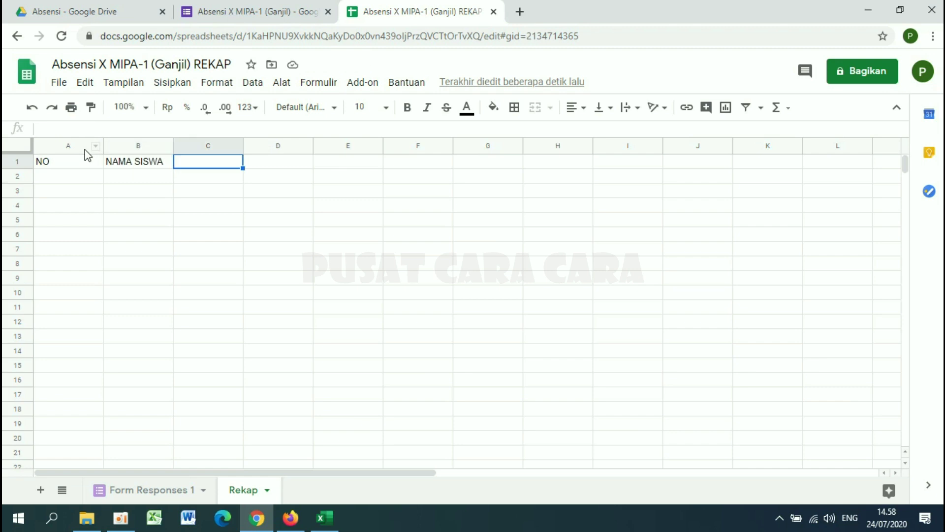
pyautogui.write('Hadir')
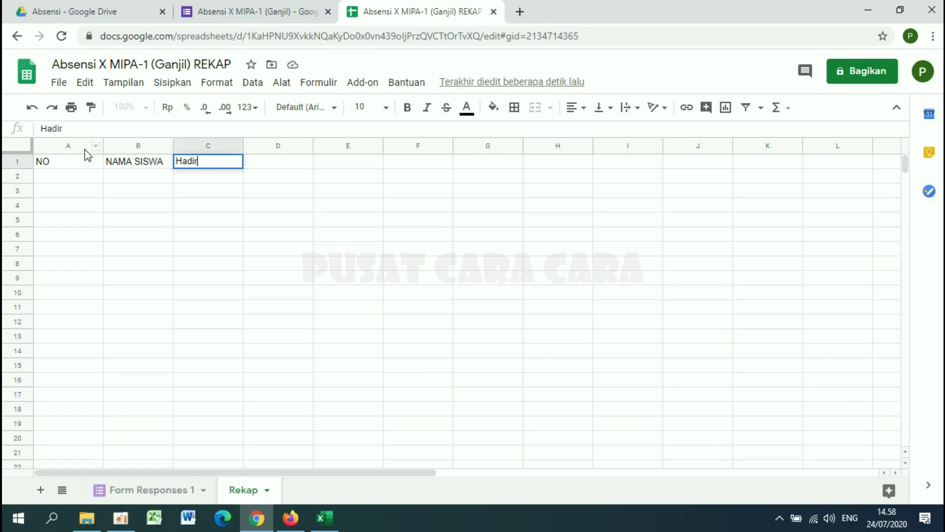
pyautogui.press('Tab')
pyautogui.write('Sakit')
pyautogui.press('Tab')
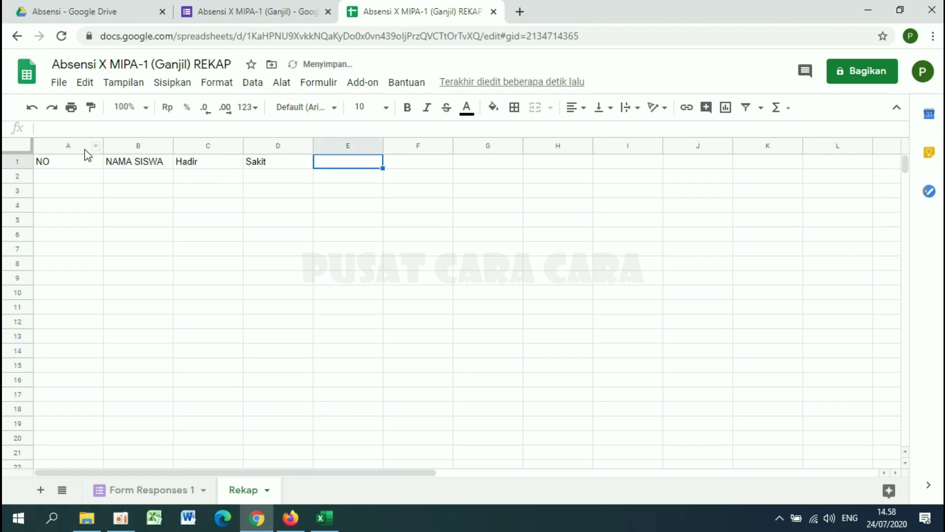
pyautogui.write('Izin')
pyautogui.press('Tab')
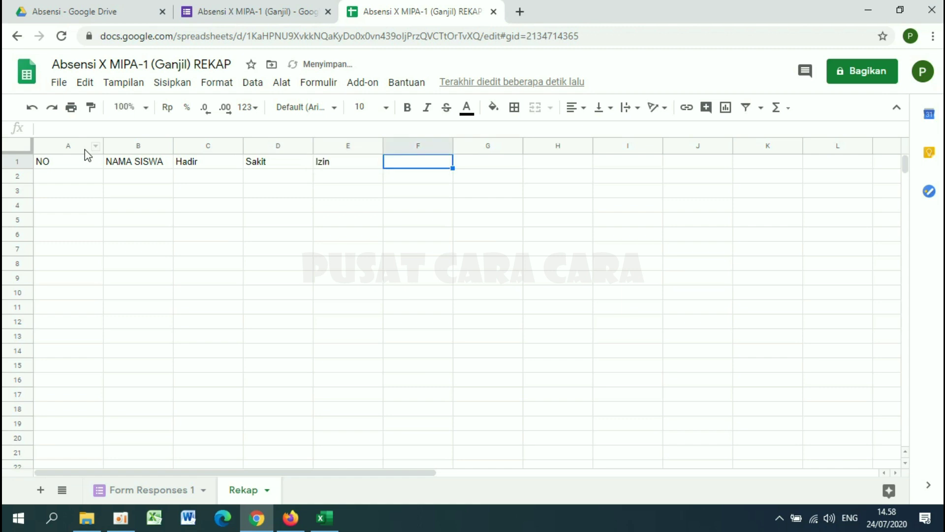
pyautogui.write('Alpa')
pyautogui.press('Return')
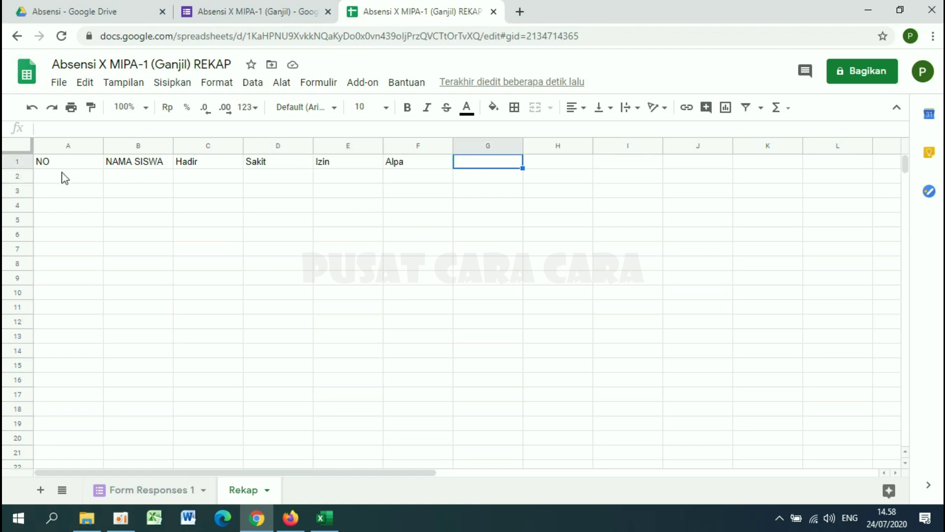
# Number the rows under NO from 1 to 10 in cells A2 to A11 by filling a series from 1 and 2.
pyautogui.click(60, 178)
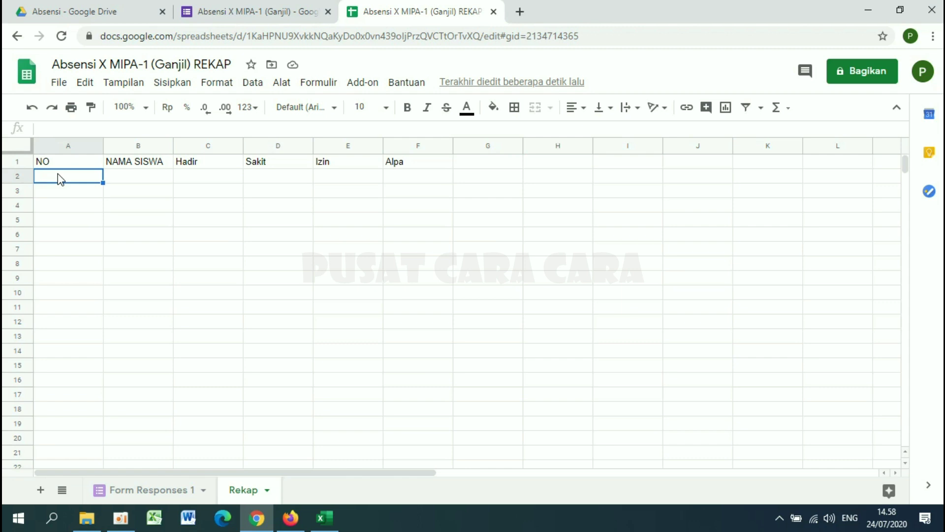
pyautogui.write('1')
pyautogui.press('Return')
pyautogui.write('2')
pyautogui.press('Return')
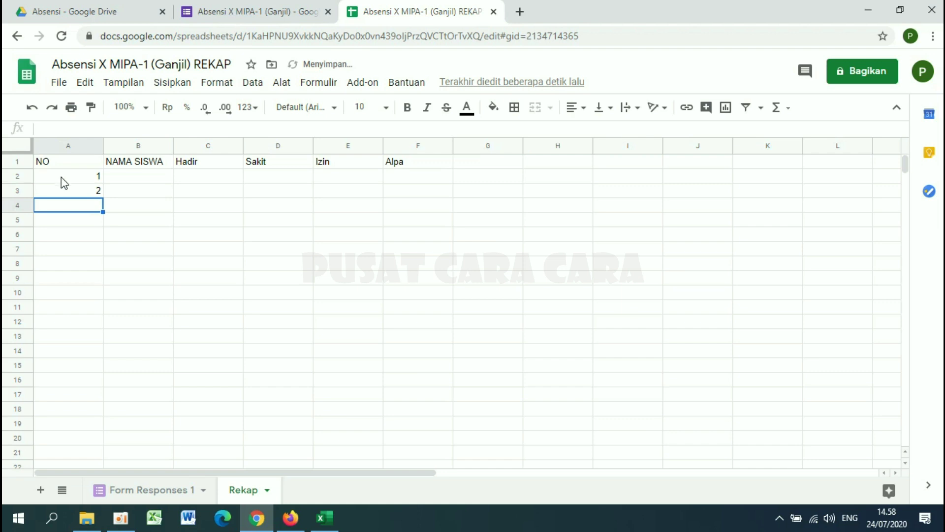
pyautogui.moveTo(64, 182); pyautogui.dragTo(101, 311)
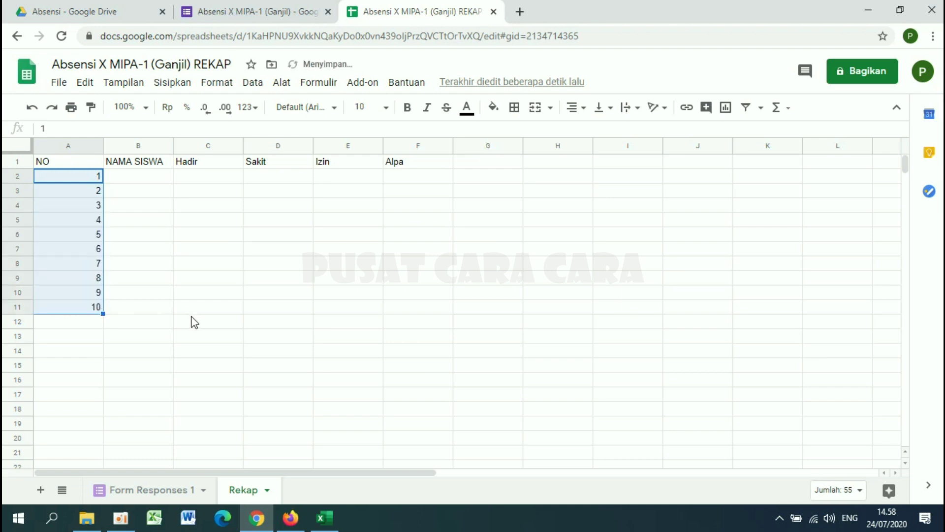
pyautogui.hotkey('ctrl', 'Down')
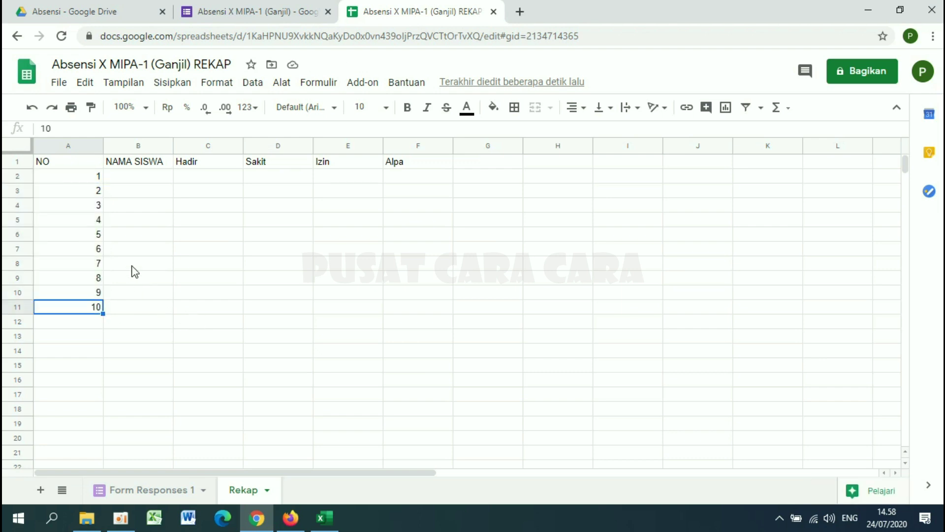
# Fit the NO column to its contents and narrow columns C to F to about the width of their headers.
pyautogui.doubleClick(102, 143)
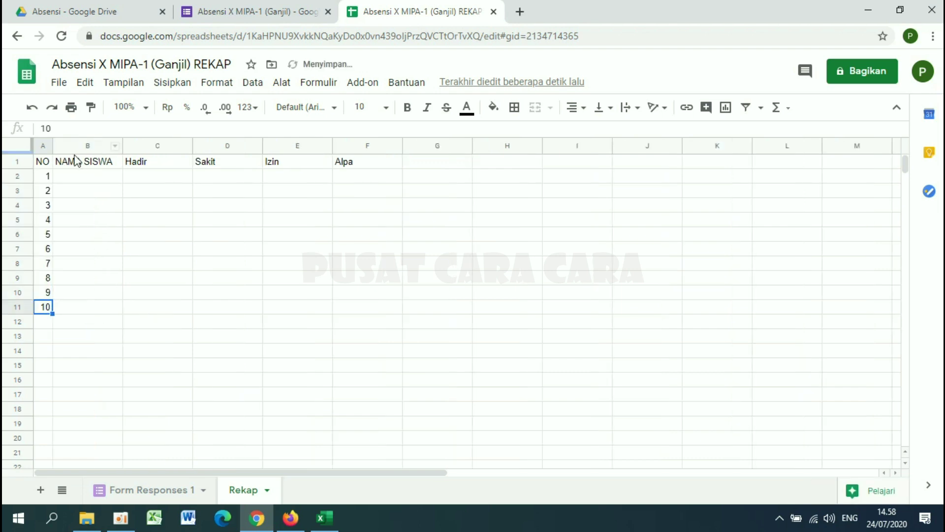
pyautogui.moveTo(158, 148); pyautogui.dragTo(368, 147)
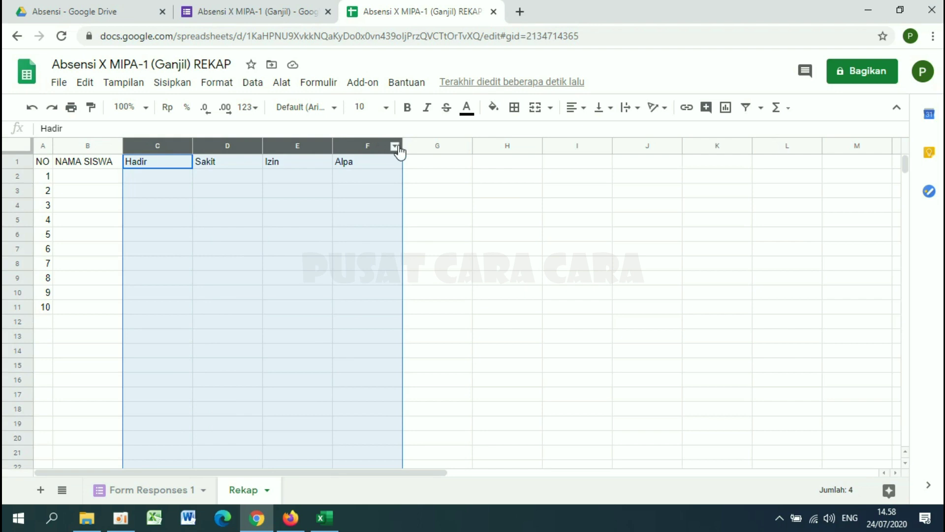
pyautogui.moveTo(402, 146); pyautogui.dragTo(358, 151)
pyautogui.click(323, 295)
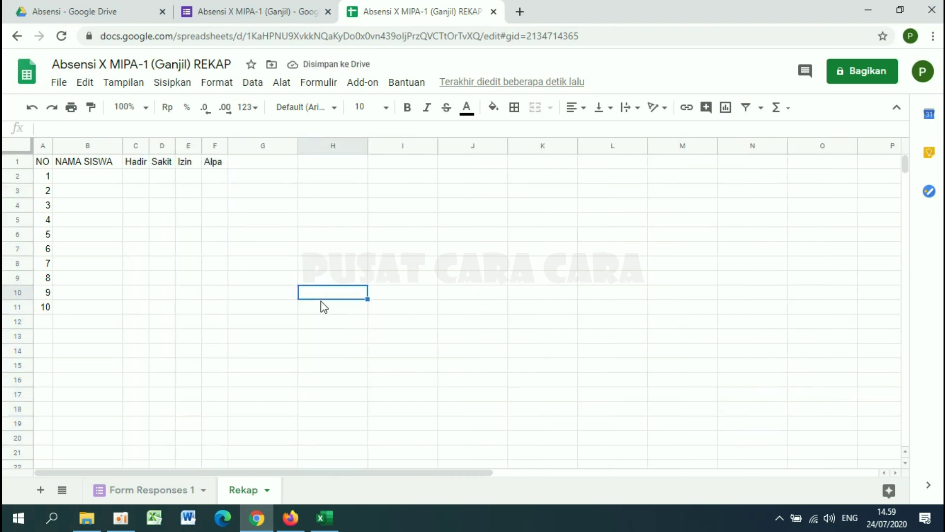
# Switch to the Excel workbook Book1 and copy the first ten student names in cells B6 to B15.
pyautogui.moveTo(324, 518)
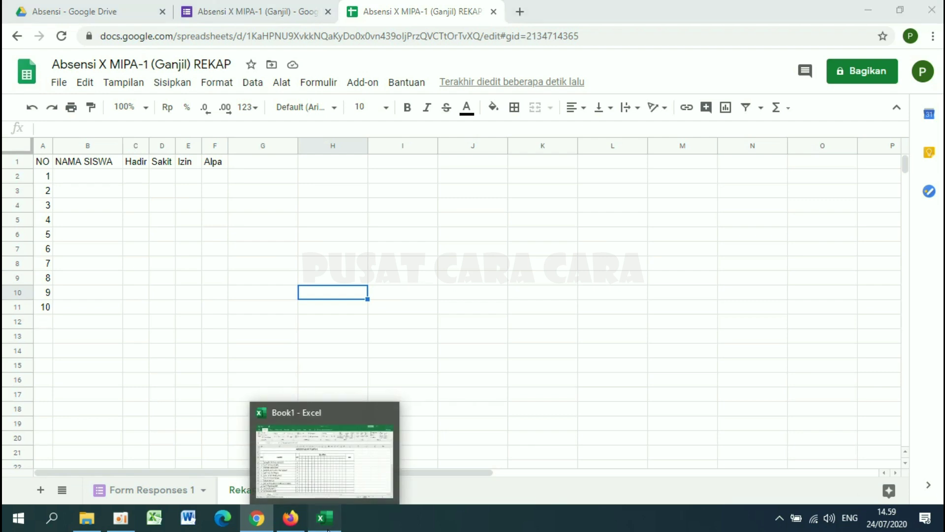
pyautogui.click(304, 458)
pyautogui.moveTo(194, 257); pyautogui.dragTo(170, 421)
pyautogui.hotkey('ctrl', 'c')
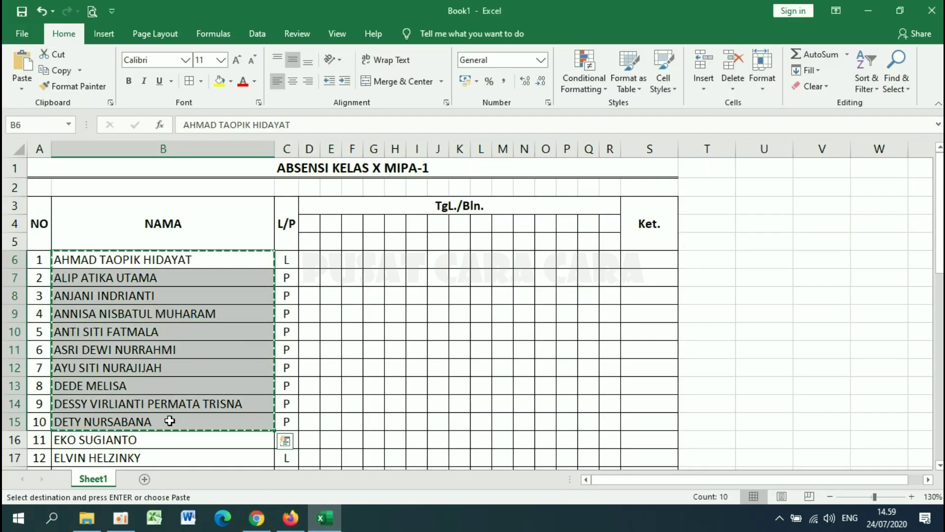
pyautogui.click(58, 71)
# Switch back to the spreadsheet in Chrome, paste the student names as values only from cell B2, and fit column B to them.
pyautogui.moveTo(257, 518)
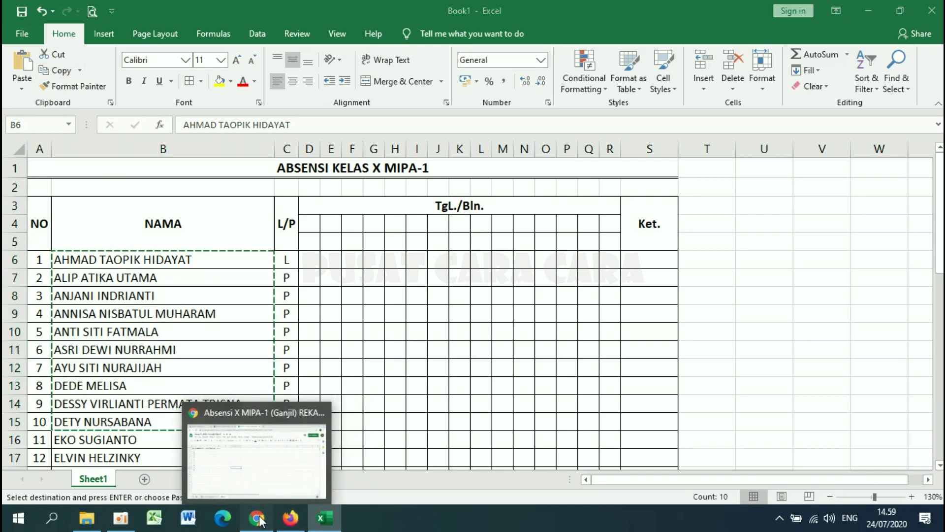
pyautogui.click(251, 463)
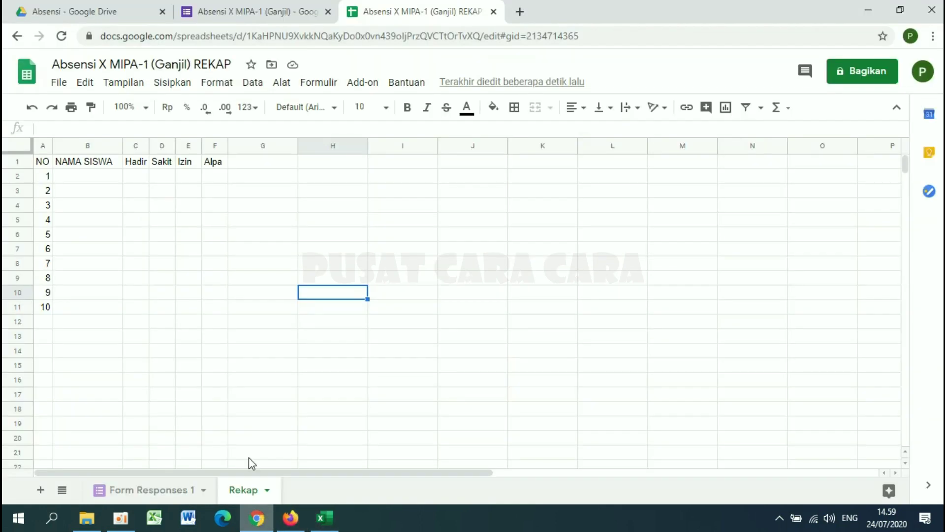
pyautogui.click(85, 177)
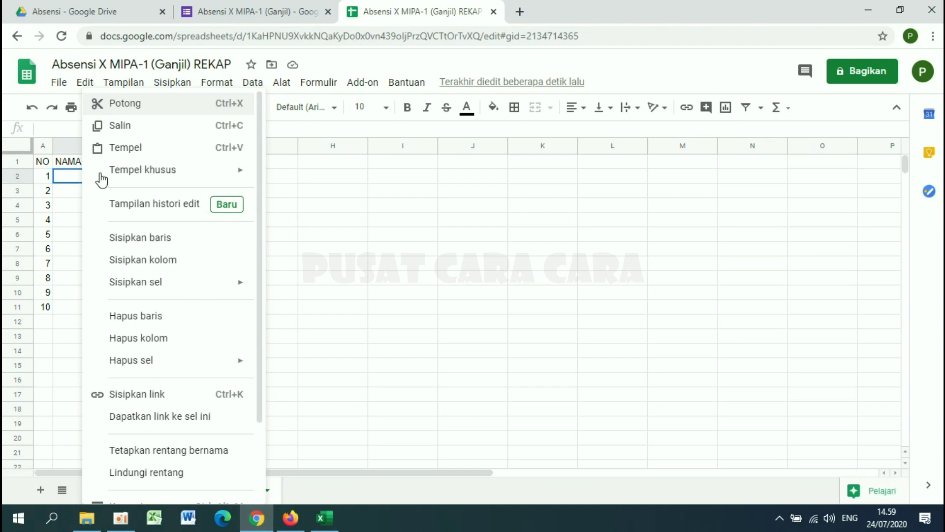
pyautogui.moveTo(160, 173)
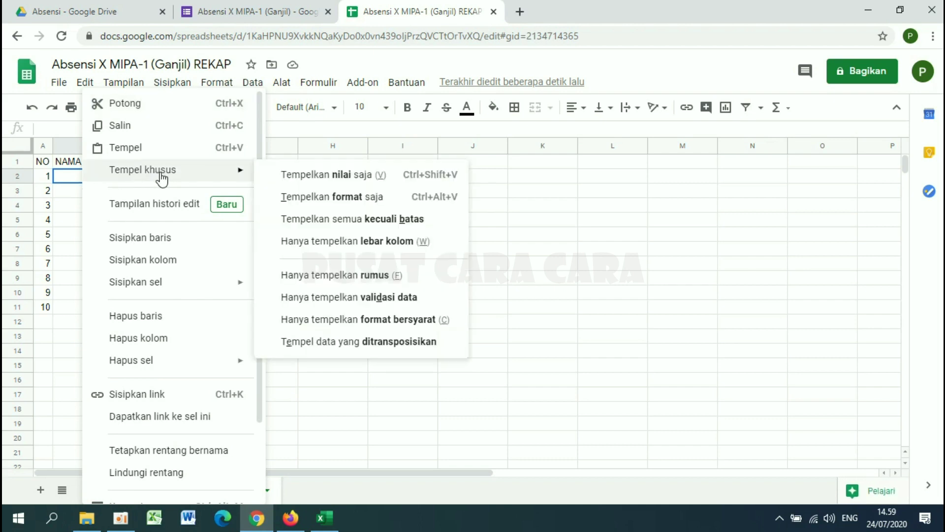
pyautogui.click(329, 176)
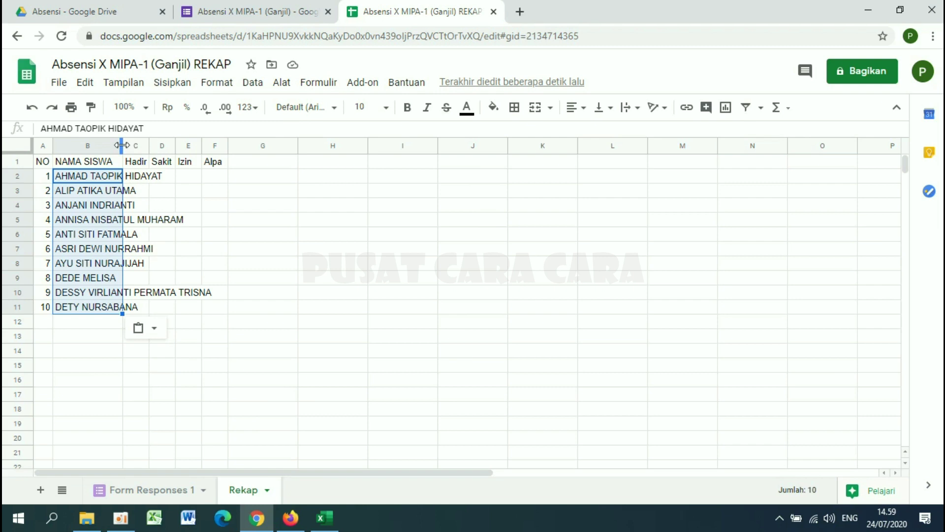
pyautogui.doubleClick(122, 145)
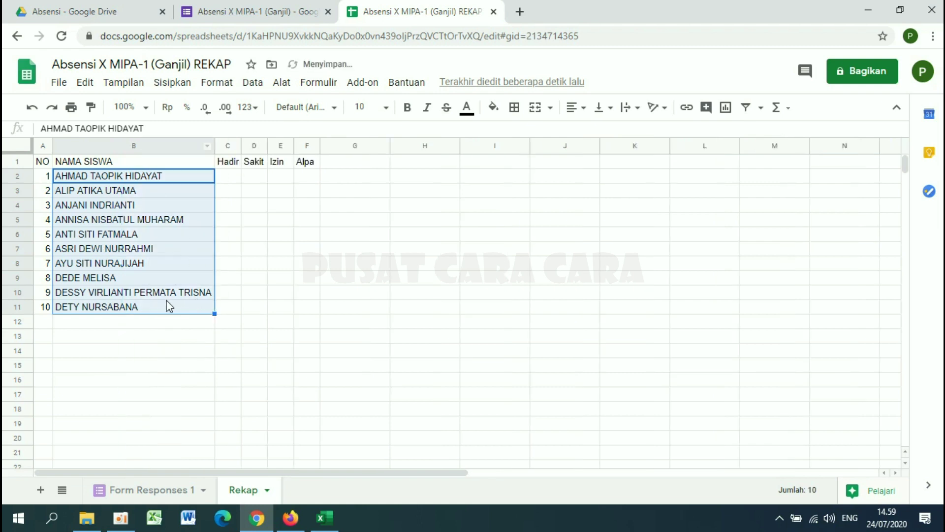
# Enter the labels Hadir, Sakit, Izin and Alpa down cells G2 to G5.
pyautogui.click(139, 105)
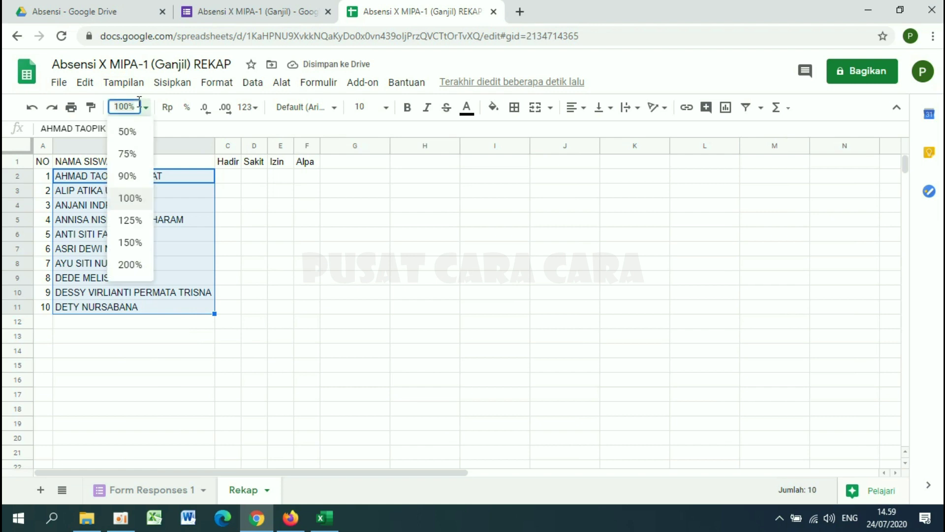
pyautogui.click(144, 108)
pyautogui.click(143, 107)
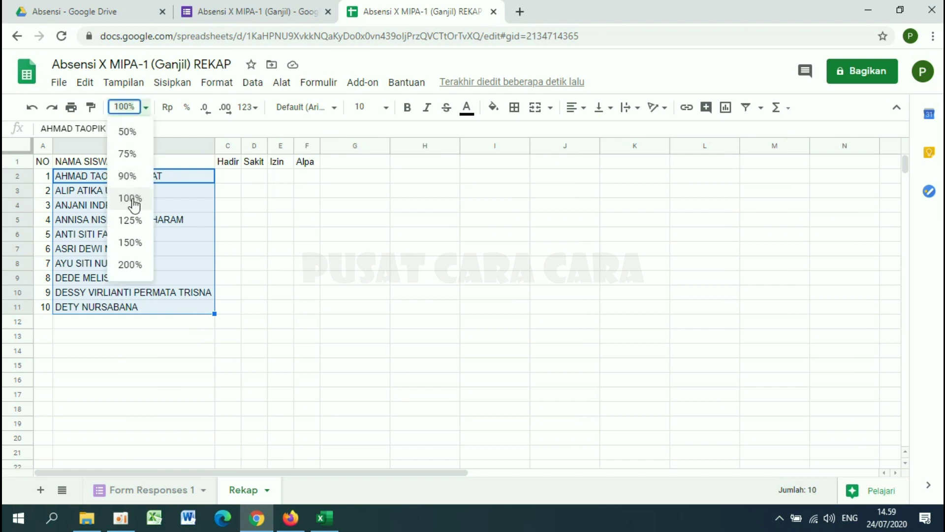
pyautogui.click(130, 220)
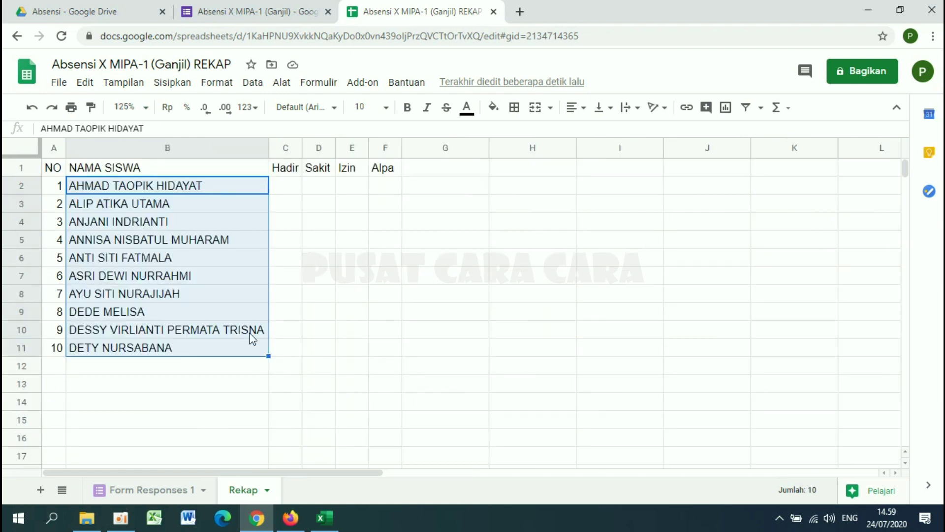
pyautogui.click(472, 190)
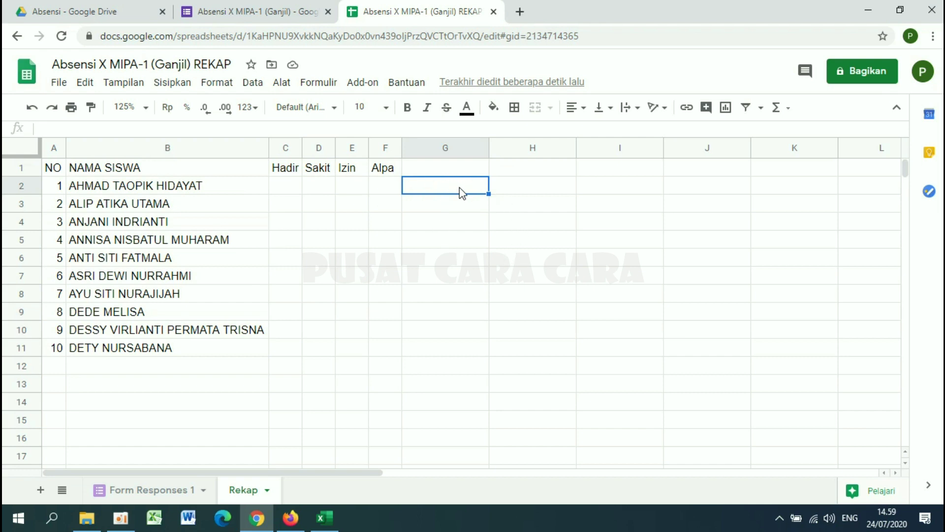
pyautogui.write('Hadir')
pyautogui.press('Return')
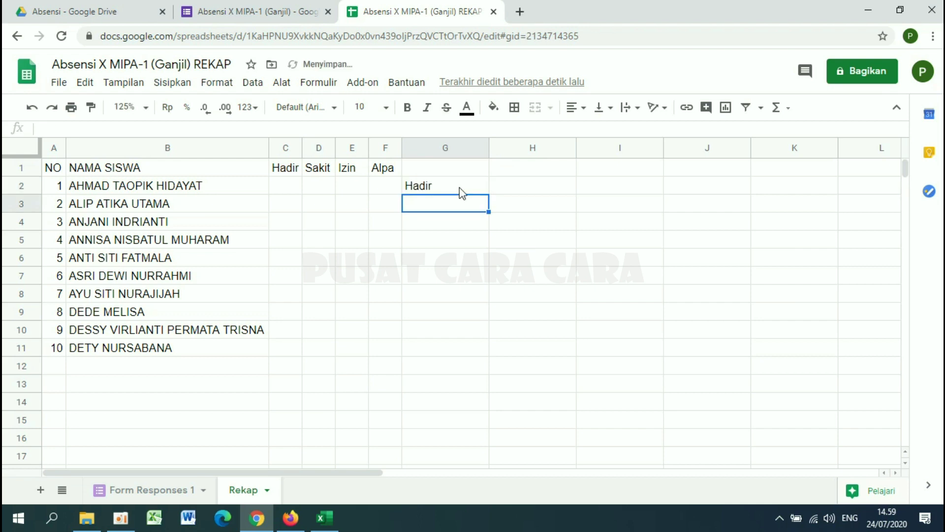
pyautogui.write('Sakit')
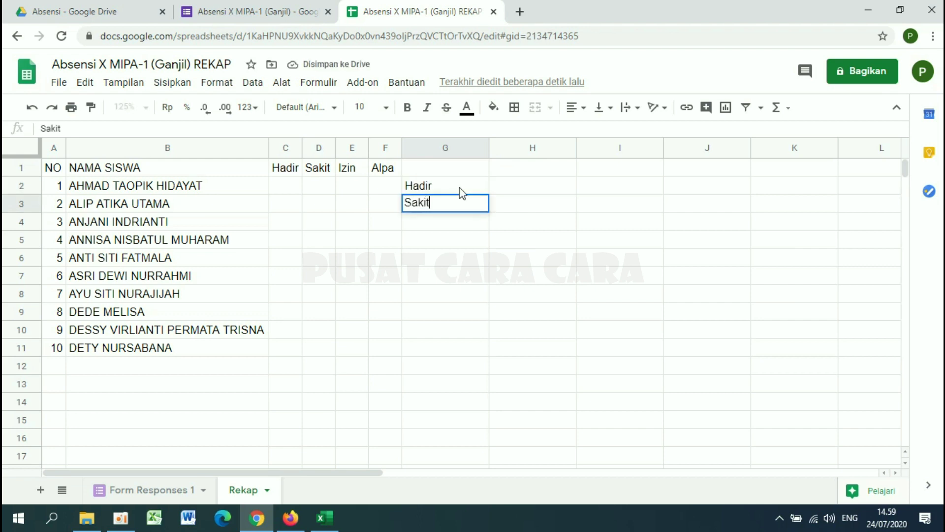
pyautogui.press('Return')
pyautogui.write('Izin')
pyautogui.press('Return')
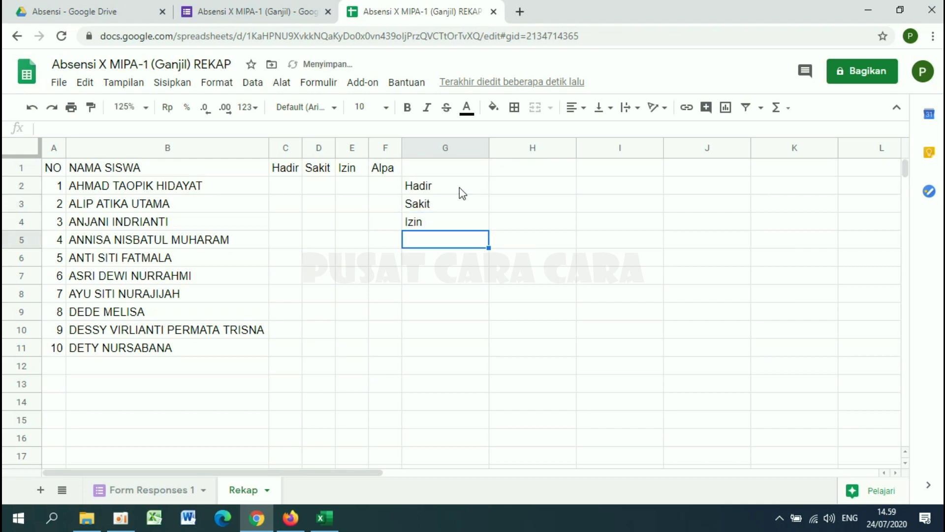
pyautogui.write('Alpa')
pyautogui.press('Tab')
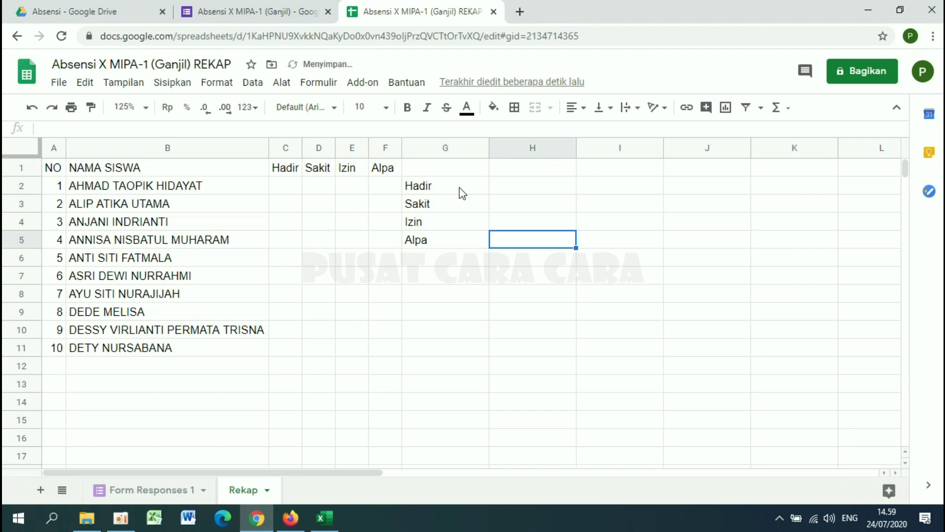
# Number the columns from 1 to 10 in cells H1 to Q1 by filling a series from 1 and 2.
pyautogui.press('Up')
pyautogui.press('Up')
pyautogui.press('Up')
pyautogui.press('Up')
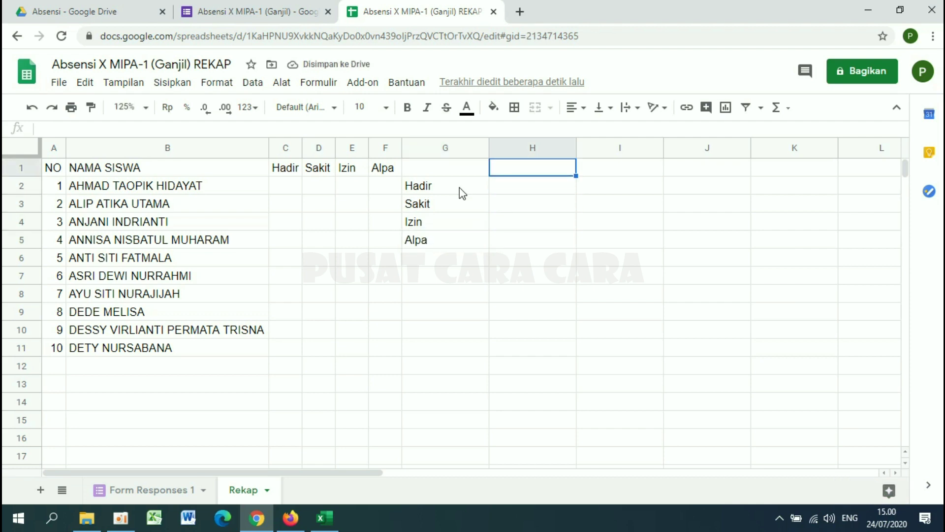
pyautogui.write('1')
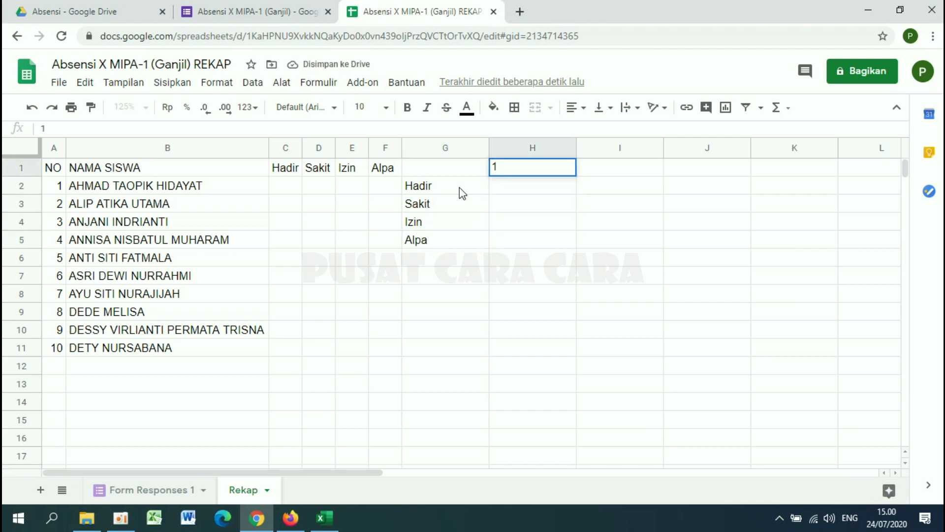
pyautogui.press('Tab')
pyautogui.write('2')
pyautogui.press('Tab')
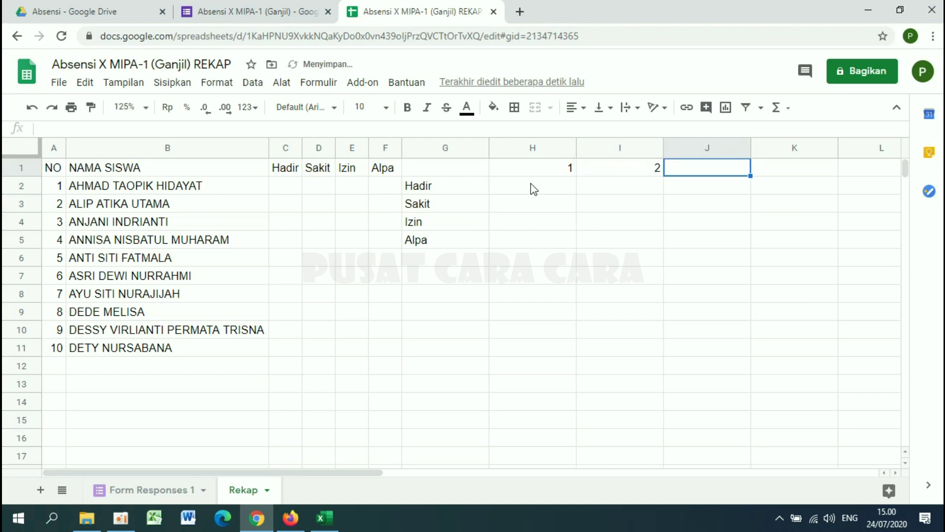
pyautogui.click(541, 169)
pyautogui.moveTo(582, 174); pyautogui.dragTo(625, 173)
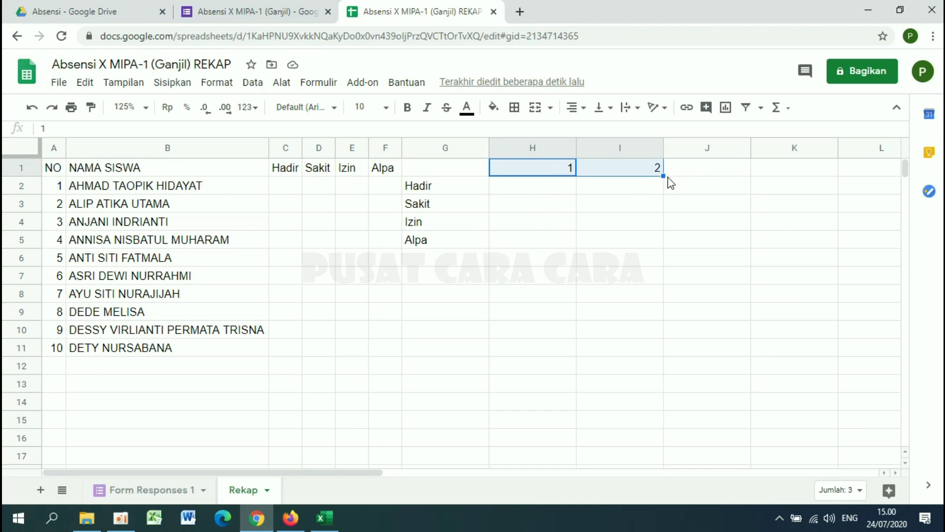
pyautogui.moveTo(663, 175); pyautogui.dragTo(707, 175)
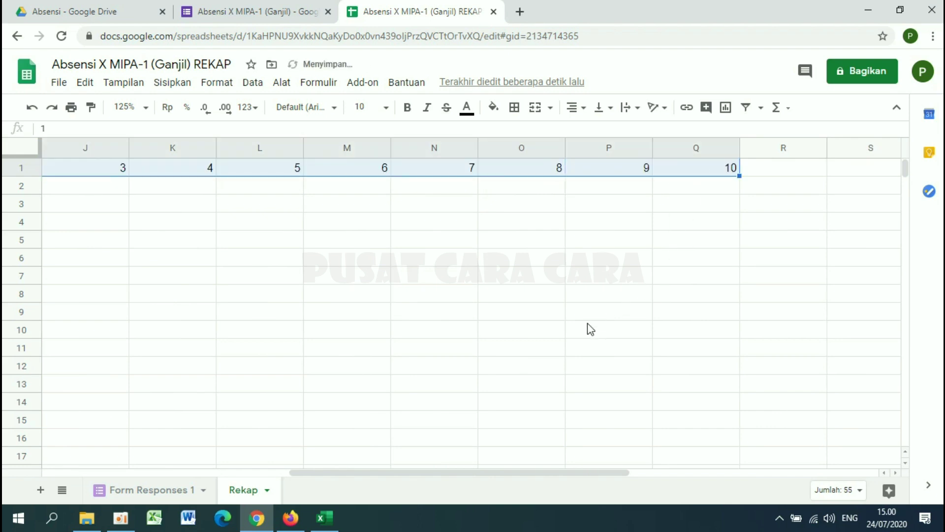
# Narrow columns H to Q to fit their numbers and column G to fit its status labels.
pyautogui.moveTo(548, 472); pyautogui.dragTo(386, 480)
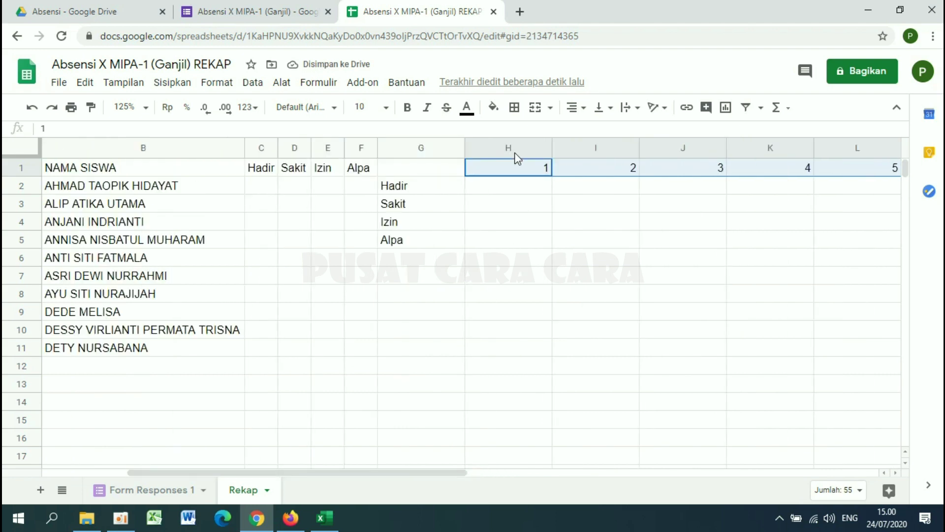
pyautogui.moveTo(512, 149)
pyautogui.mouseDown()
pyautogui.moveTo(928, 153)
pyautogui.moveTo(624, 168)
pyautogui.moveTo(553, 145)
pyautogui.moveTo(564, 147)
pyautogui.moveTo(501, 152)
pyautogui.mouseUp()
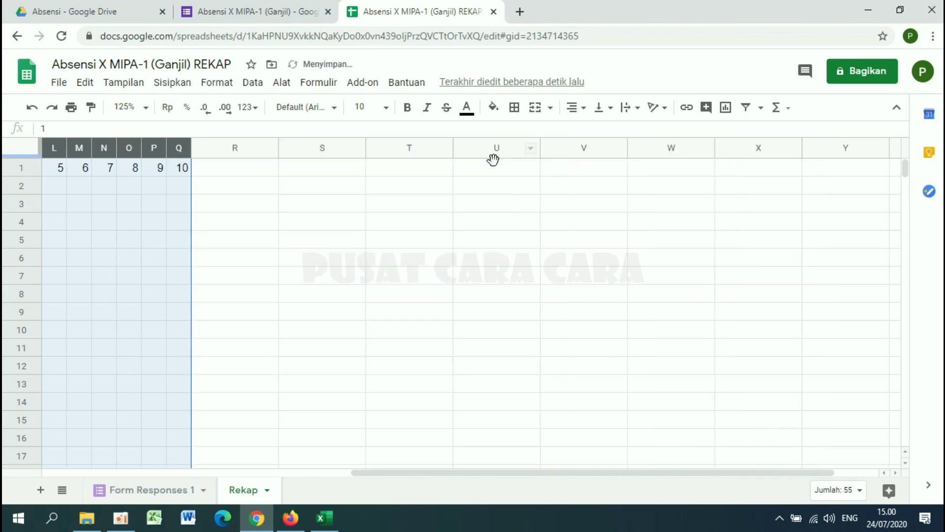
pyautogui.moveTo(394, 475); pyautogui.dragTo(74, 471)
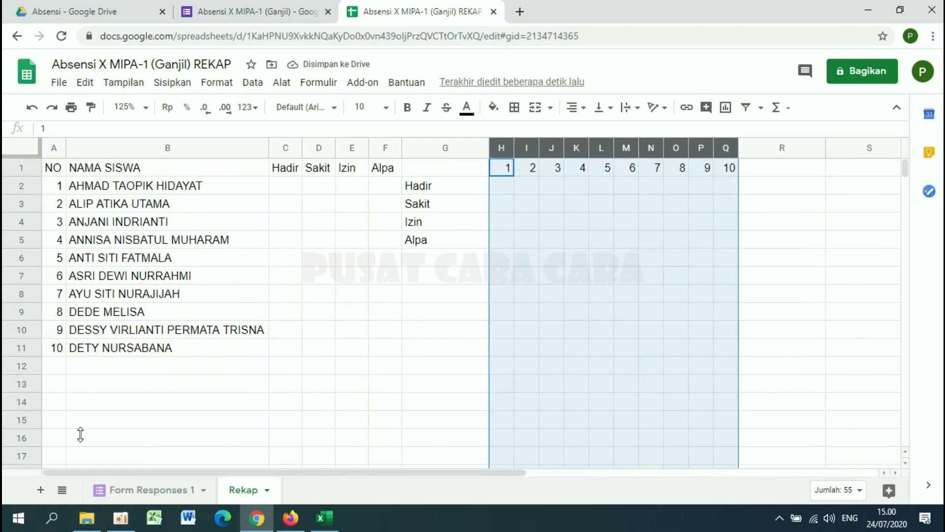
pyautogui.click(501, 203)
pyautogui.moveTo(489, 149); pyautogui.dragTo(681, 241)
pyautogui.click(436, 171)
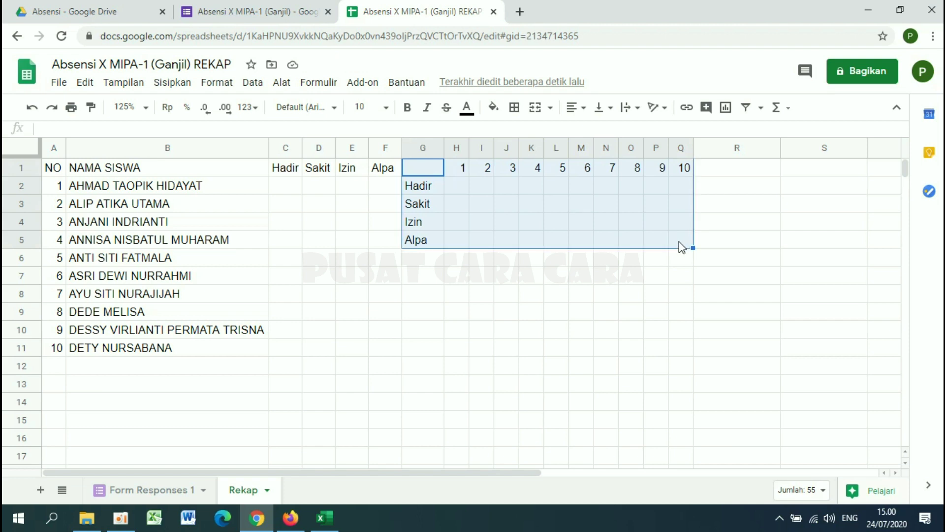
pyautogui.click(459, 188)
pyautogui.moveTo(459, 189); pyautogui.dragTo(690, 246)
pyautogui.click(291, 191)
pyautogui.click(420, 168)
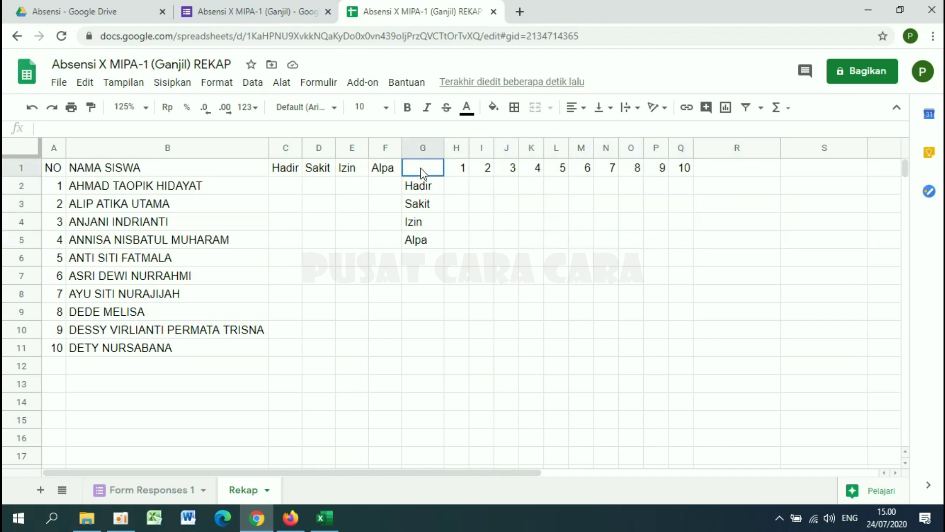
pyautogui.moveTo(421, 168); pyautogui.dragTo(693, 246)
pyautogui.click(656, 257)
pyautogui.click(456, 257)
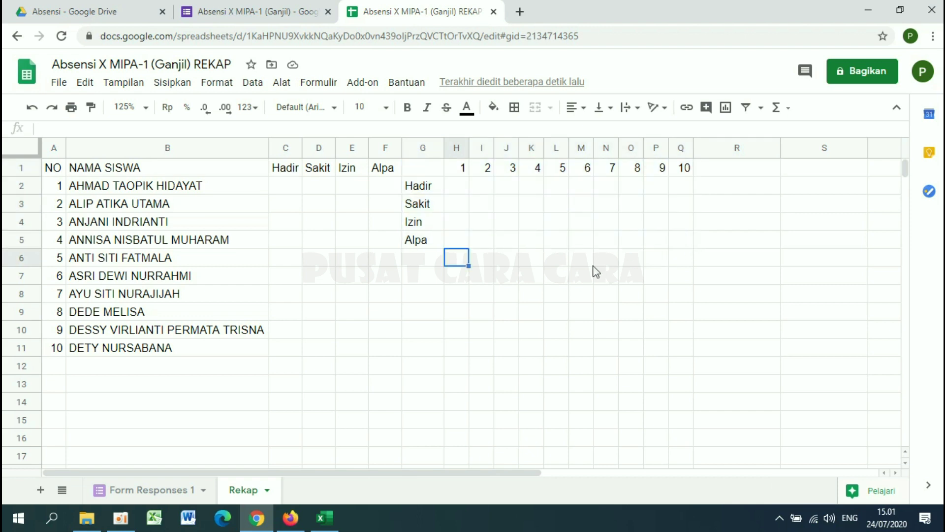
# Start a COUNTIF formula in cell H2 with the range C2:C101 of the Form Responses 1 sheet.
pyautogui.click(460, 191)
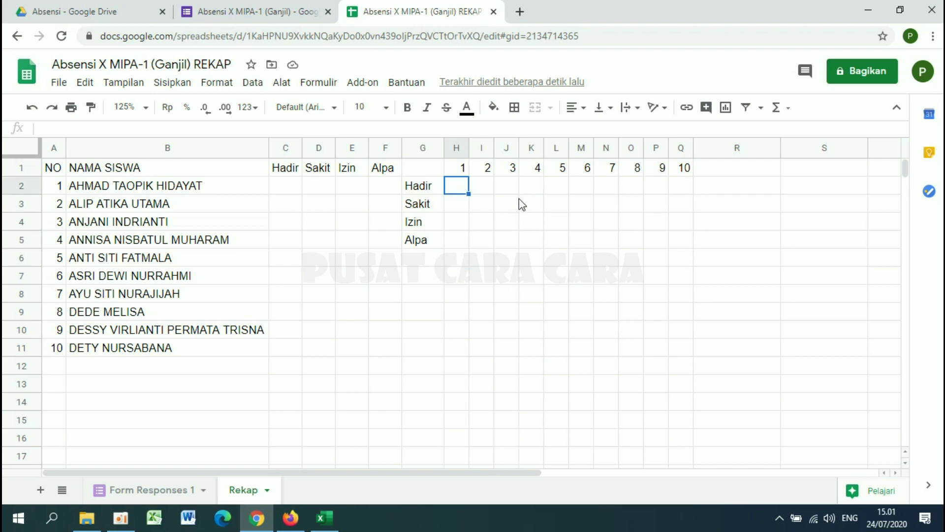
pyautogui.write('=')
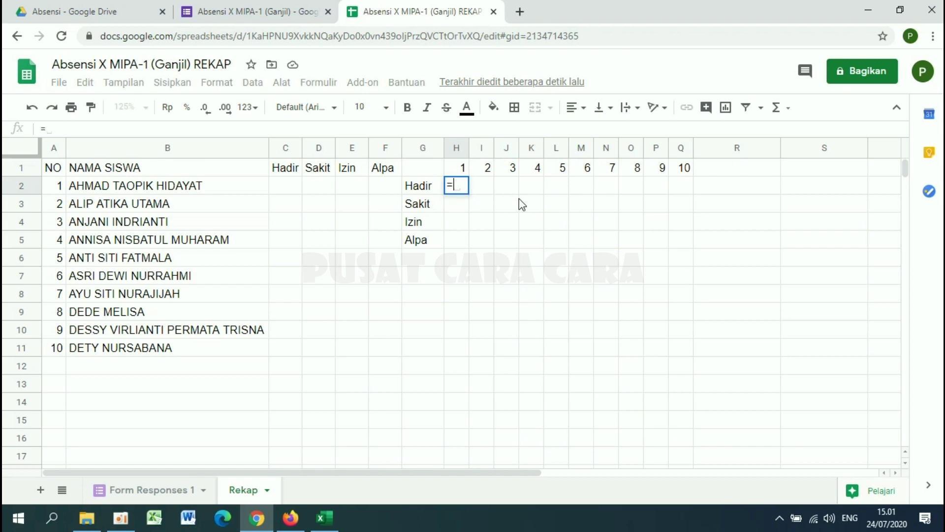
pyautogui.write('cOUNTIN')
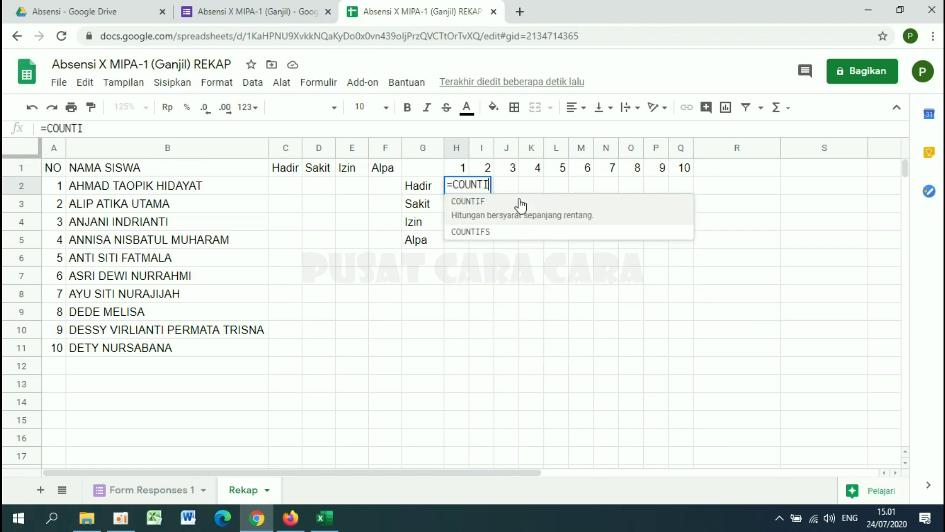
pyautogui.press('BackSpace')
pyautogui.write('F')
pyautogui.write('(')
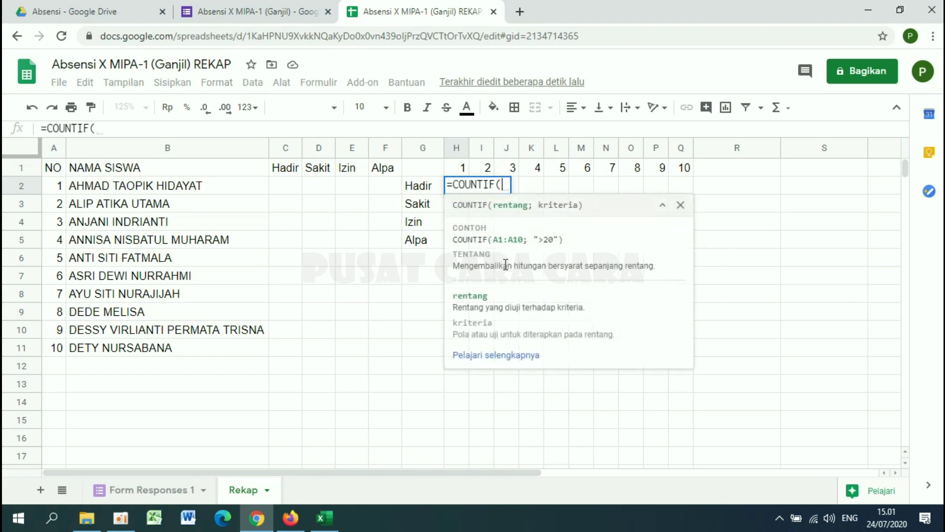
pyautogui.click(143, 491)
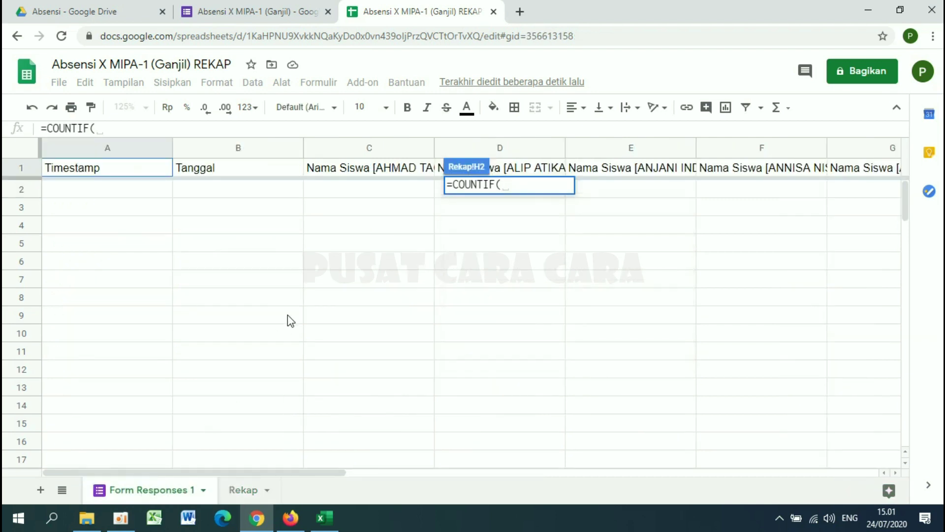
pyautogui.click(356, 194)
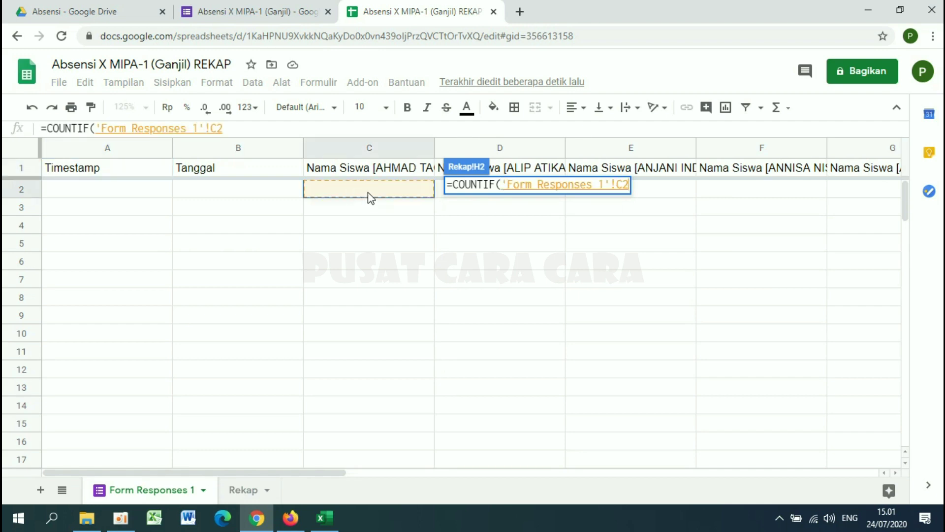
pyautogui.moveTo(370, 198); pyautogui.dragTo(363, 433)
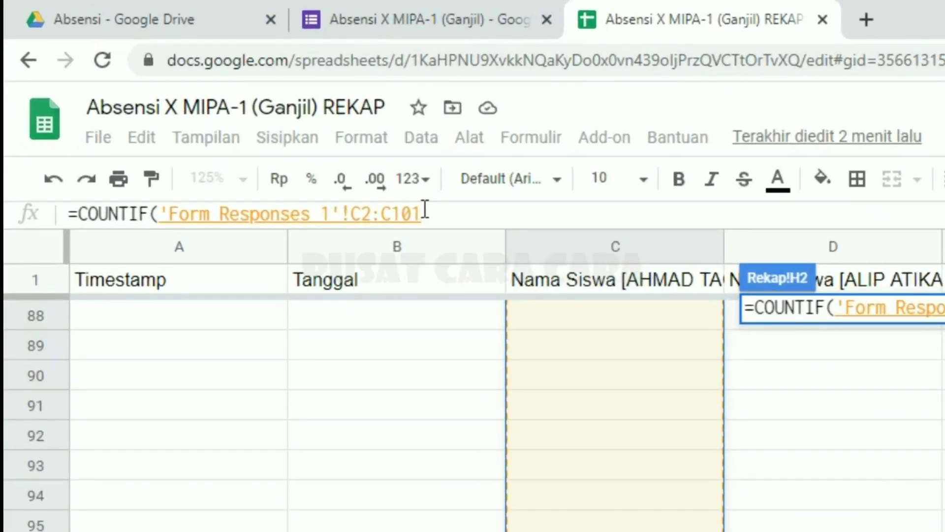
# Extend the COUNTIF range in the formula so that it ends at C200.
pyautogui.click(427, 212)
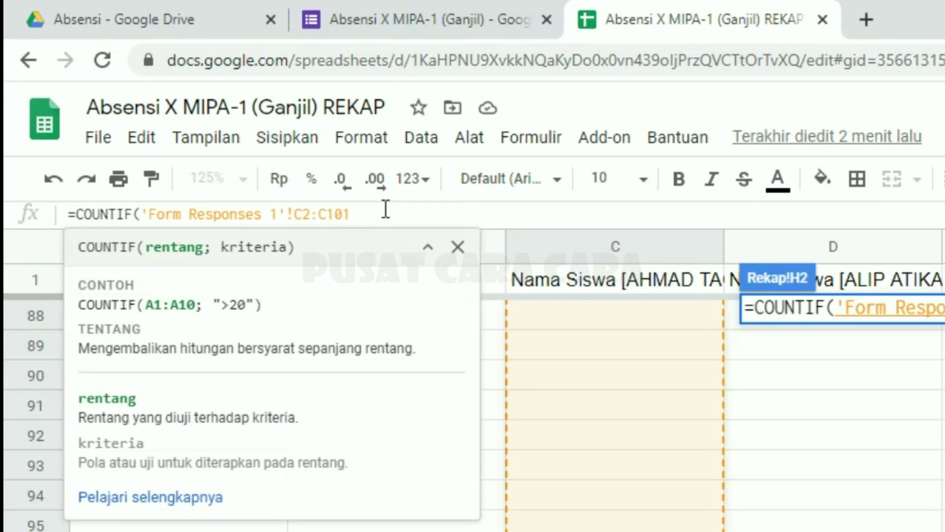
pyautogui.press('BackSpace')
pyautogui.press('BackSpace')
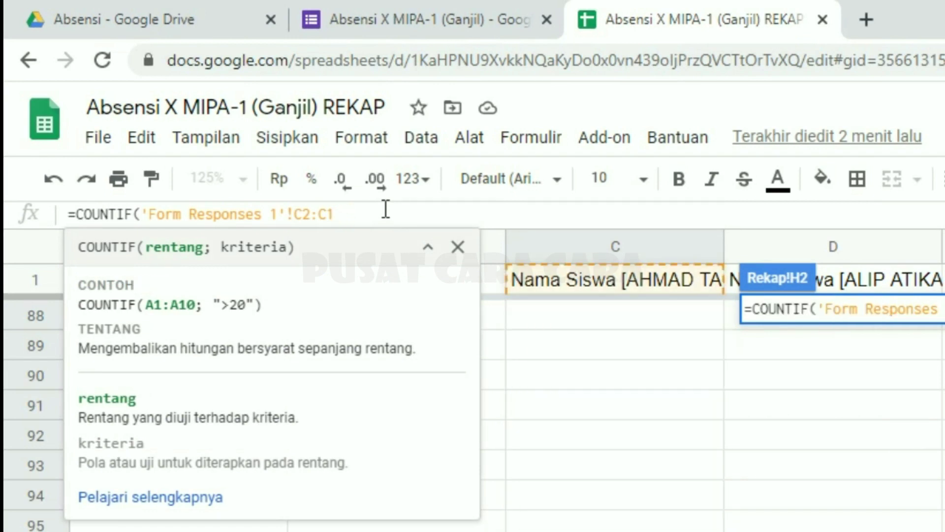
pyautogui.write('80')
pyautogui.press('BackSpace')
pyautogui.press('BackSpace')
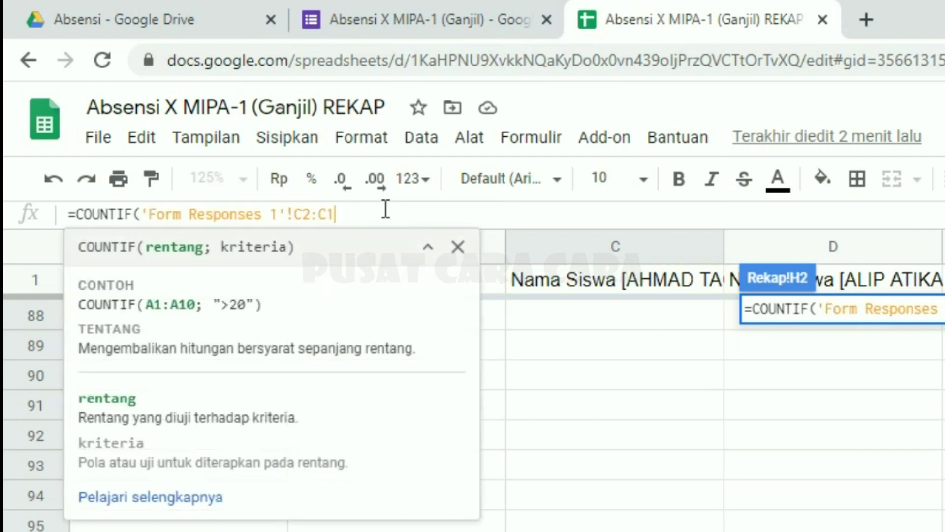
pyautogui.write('200')
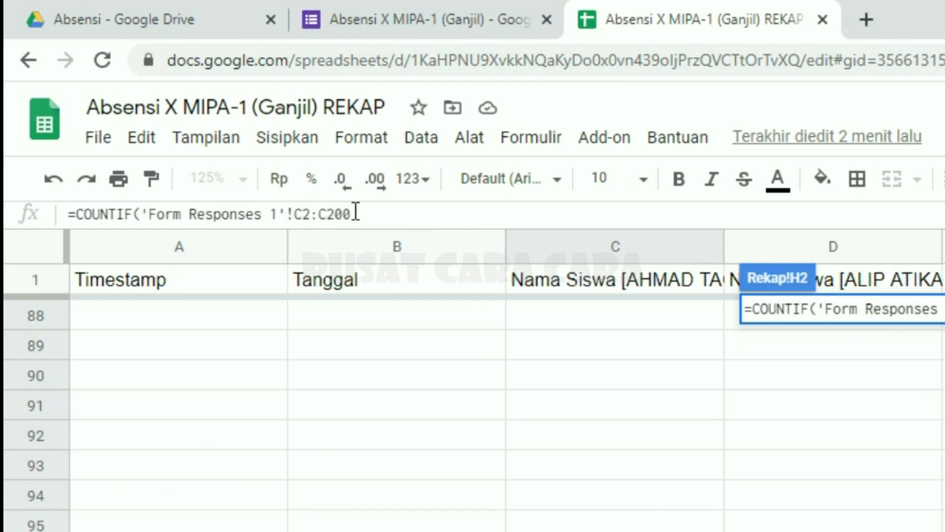
# Lock the row numbers of the COUNTIF range so it reads C$2:C$200.
pyautogui.click(305, 214)
pyautogui.write('$')
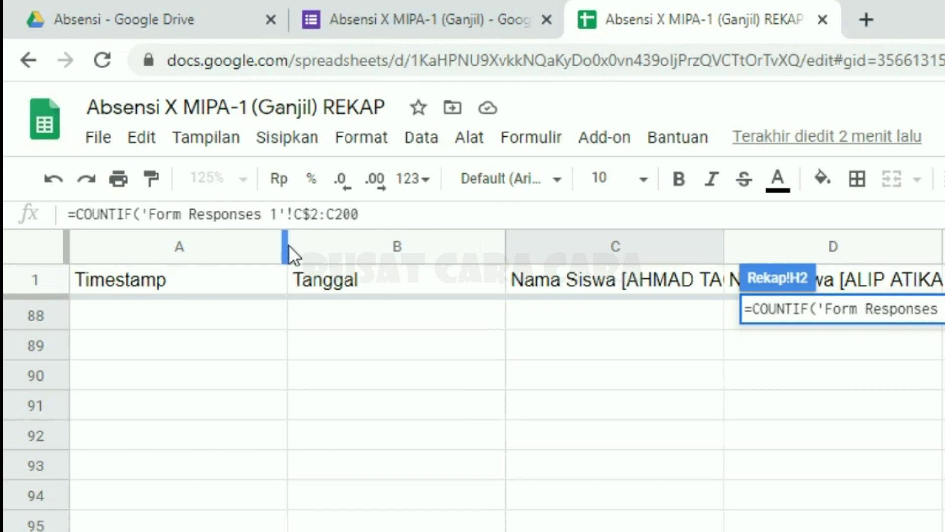
pyautogui.click(338, 214)
pyautogui.write('$')
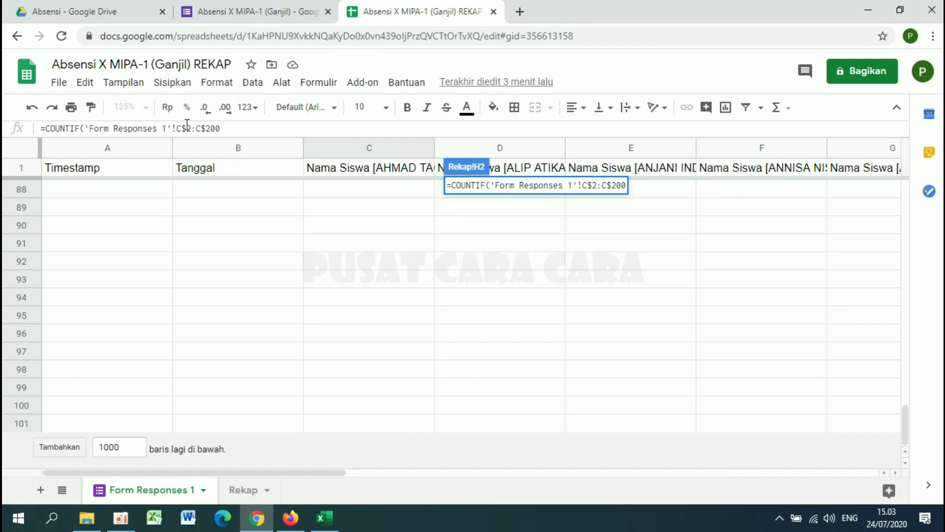
pyautogui.moveTo(183, 127); pyautogui.dragTo(193, 128)
pyautogui.click(225, 127)
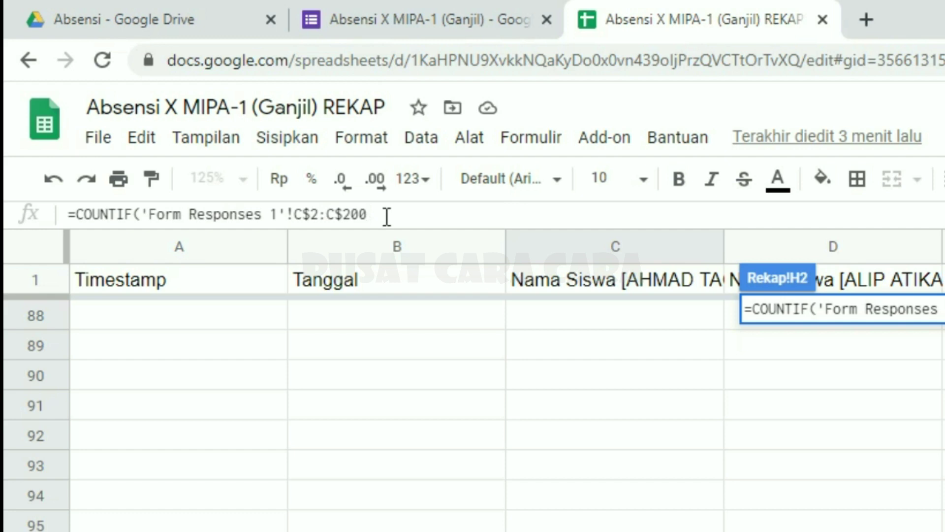
# Complete the COUNTIF formula with the criterion "=Hadir" and enter it in H2.
pyautogui.write(';')
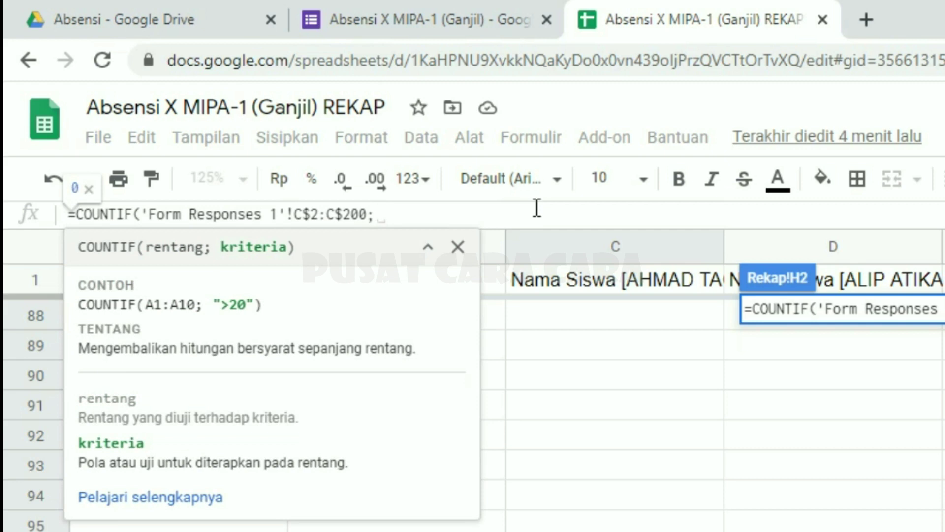
pyautogui.write('"')
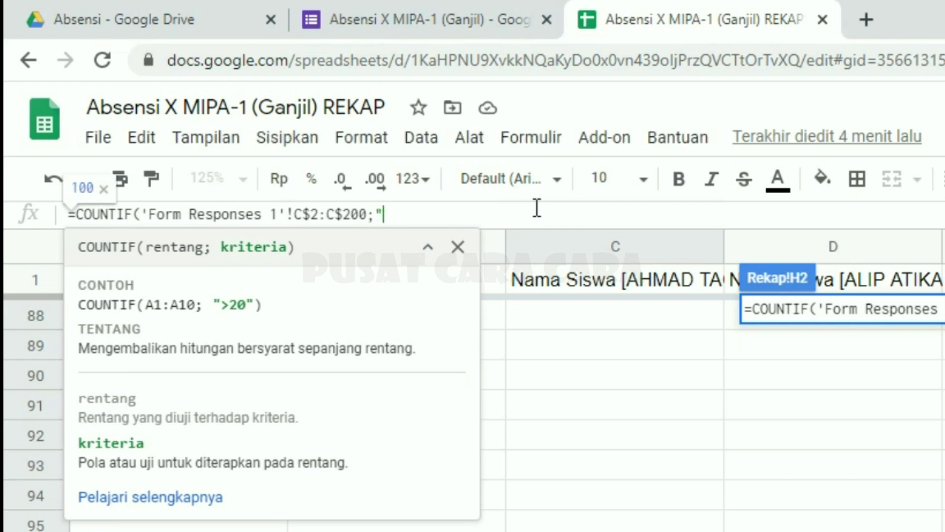
pyautogui.write('=Hadir')
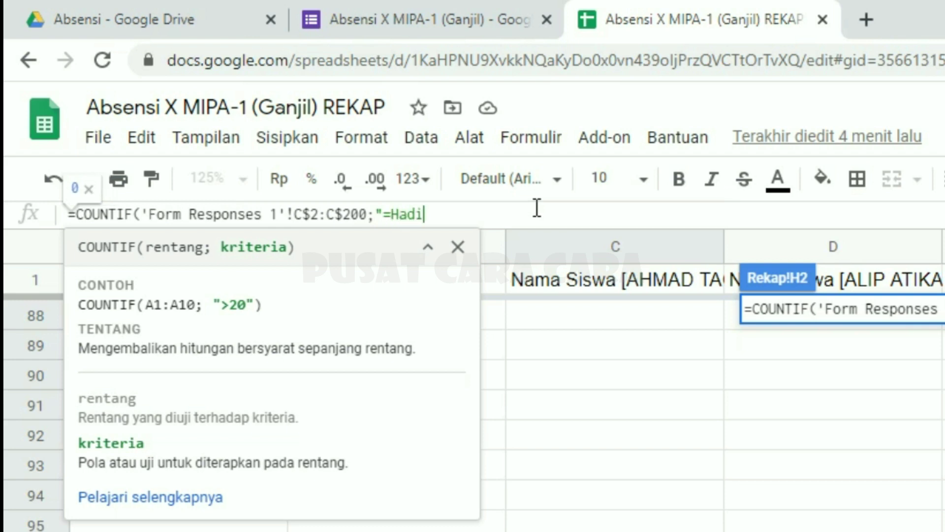
pyautogui.write('")')
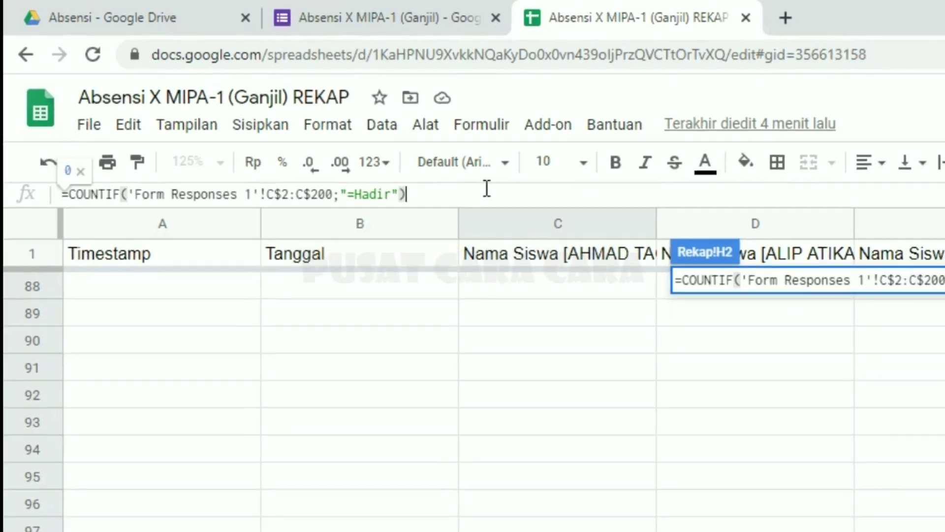
pyautogui.press('Return')
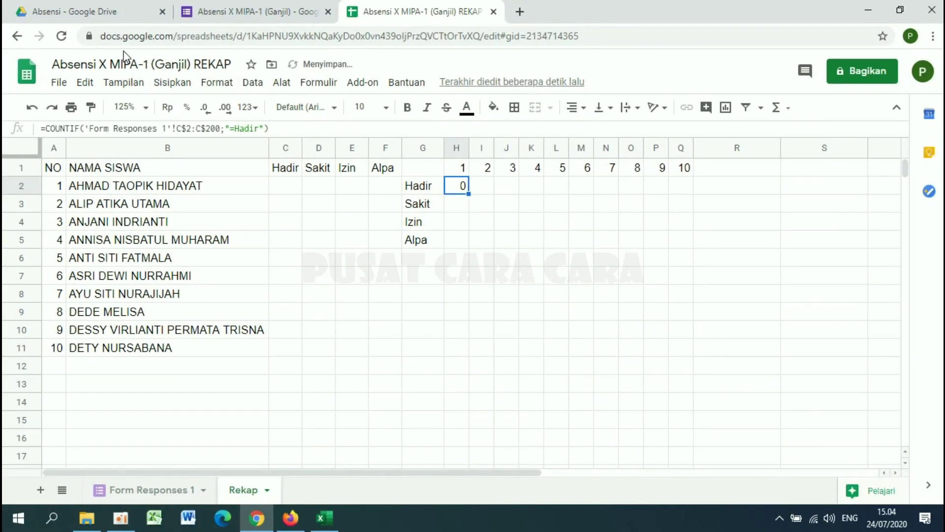
# Check the Form Responses 1 sheet and review the COUNTIF formula in cell H2 of Rekap.
pyautogui.click(147, 494)
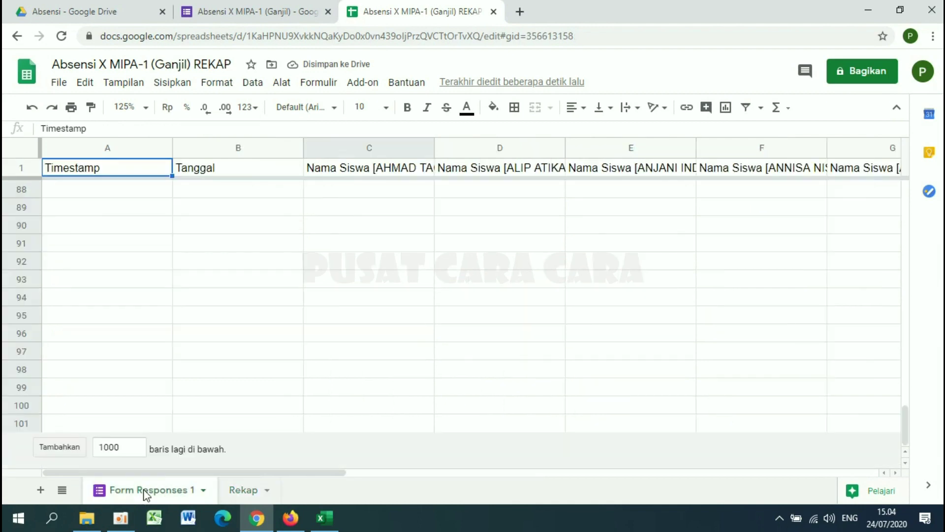
pyautogui.click(246, 492)
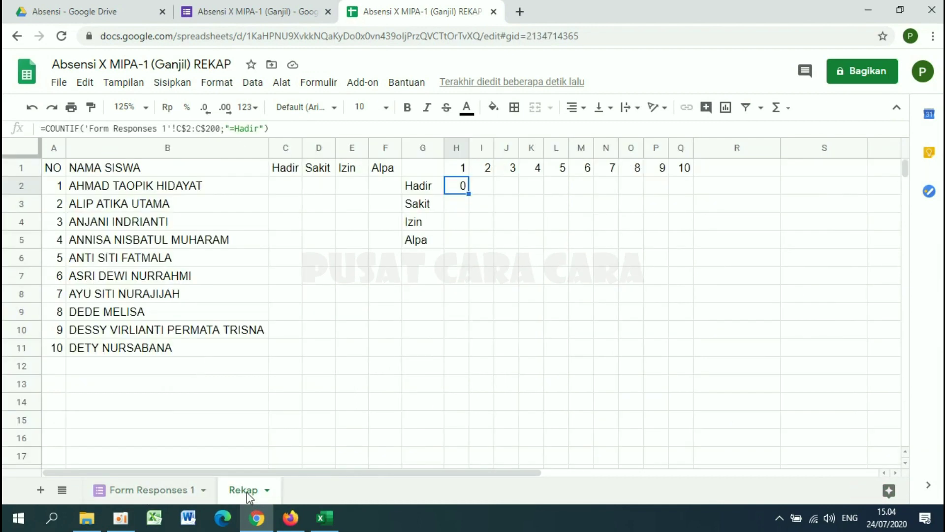
pyautogui.doubleClick(461, 189)
pyautogui.click(451, 185)
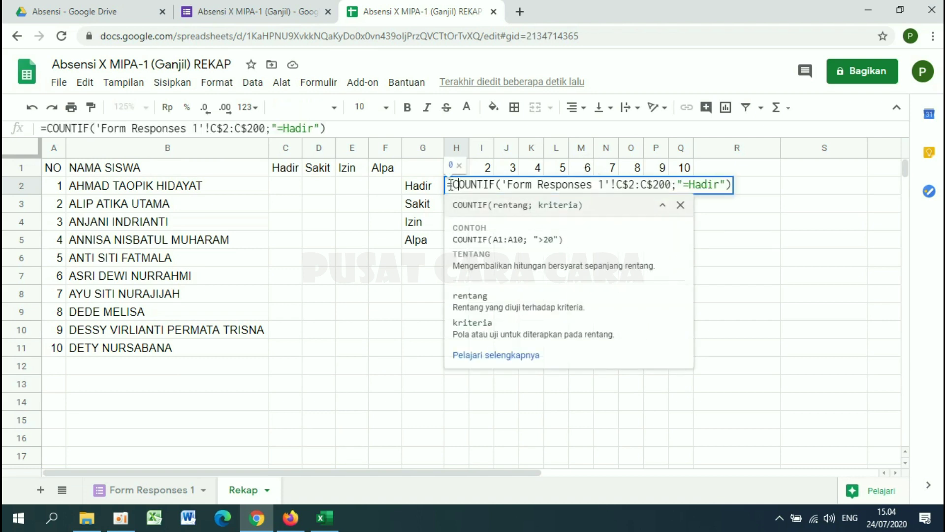
pyautogui.moveTo(456, 184); pyautogui.dragTo(732, 183)
pyautogui.click(729, 184)
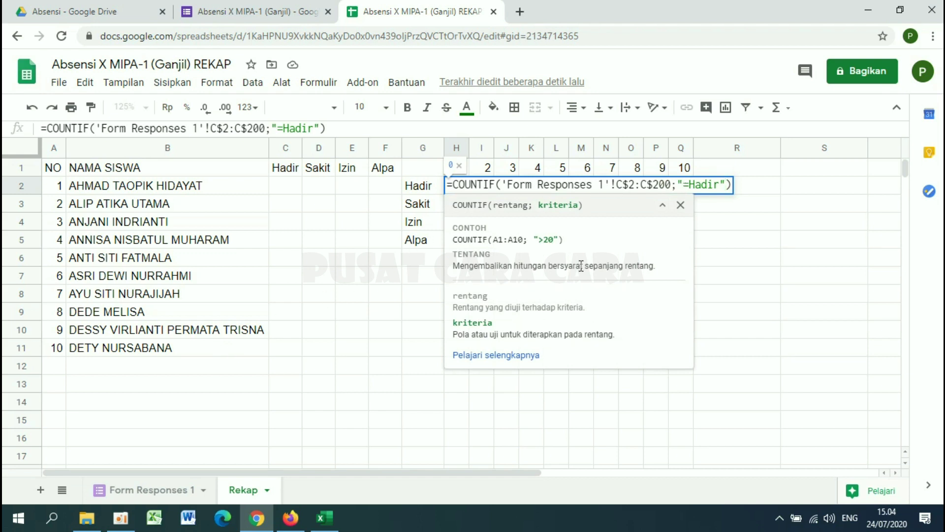
pyautogui.click(730, 185)
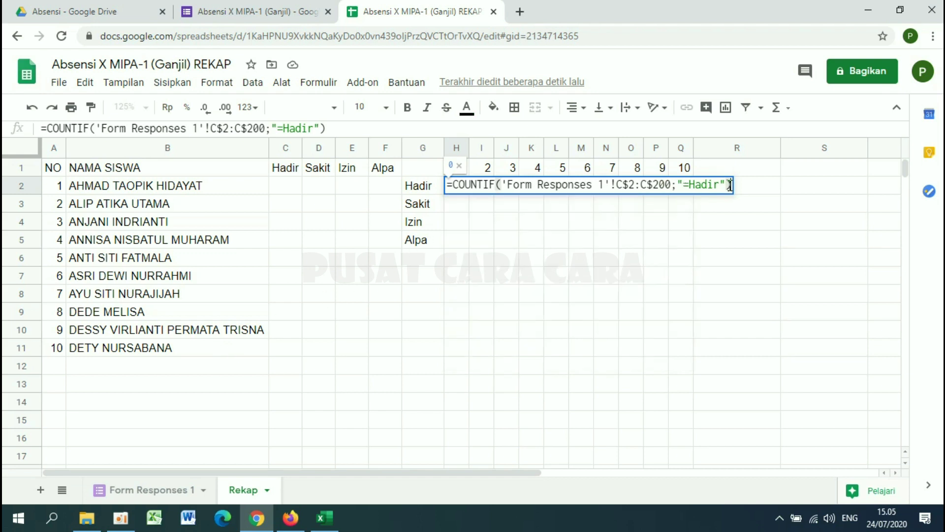
pyautogui.click(448, 185)
pyautogui.press('Return')
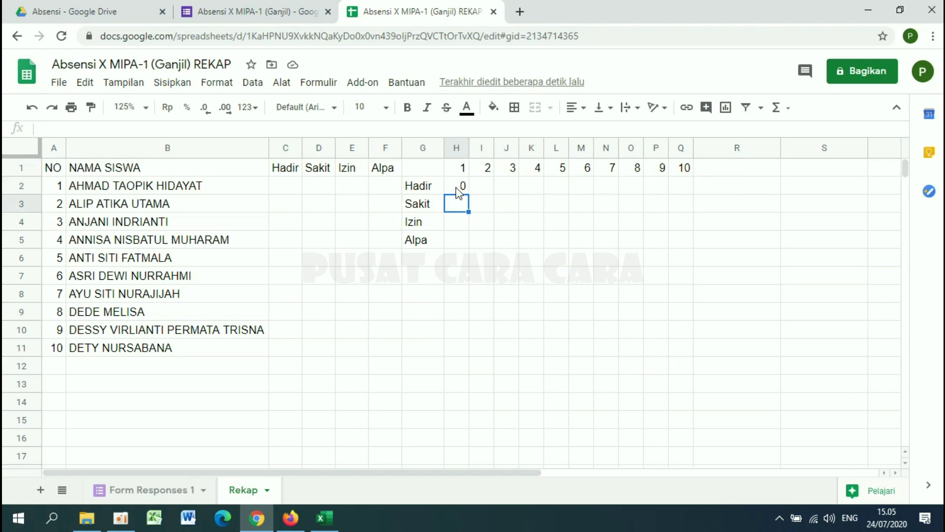
# Copy the full text of the COUNTIF formula in cell H2.
pyautogui.click(458, 190)
pyautogui.doubleClick(458, 189)
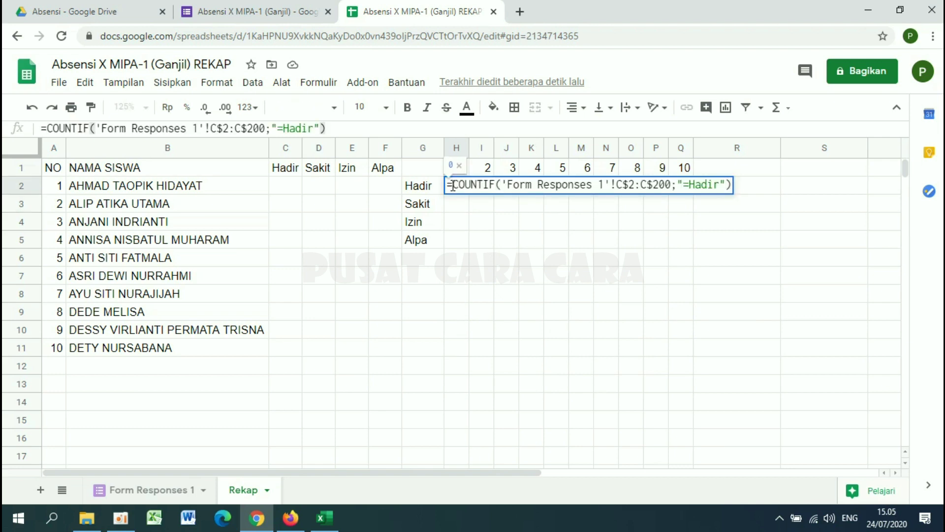
pyautogui.moveTo(449, 184); pyautogui.dragTo(741, 188)
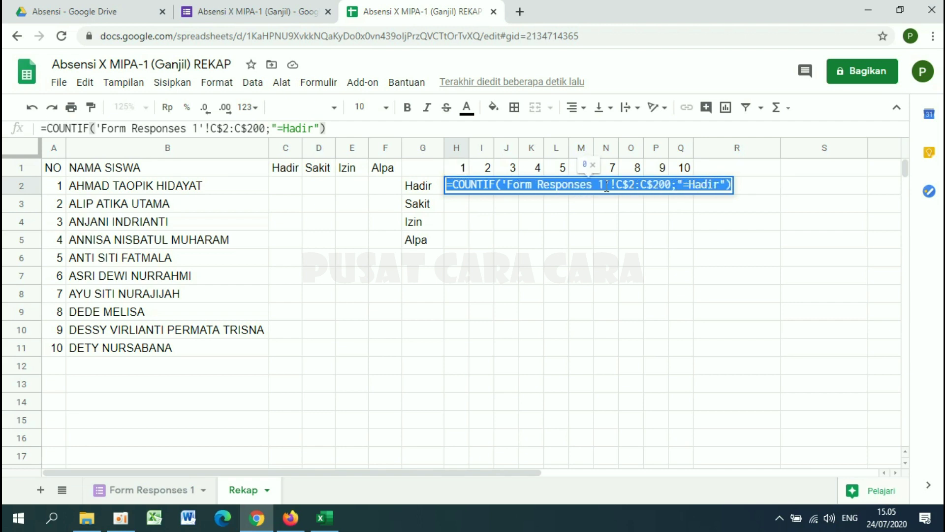
pyautogui.rightClick(557, 188)
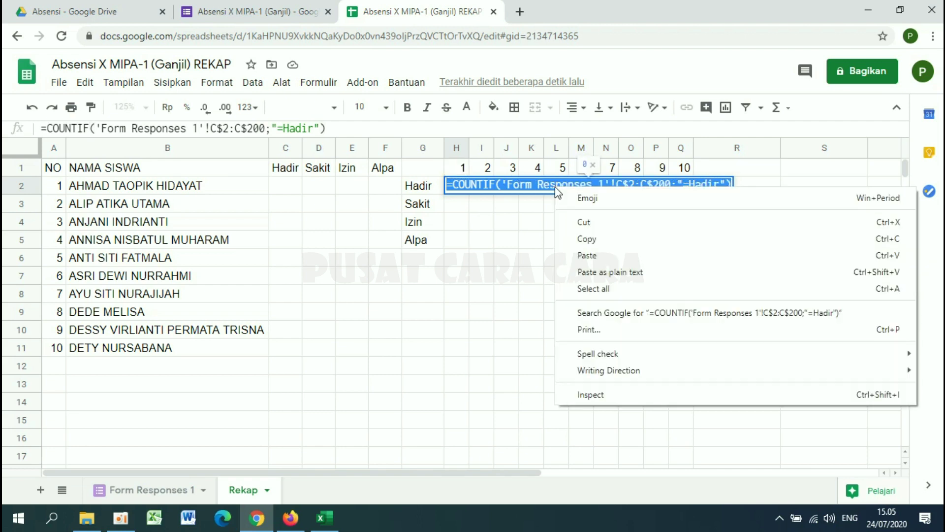
pyautogui.click(591, 239)
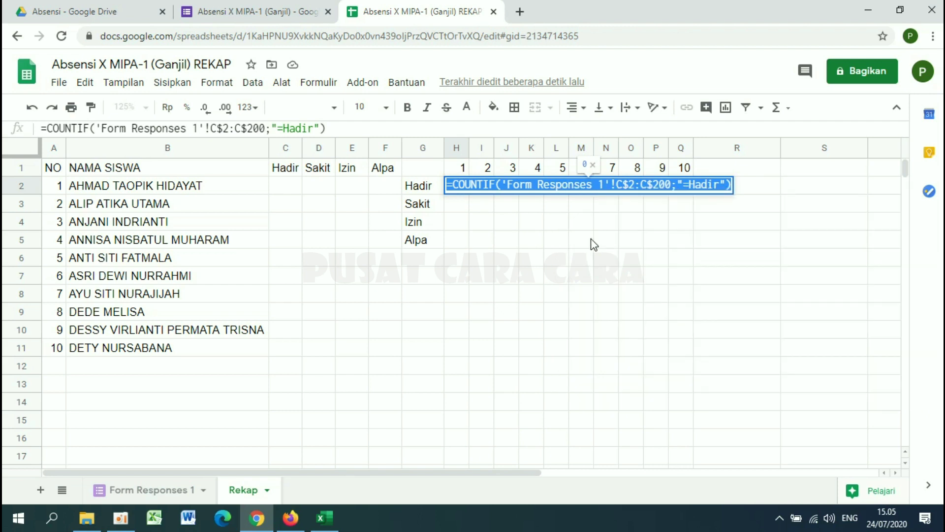
# Paste the copied COUNTIF formula unchanged into cells H3, H4 and H5 of the Rekap sheet.
pyautogui.click(462, 211)
pyautogui.rightClick(461, 205)
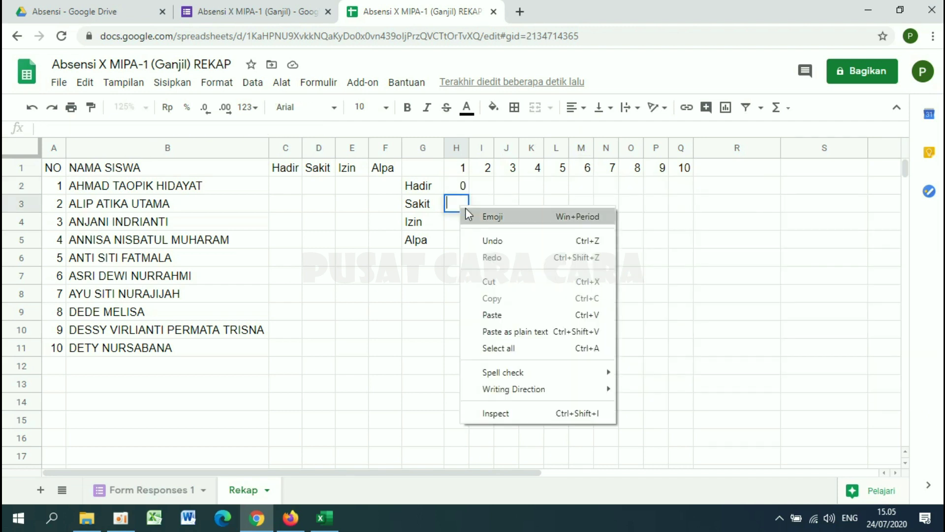
pyautogui.click(501, 314)
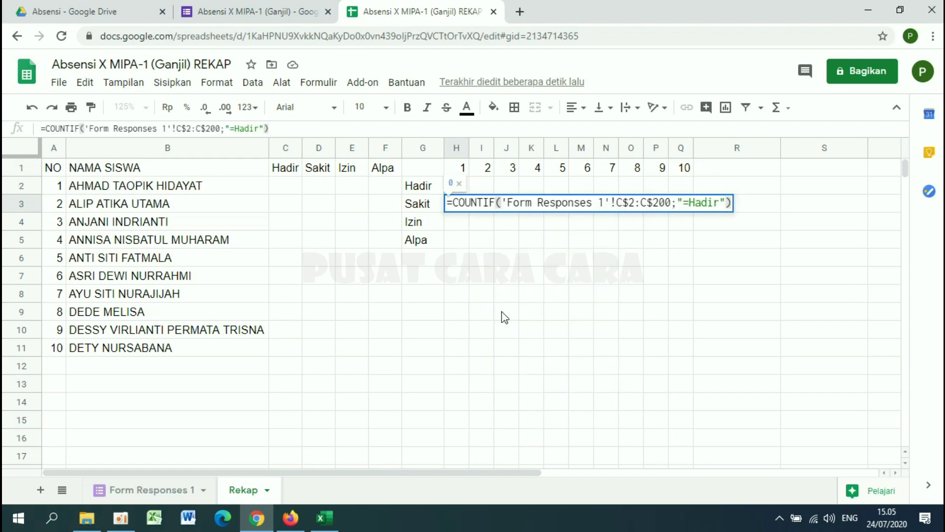
pyautogui.press('Return')
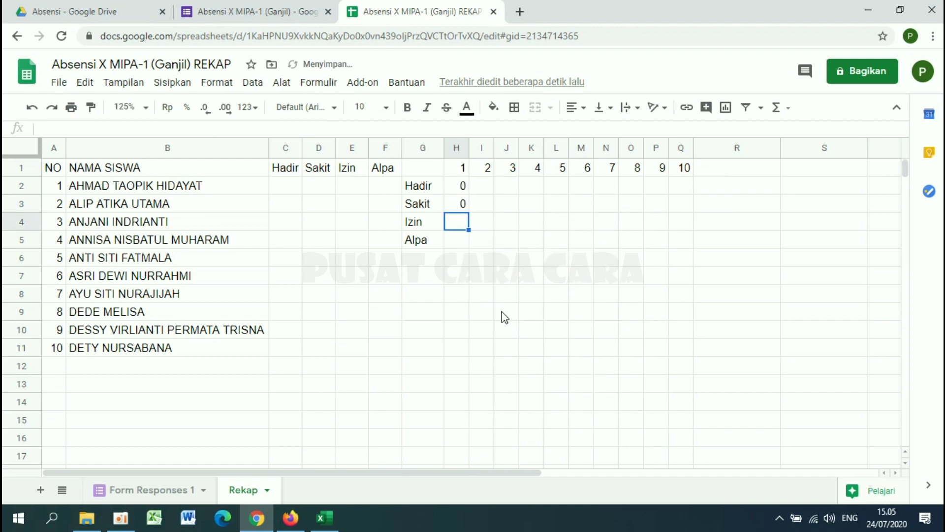
pyautogui.doubleClick(458, 228)
pyautogui.rightClick(458, 226)
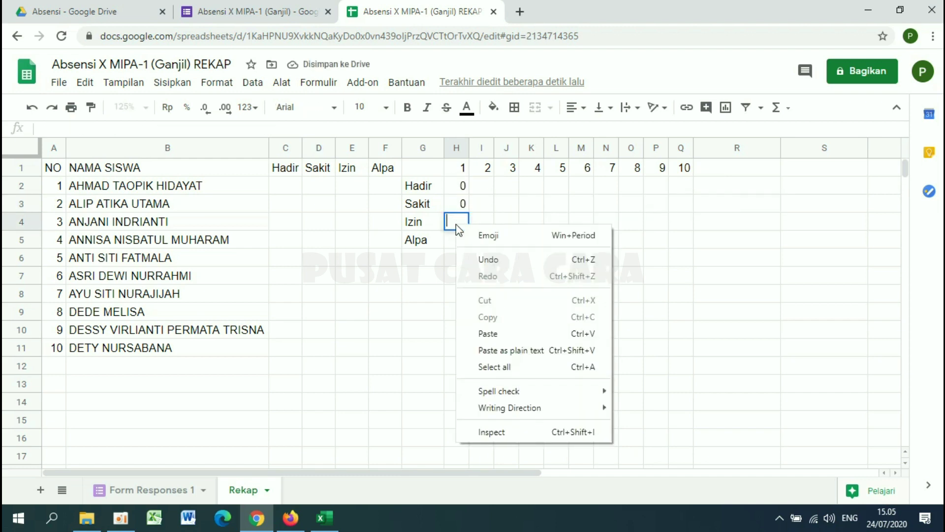
pyautogui.click(526, 339)
pyautogui.press('Return')
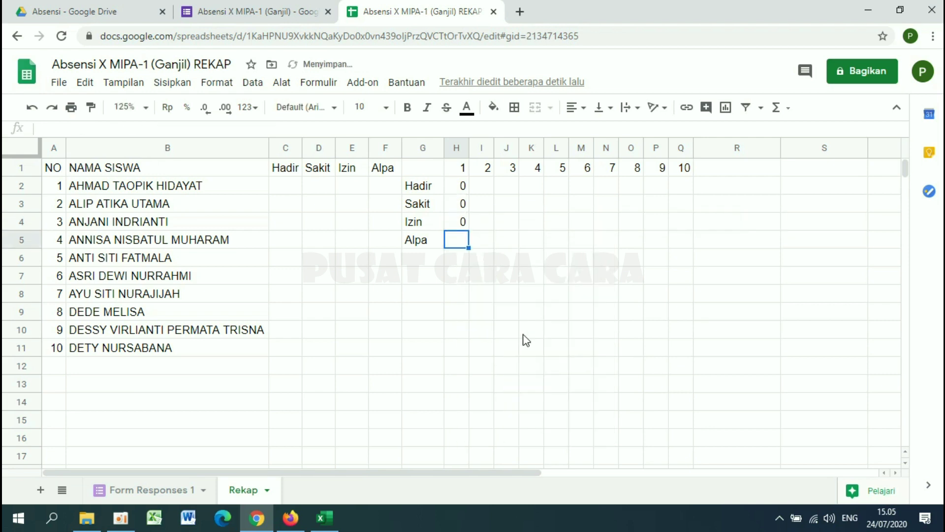
pyautogui.doubleClick(458, 242)
pyautogui.rightClick(458, 241)
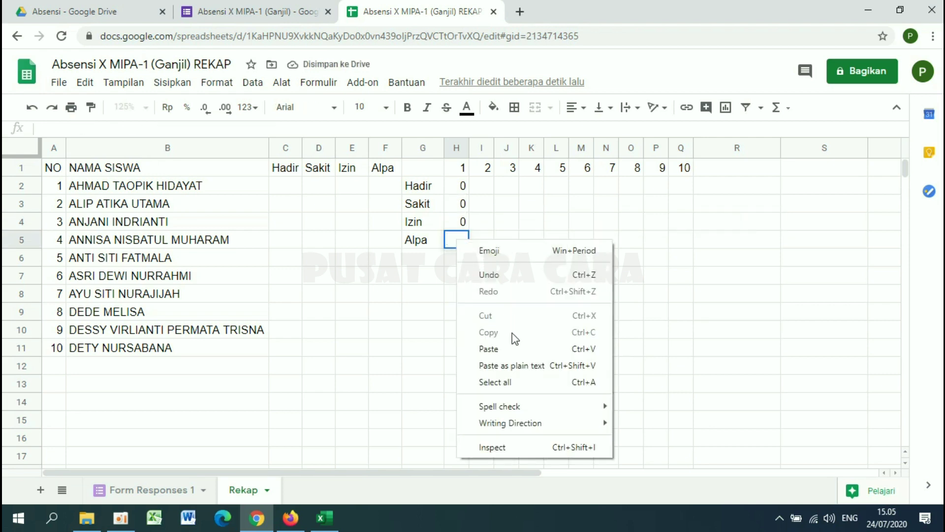
pyautogui.click(510, 348)
pyautogui.press('Return')
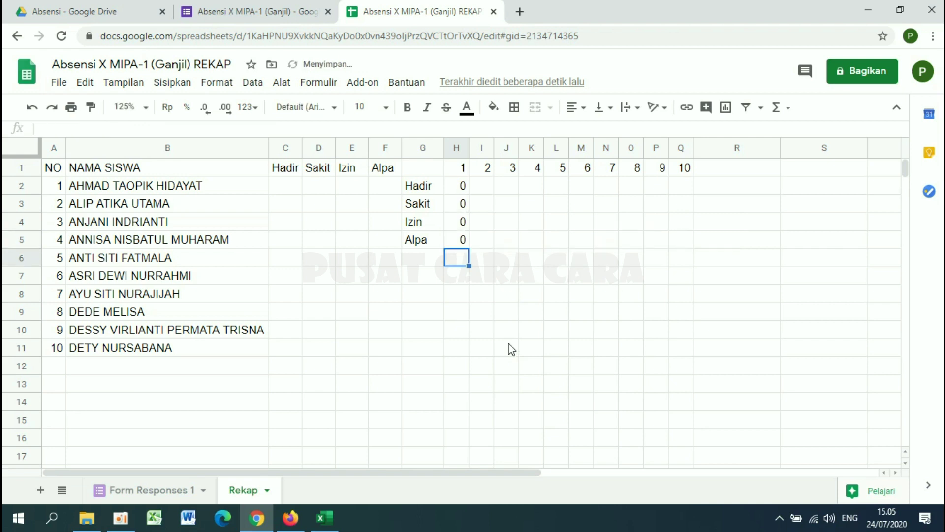
# Change the COUNTIF criterion in cell H3 to "=Sakit".
pyautogui.click(461, 204)
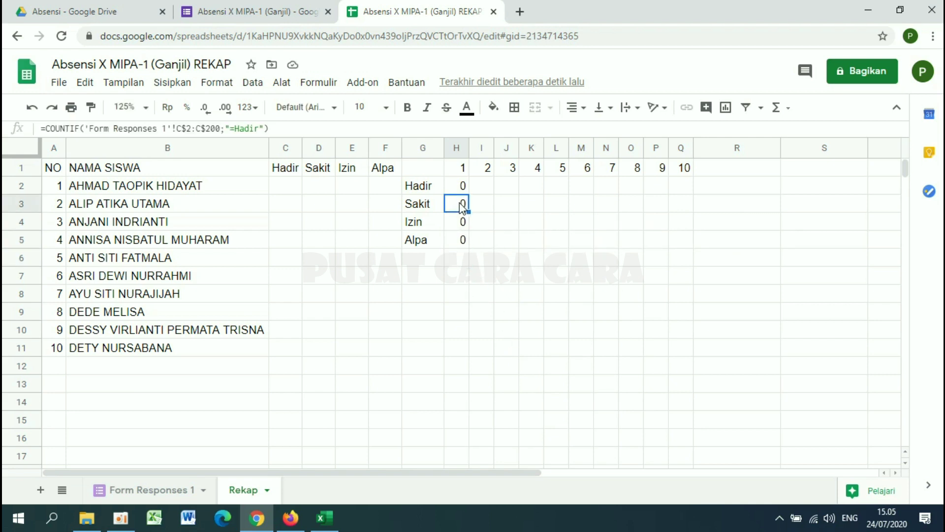
pyautogui.doubleClick(462, 205)
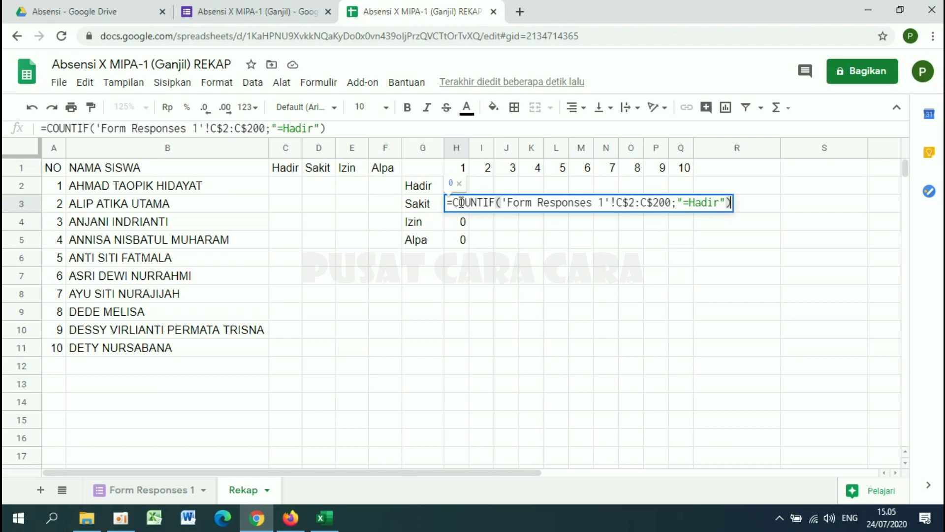
pyautogui.click(720, 202)
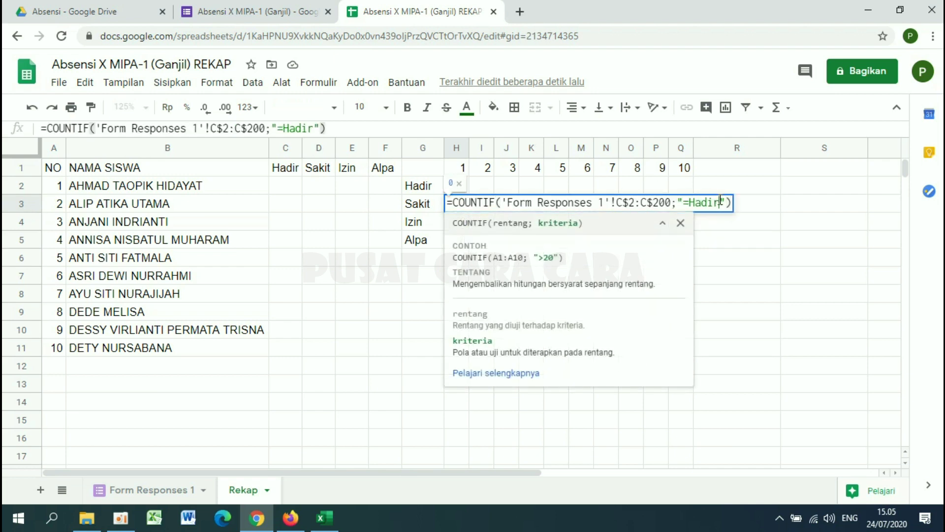
pyautogui.press('BackSpace')
pyautogui.press('BackSpace')
pyautogui.press('BackSpace')
pyautogui.press('BackSpace')
pyautogui.press('BackSpace')
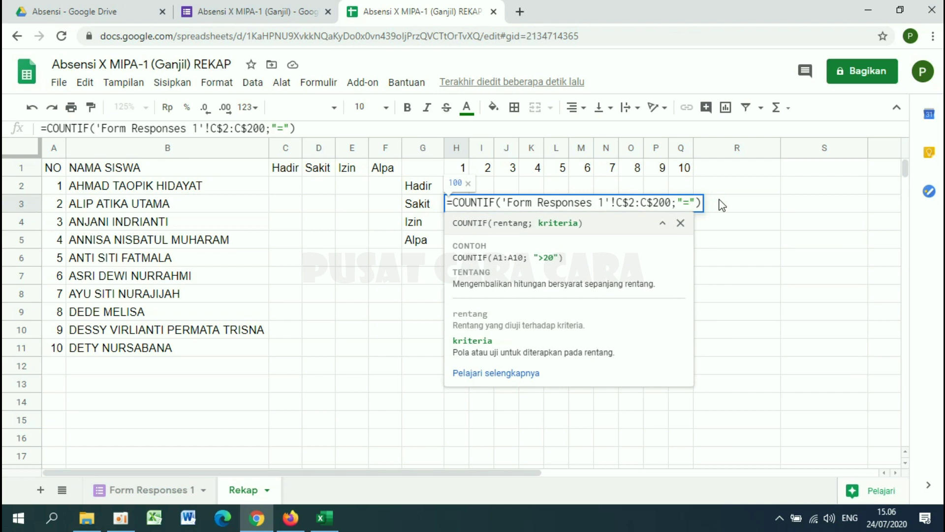
pyautogui.write('Sakit')
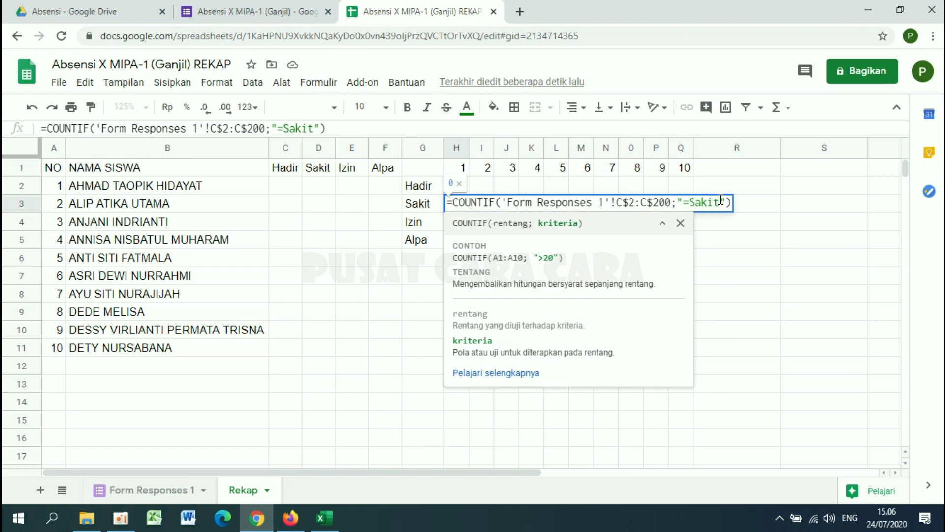
pyautogui.press('Return')
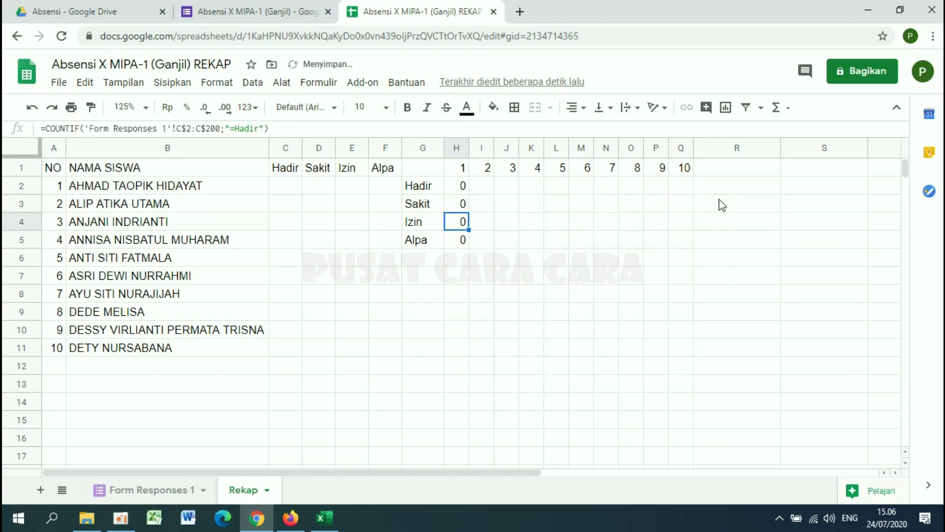
# Change the COUNTIF criterion in cell H4 to "=Izin".
pyautogui.doubleClick(464, 226)
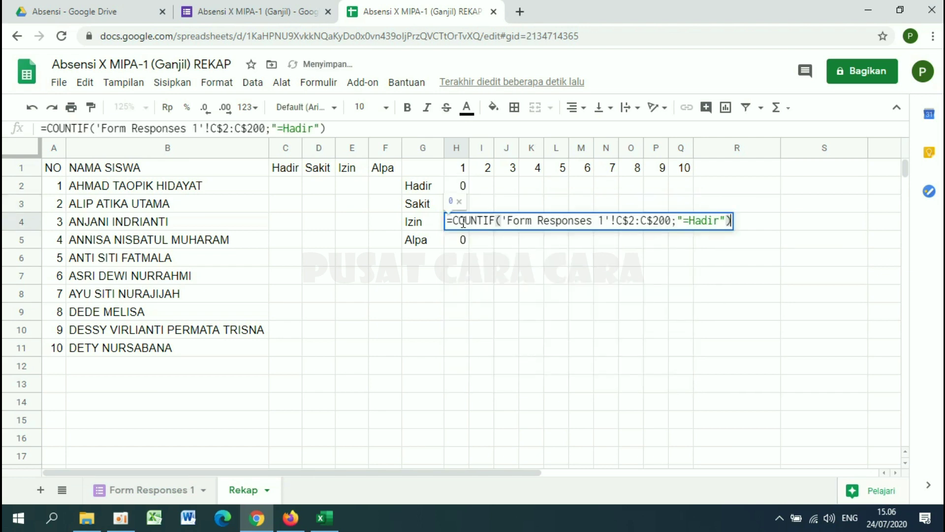
pyautogui.click(691, 223)
pyautogui.hotkey('shift', 'Right')
pyautogui.hotkey('shift', 'Right')
pyautogui.hotkey('shift', 'Right')
pyautogui.hotkey('shift', 'Right')
pyautogui.hotkey('shift', 'Right')
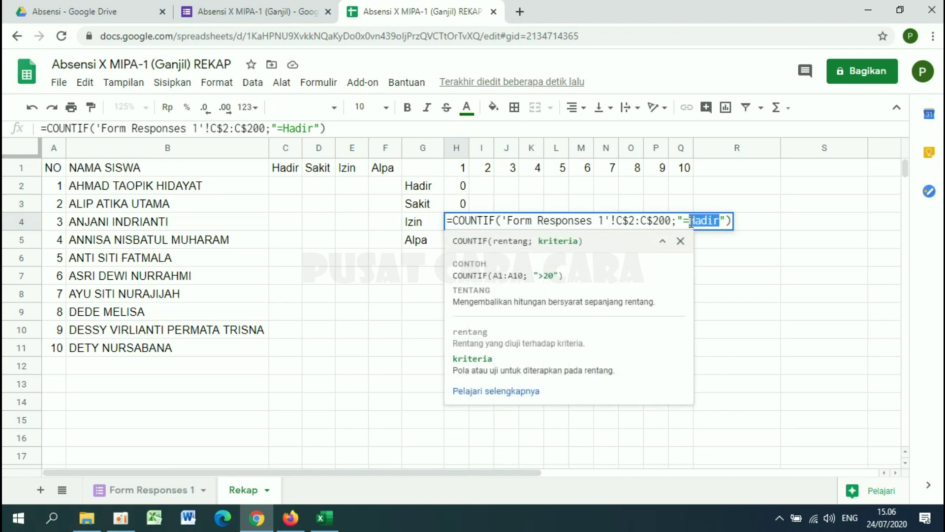
pyautogui.write('Izin')
pyautogui.press('Return')
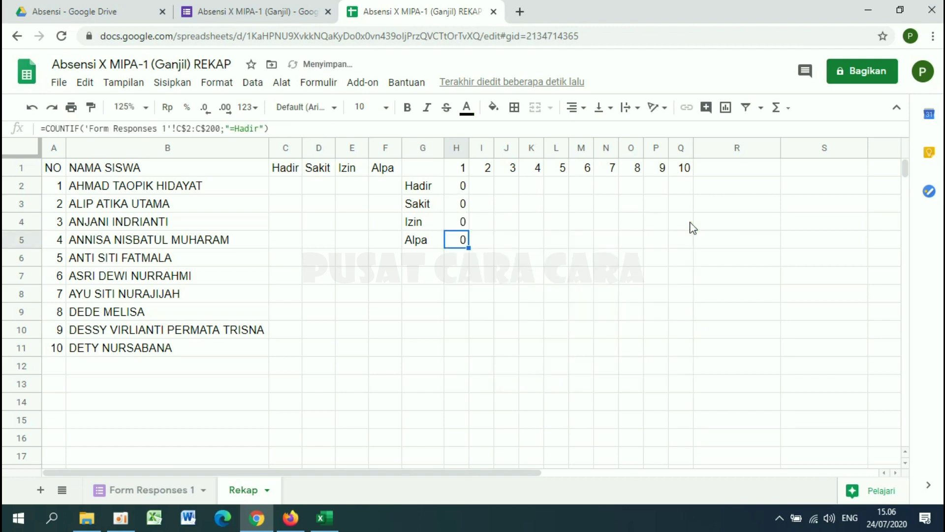
# Change the COUNTIF criterion in cell H5 to "=Alpa".
pyautogui.doubleClick(463, 240)
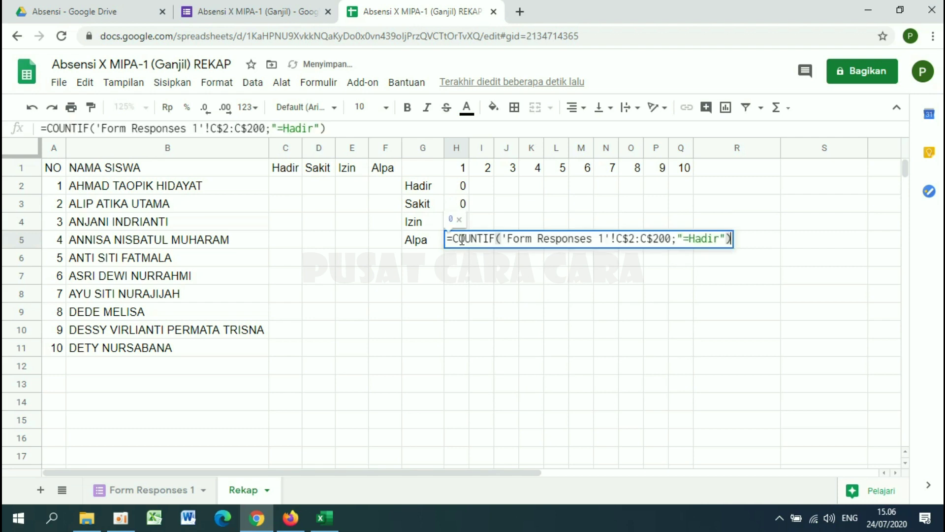
pyautogui.moveTo(689, 239); pyautogui.dragTo(721, 242)
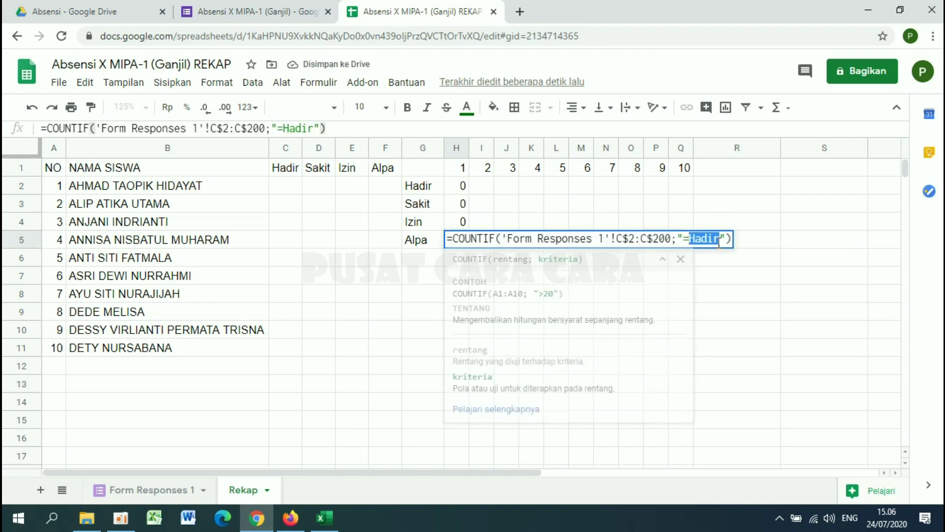
pyautogui.write('Alpa')
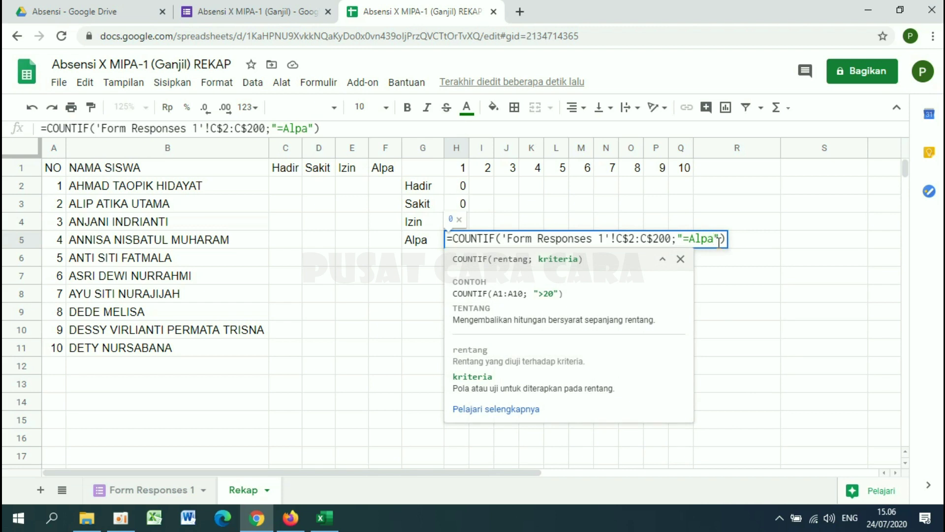
pyautogui.press('Return')
# Review the COUNTIF criteria in cells H2 and H3 without changing them.
pyautogui.press('Up')
pyautogui.press('Up')
pyautogui.press('Up')
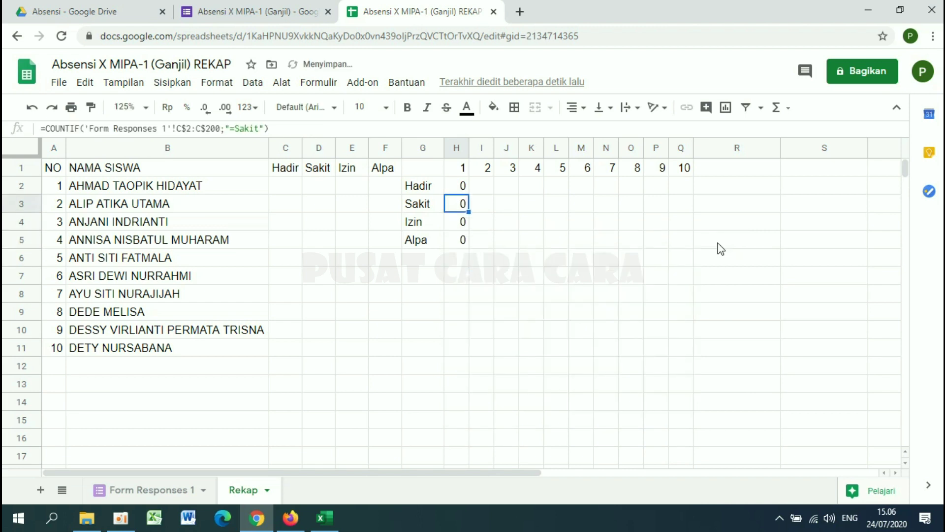
pyautogui.press('Up')
pyautogui.press('Return')
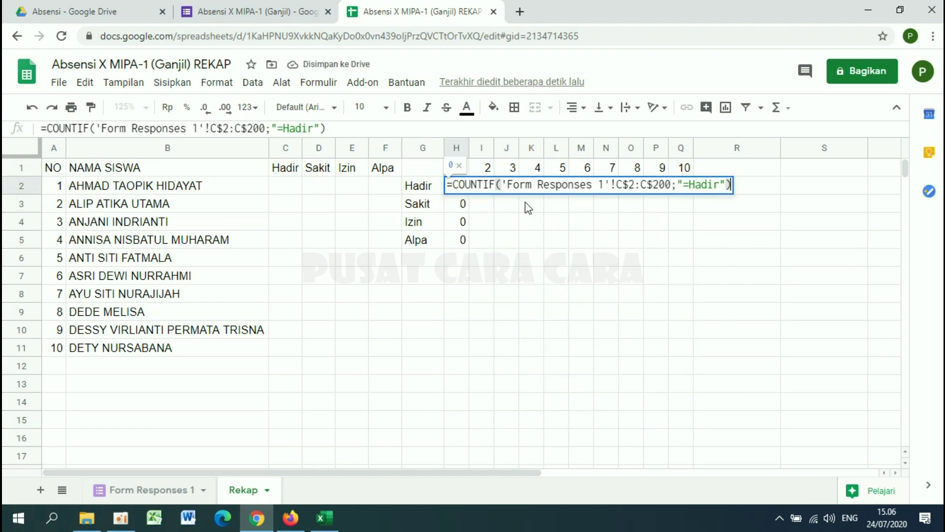
pyautogui.press('Return')
pyautogui.press('Return')
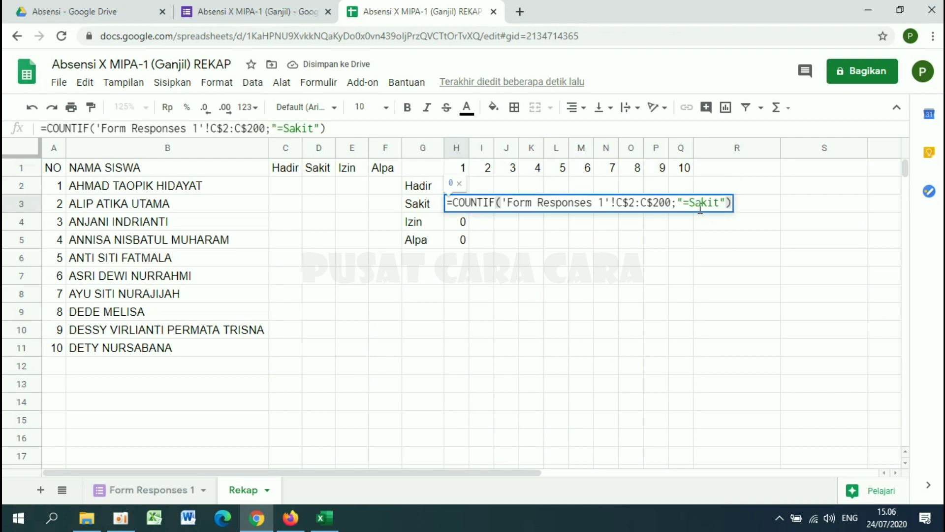
pyautogui.press('Escape')
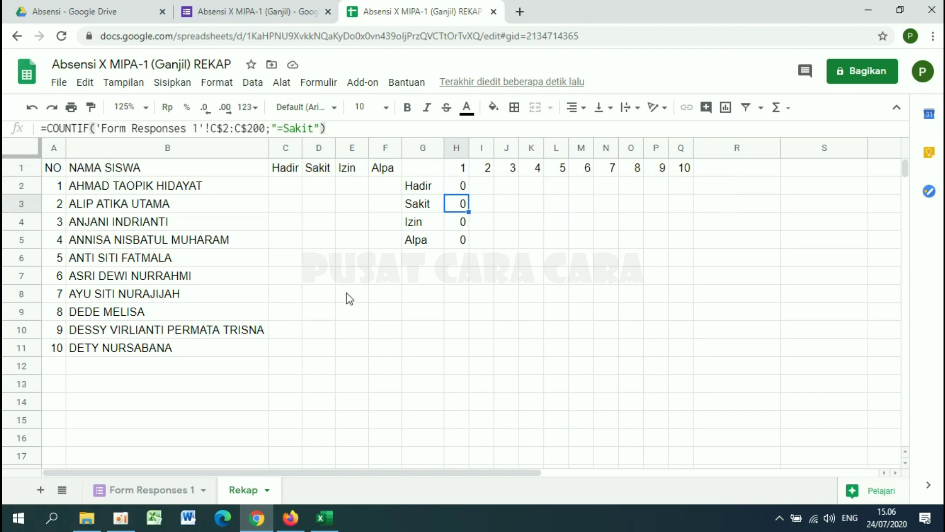
# Check the column options of the form's Nama Siswa grid question against the COUNTIF criterion in cell H2 of Rekap.
pyautogui.click(248, 7)
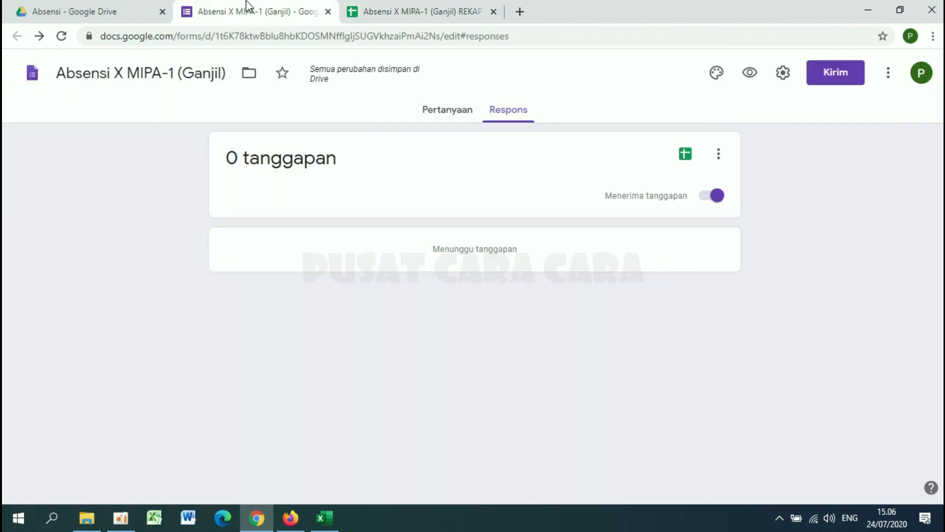
pyautogui.click(442, 112)
pyautogui.scroll(-3, 555, 342)
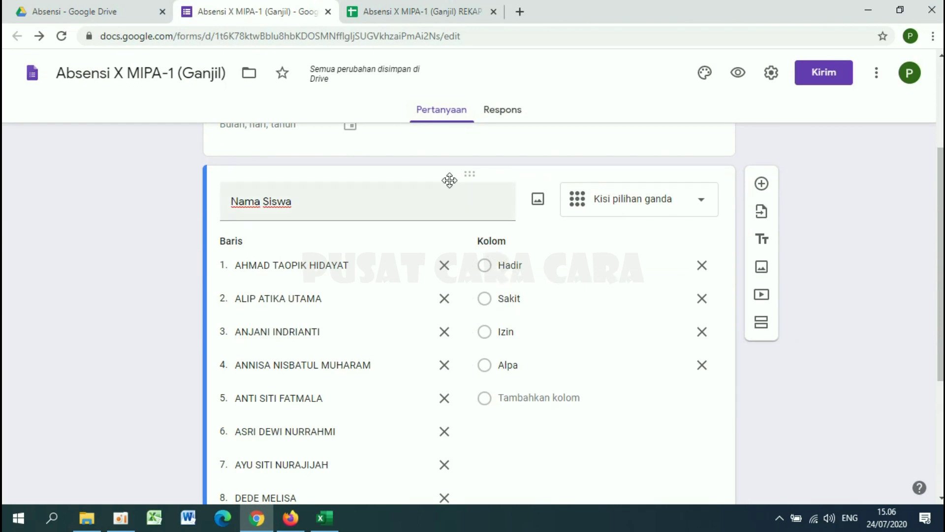
pyautogui.click(393, 8)
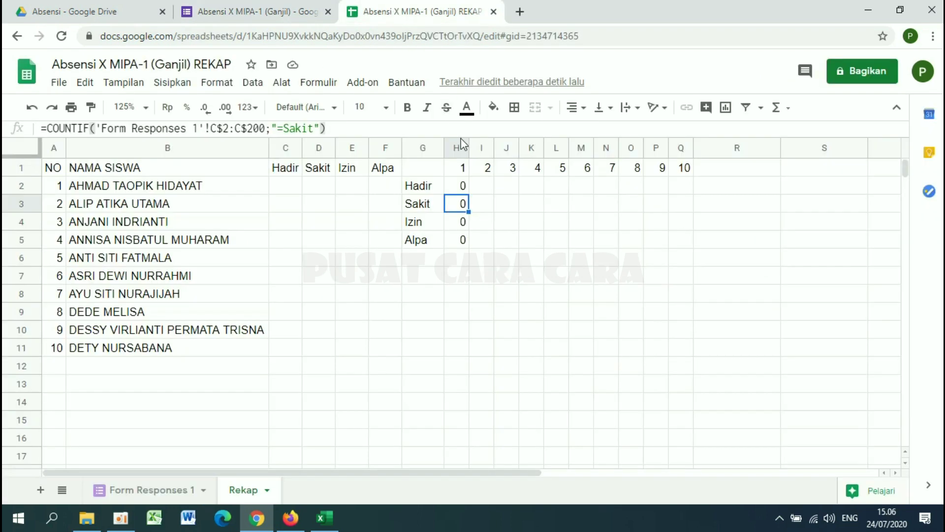
pyautogui.click(459, 186)
pyautogui.doubleClick(459, 185)
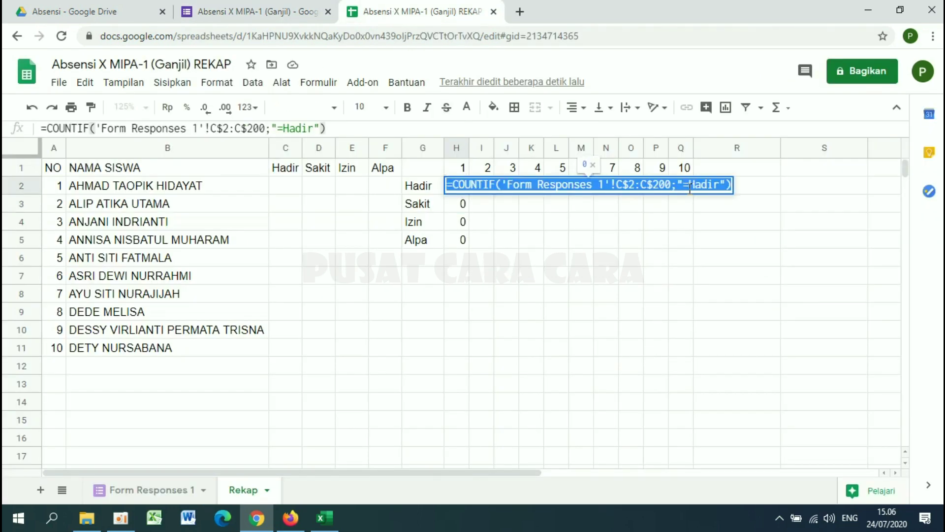
pyautogui.press('Return')
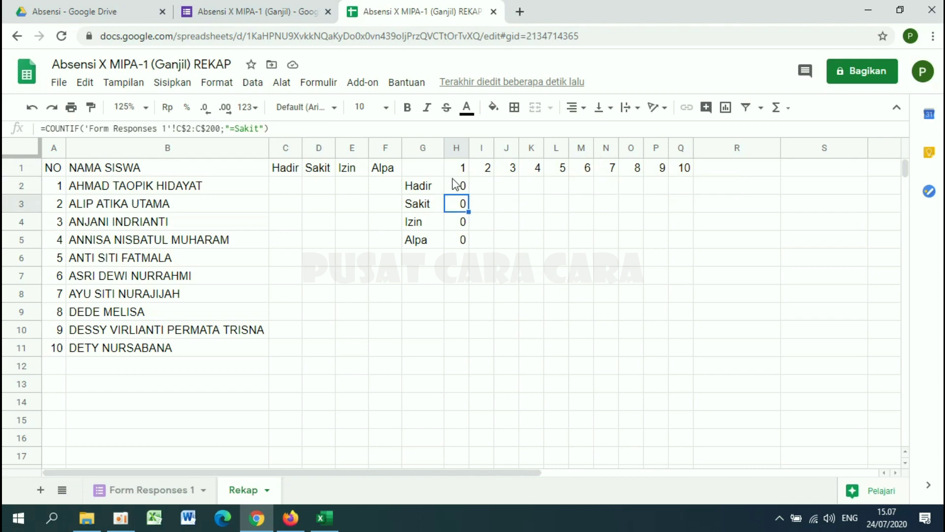
# Fill the four COUNTIF formulas in H2:H5 across to column Q for all ten students.
pyautogui.click(678, 186)
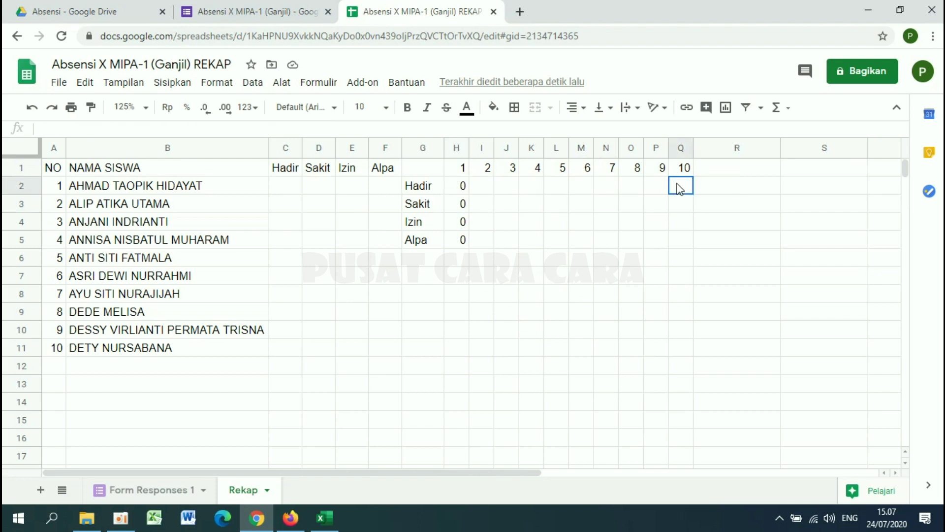
pyautogui.click(458, 190)
pyautogui.moveTo(456, 189); pyautogui.dragTo(462, 241)
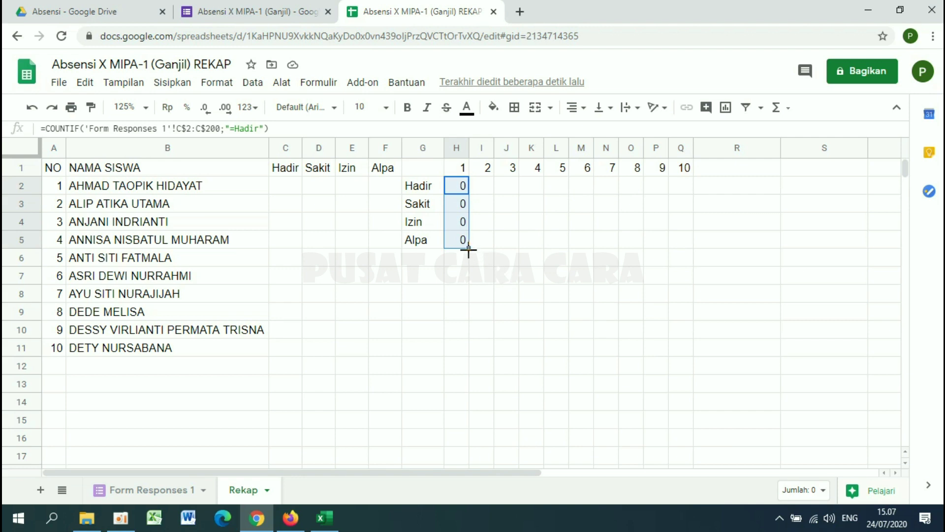
pyautogui.moveTo(468, 250); pyautogui.dragTo(690, 241)
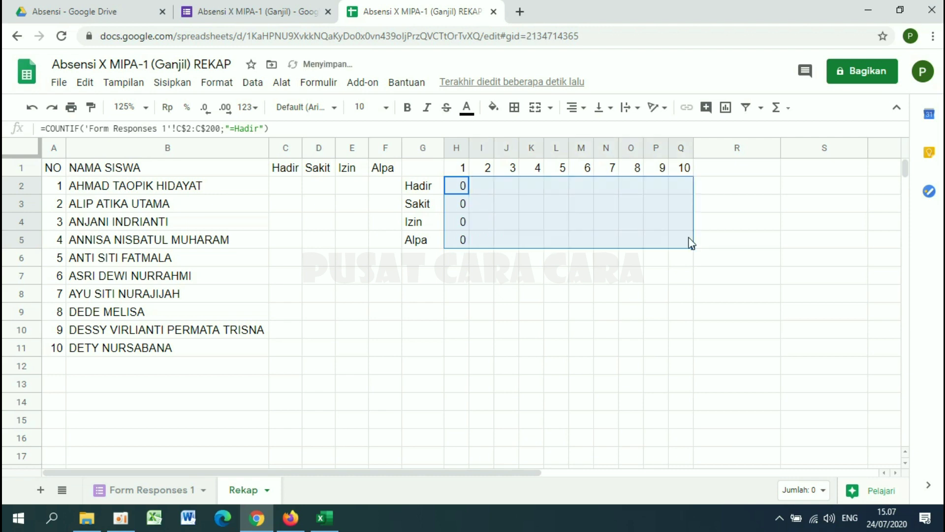
pyautogui.click(462, 290)
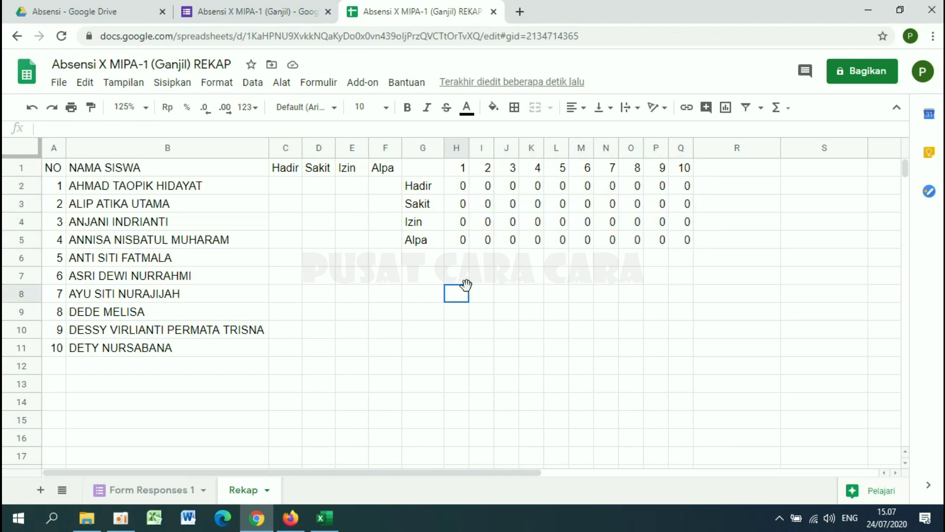
# Review the filled range H2:Q5 and its Hadir row H2:Q2, and select cell C2 under the Hadir heading.
pyautogui.click(463, 190)
pyautogui.moveTo(463, 190); pyautogui.dragTo(682, 245)
pyautogui.click(421, 189)
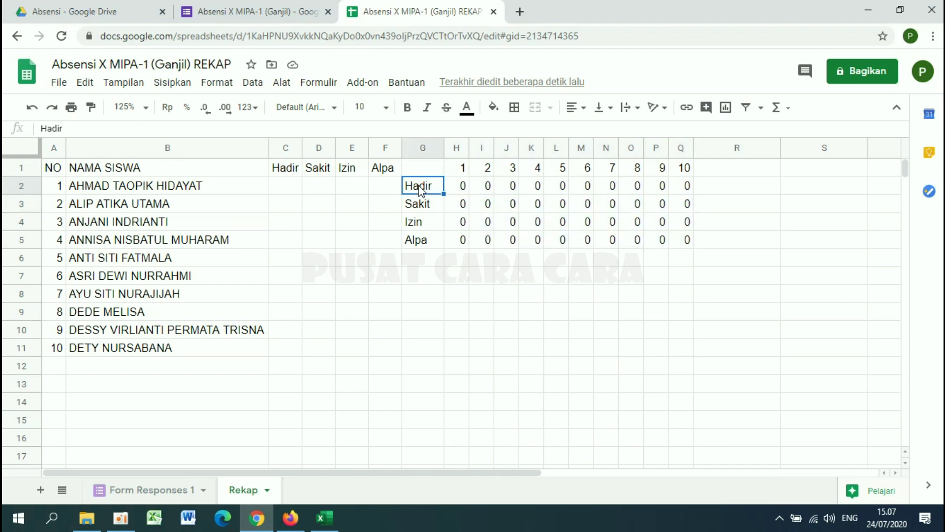
pyautogui.moveTo(458, 187); pyautogui.dragTo(681, 186)
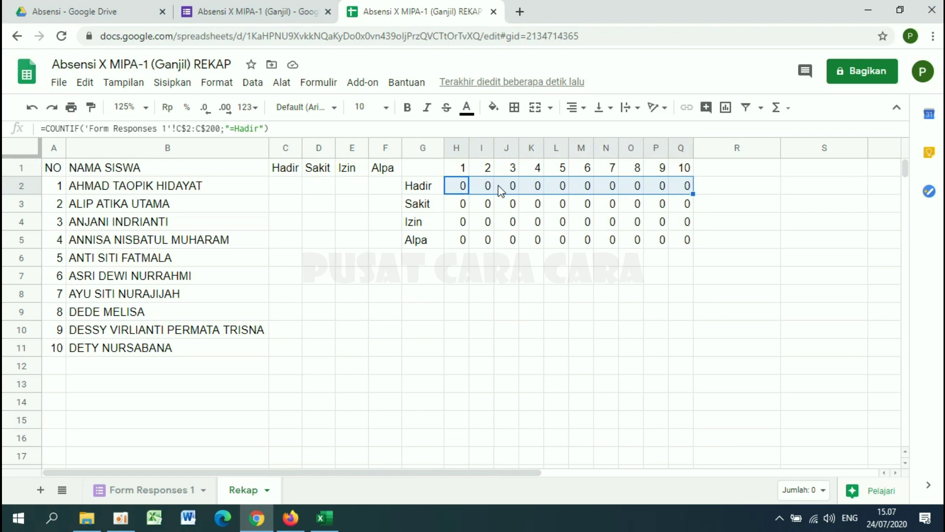
pyautogui.click(280, 185)
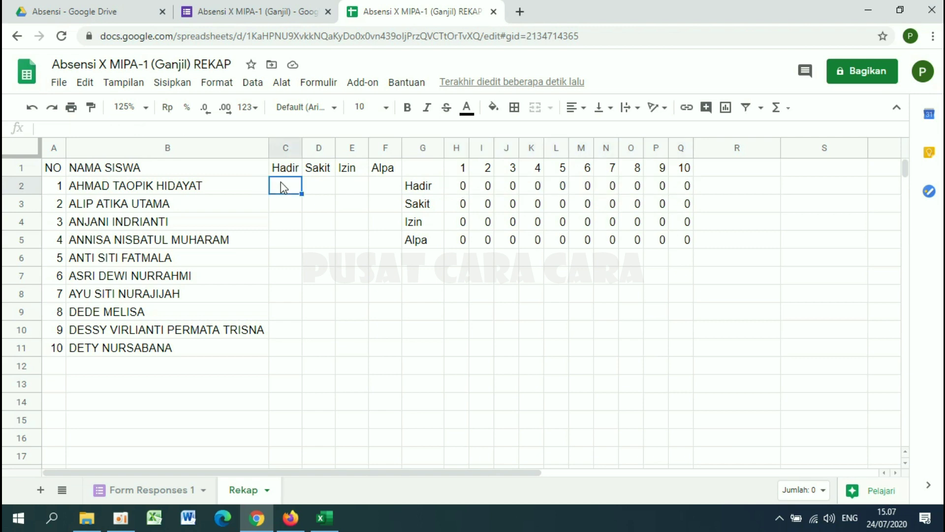
# Copy the Hadir row H2:Q2 and paste it transposed into the Hadir column from cell C2.
pyautogui.click(306, 276)
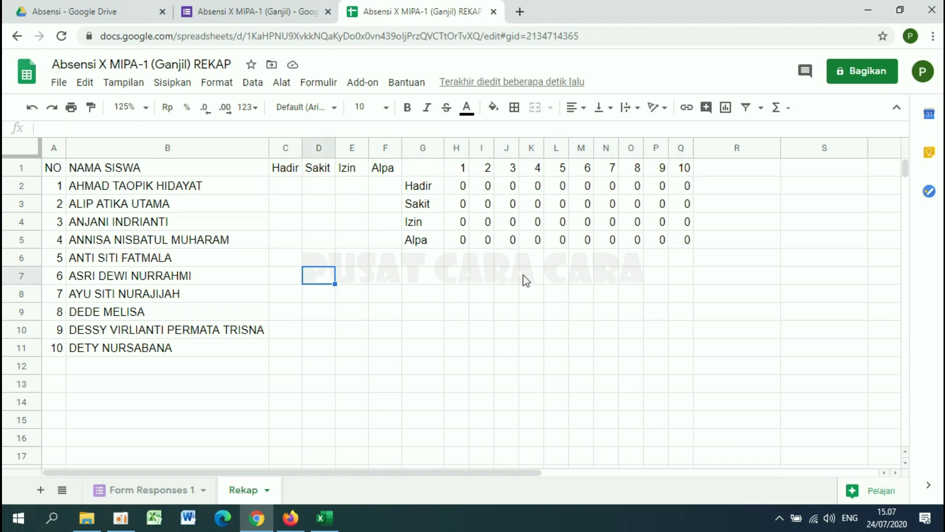
pyautogui.click(505, 353)
pyautogui.click(462, 187)
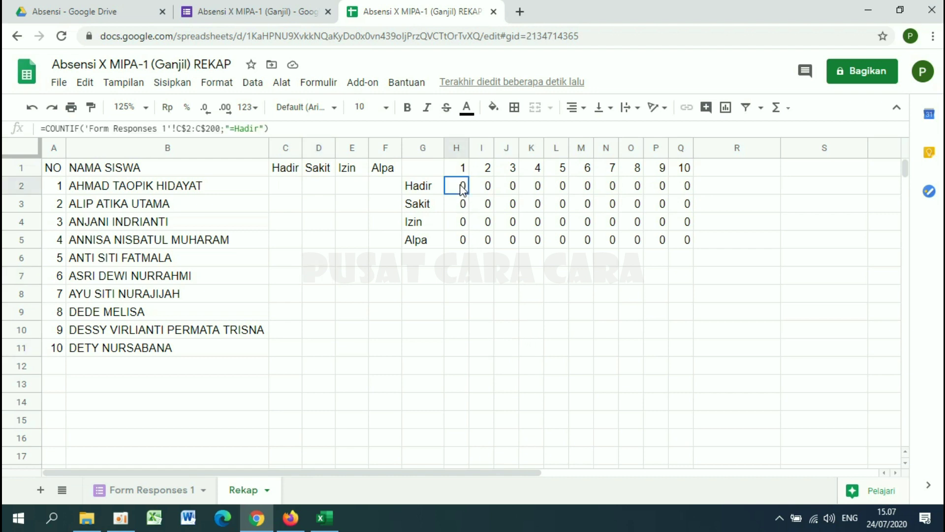
pyautogui.moveTo(463, 190); pyautogui.dragTo(688, 197)
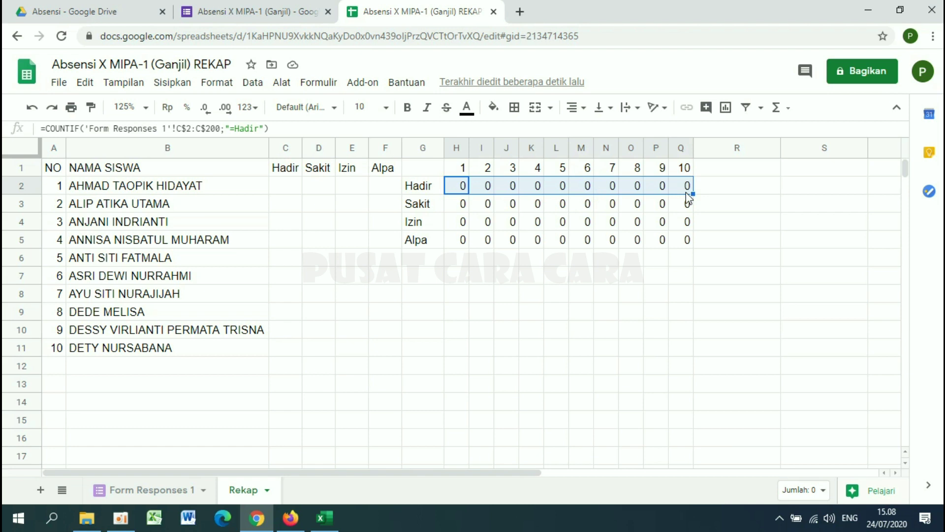
pyautogui.rightClick(584, 194)
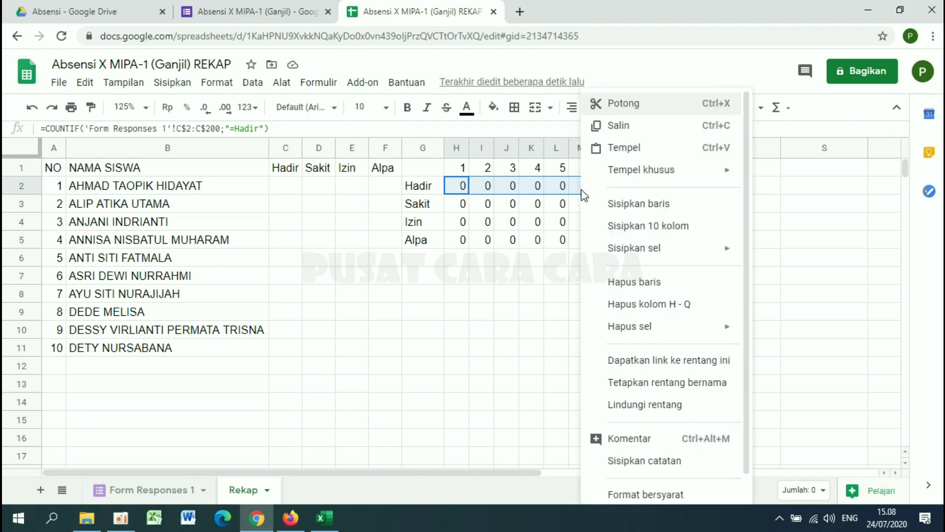
pyautogui.click(625, 127)
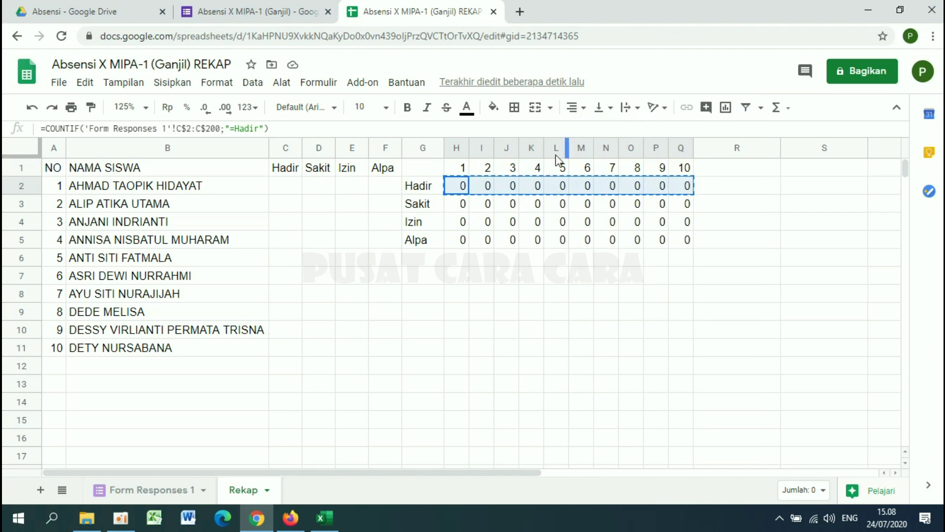
pyautogui.click(286, 185)
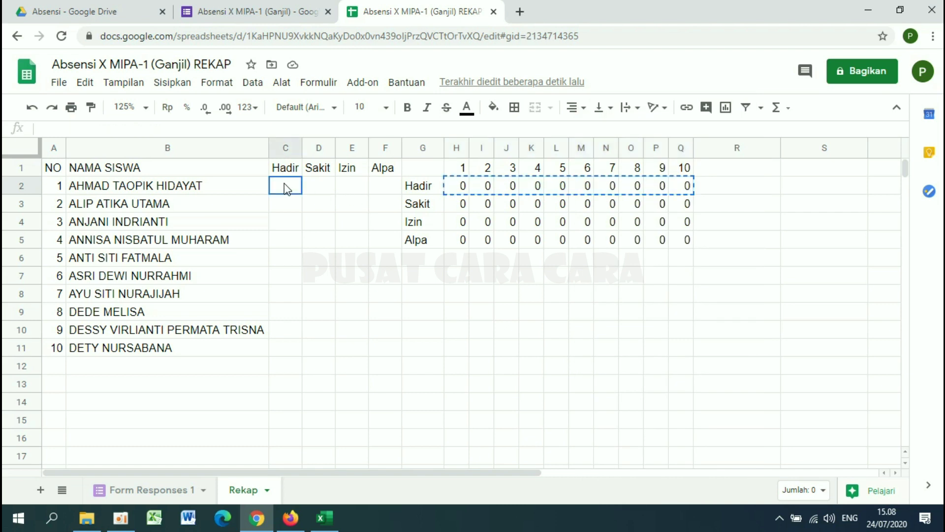
pyautogui.rightClick(288, 190)
pyautogui.moveTo(354, 170)
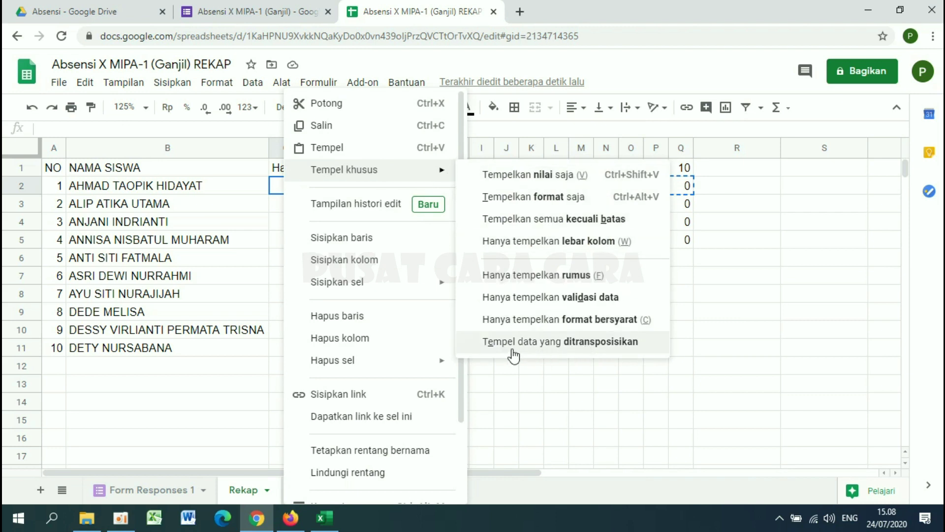
pyautogui.click(648, 349)
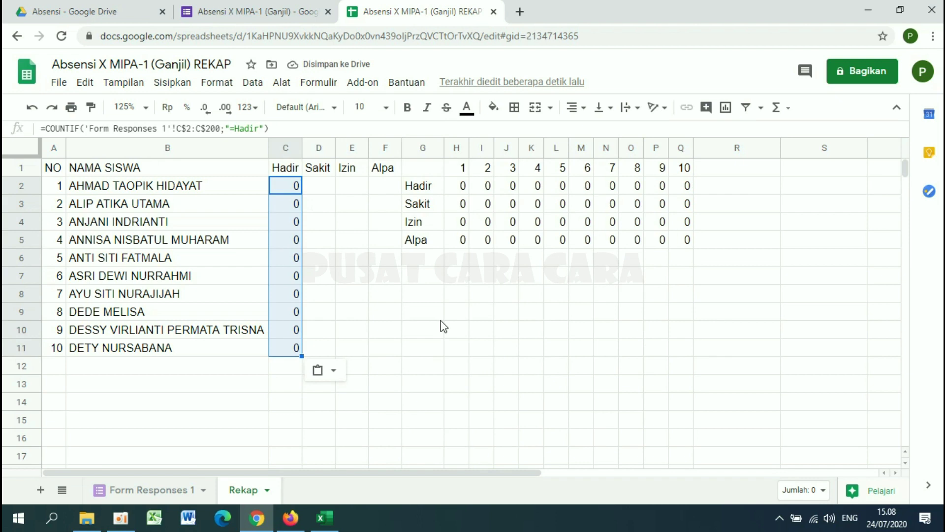
# Review the transposed COUNTIF formulas down the Hadir column to check which response column each student refers to.
pyautogui.click(293, 188)
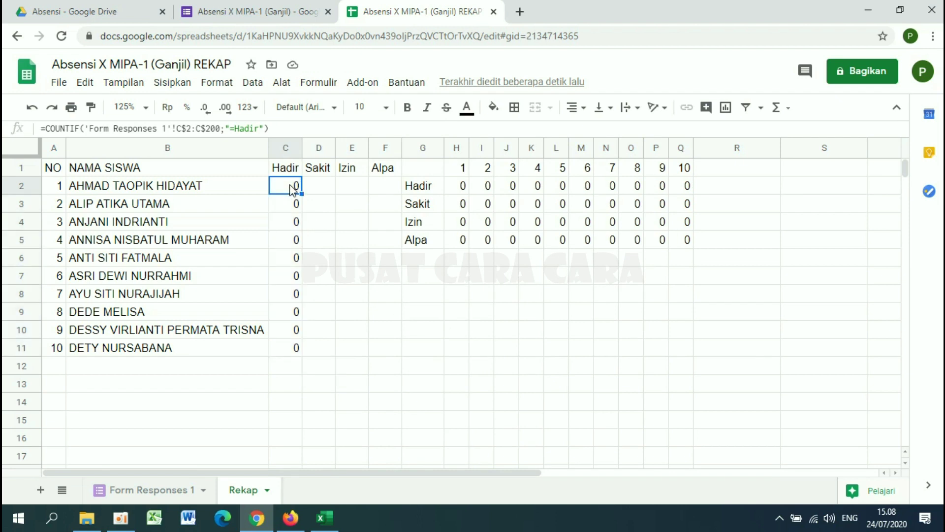
pyautogui.press('Down')
pyautogui.press('Down')
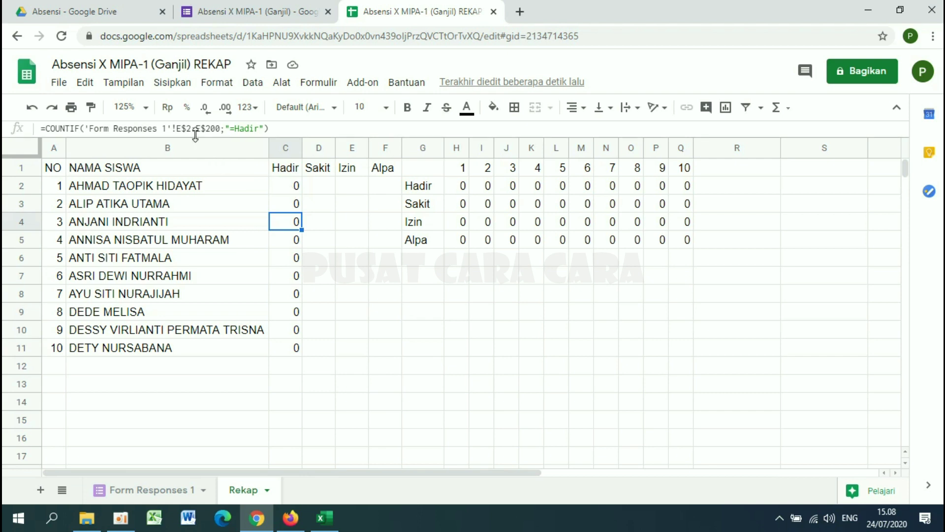
pyautogui.press('Down')
pyautogui.press('Down')
pyautogui.press('Down')
pyautogui.press('Down')
pyautogui.press('Down')
pyautogui.press('Down')
pyautogui.press('Up')
pyautogui.press('Up')
pyautogui.press('Up')
pyautogui.press('Up')
pyautogui.press('Up')
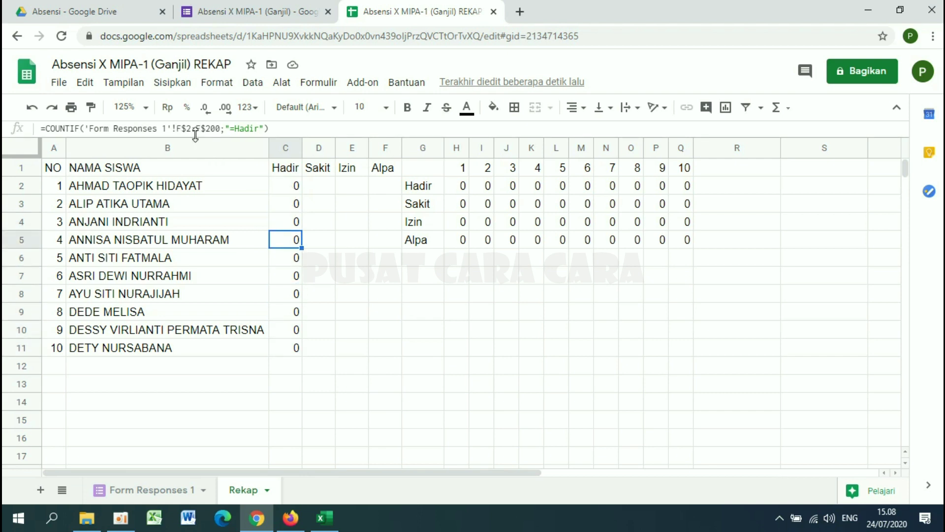
pyautogui.press('Up')
pyautogui.press('Up')
pyautogui.press('Up')
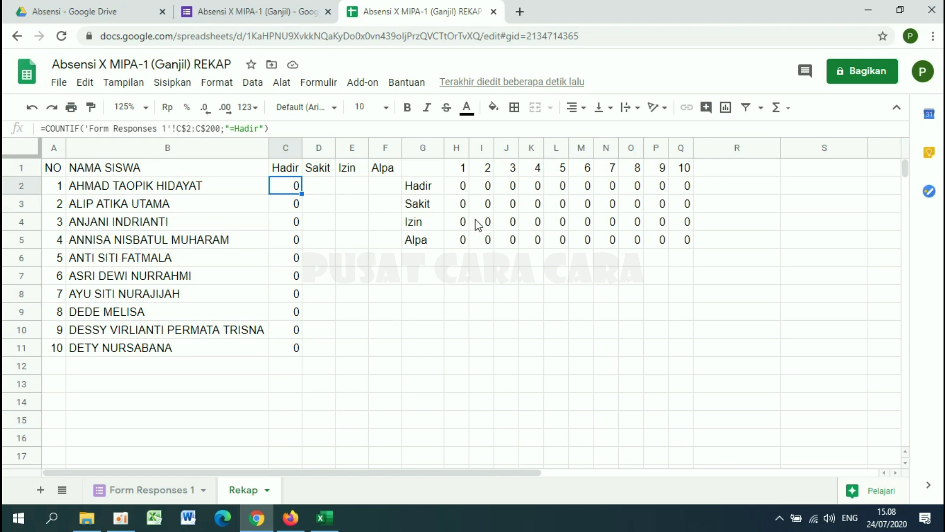
# Copy the Sakit row H3:Q3 and paste it transposed into the Sakit column from cell D2.
pyautogui.moveTo(461, 206); pyautogui.dragTo(660, 209)
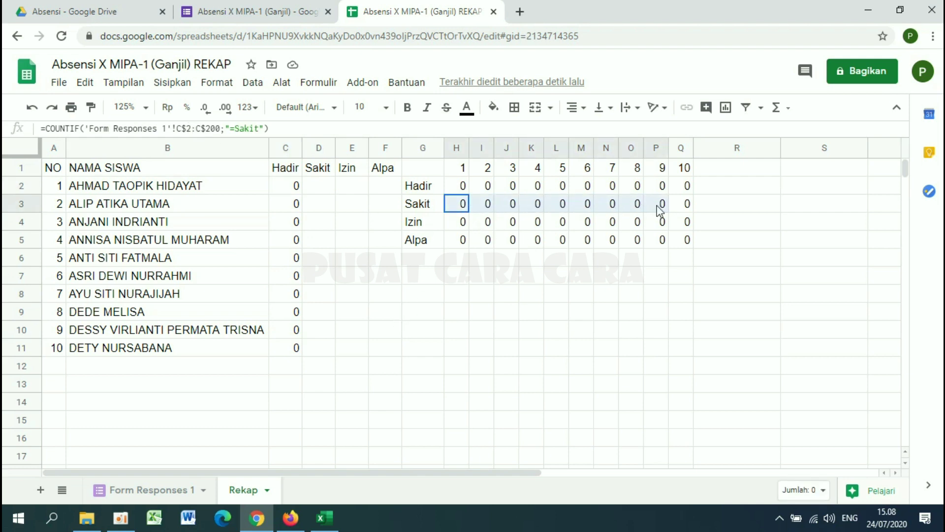
pyautogui.rightClick(613, 207)
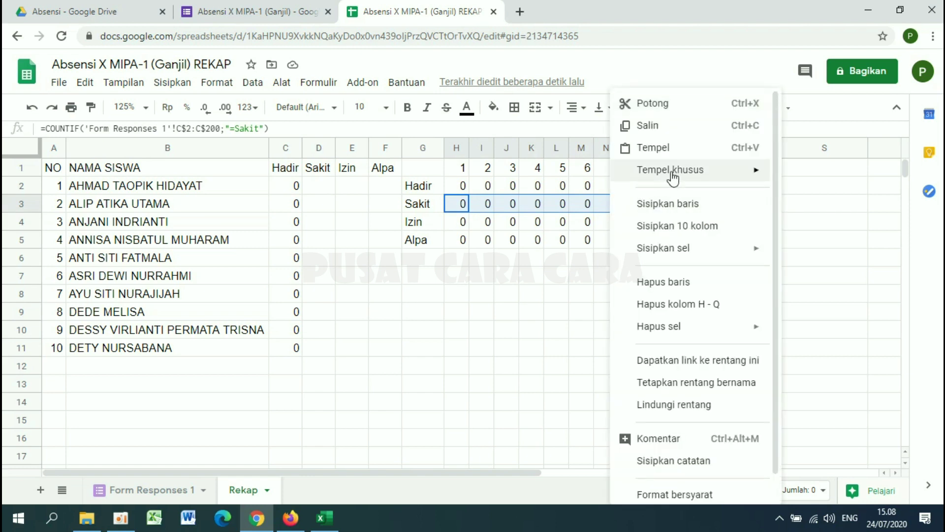
pyautogui.click(677, 127)
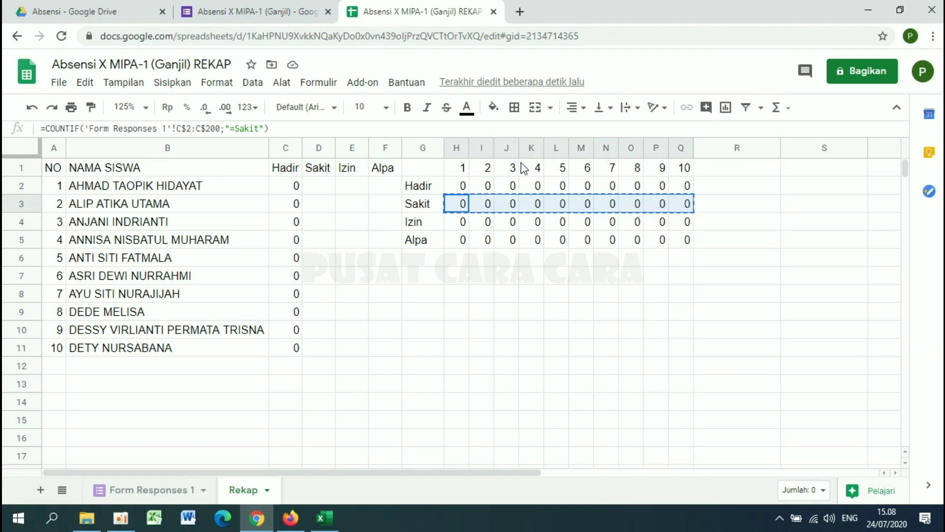
pyautogui.rightClick(316, 187)
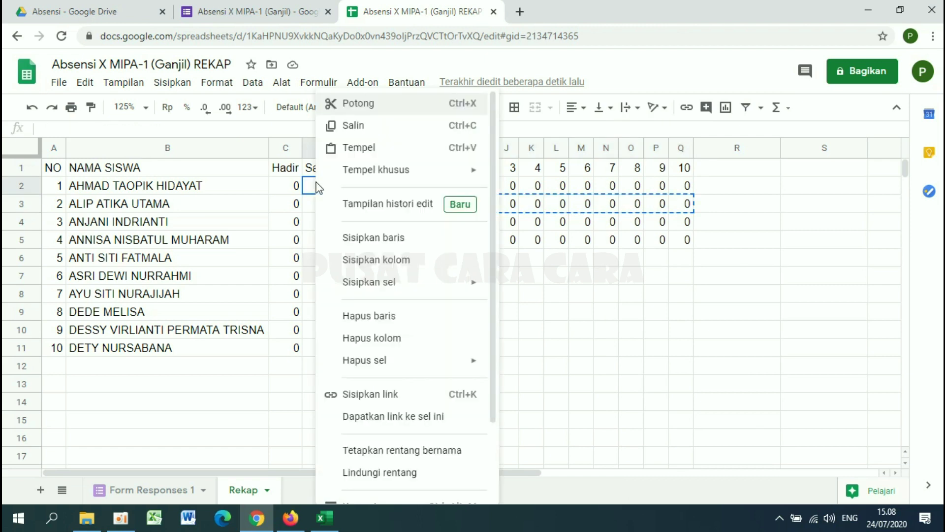
pyautogui.moveTo(382, 173)
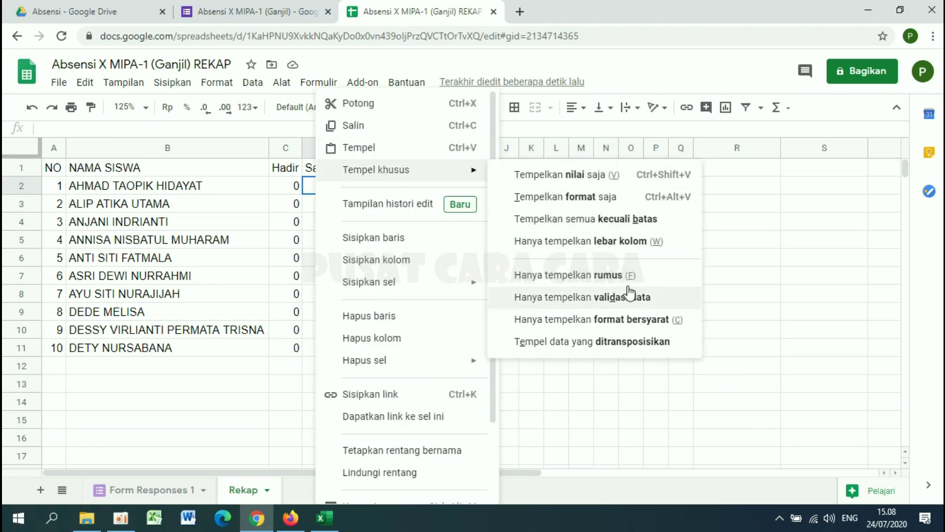
pyautogui.click(631, 343)
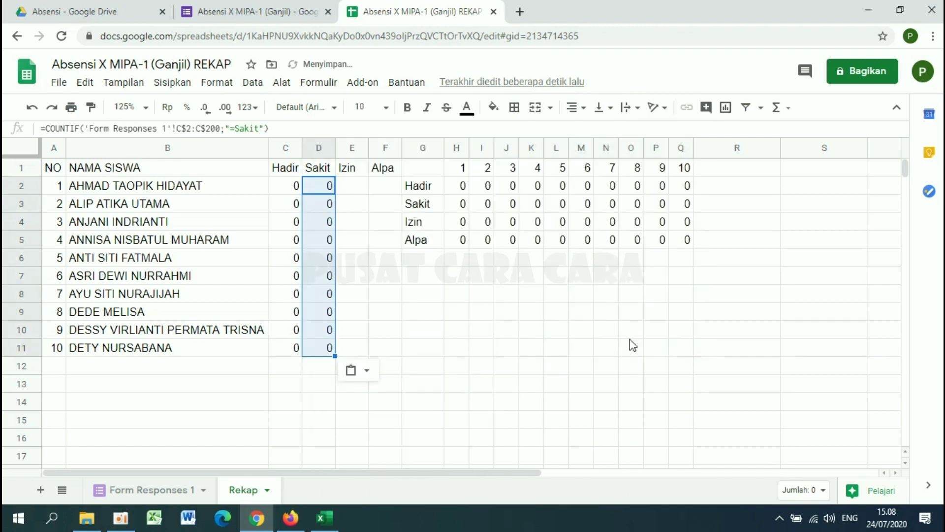
pyautogui.click(328, 222)
# Copy the Izin row H4:Q4, paste it transposed into the Izin column from E2, and check the formulas in E6:E8.
pyautogui.click(457, 222)
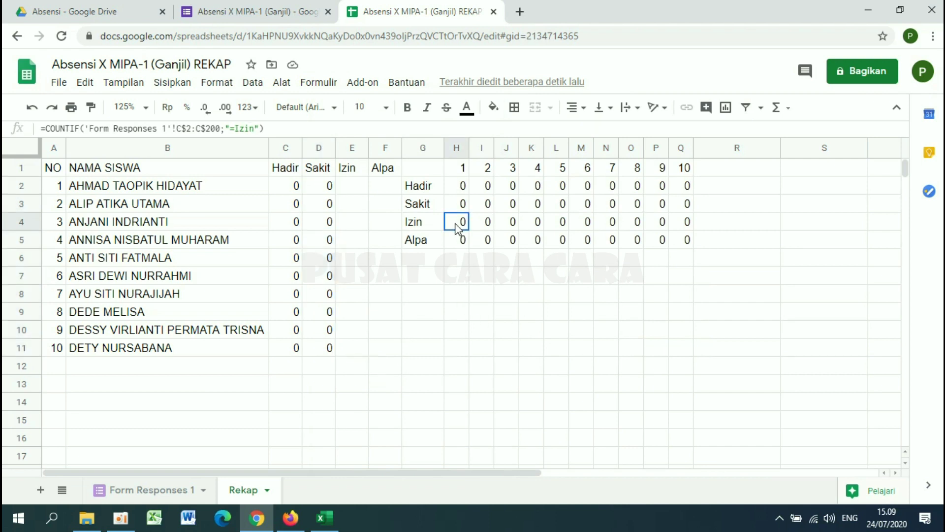
pyautogui.moveTo(457, 227); pyautogui.dragTo(681, 227)
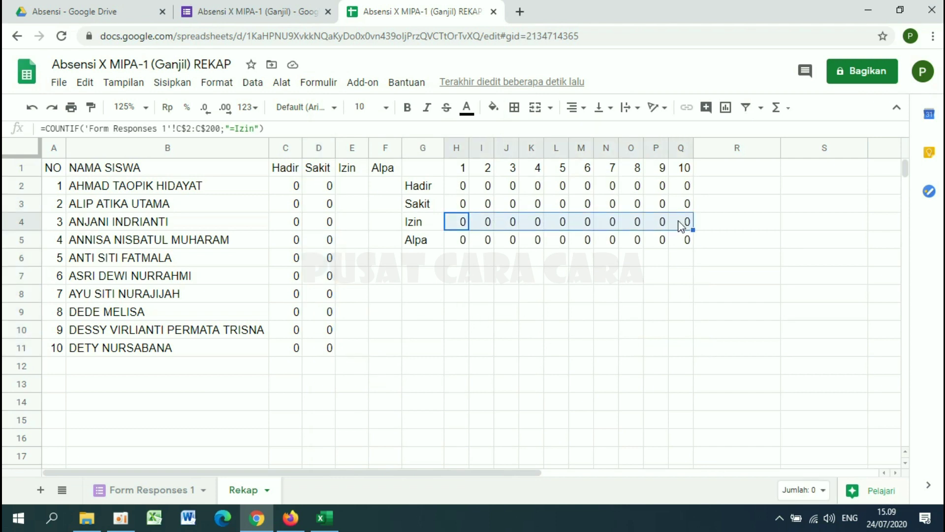
pyautogui.rightClick(601, 225)
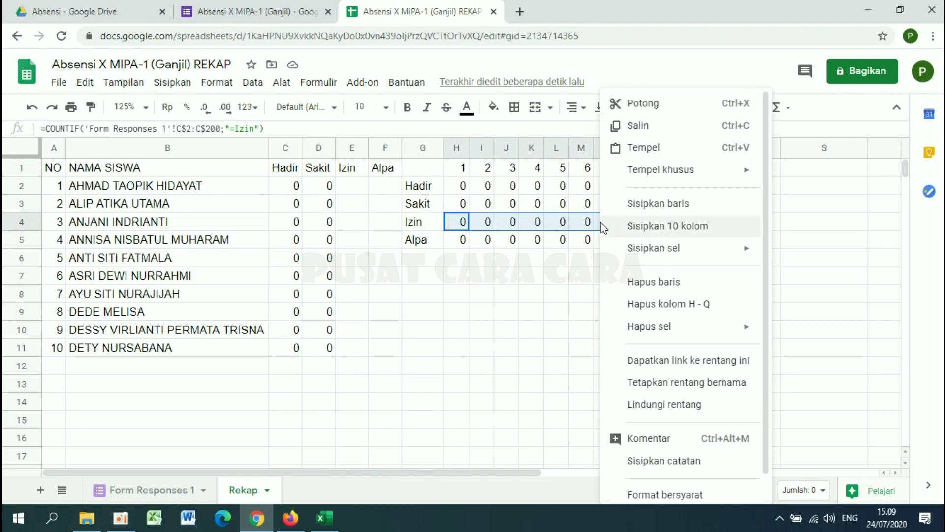
pyautogui.click(661, 129)
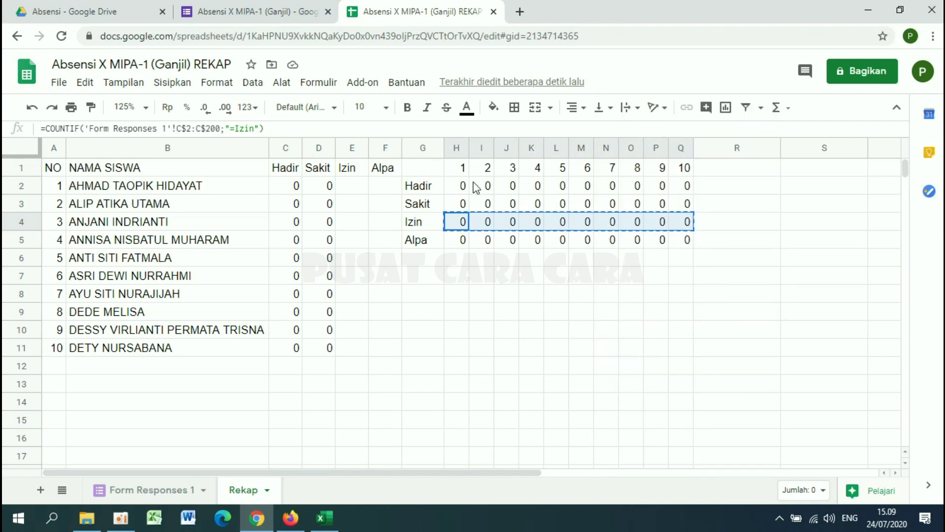
pyautogui.rightClick(352, 187)
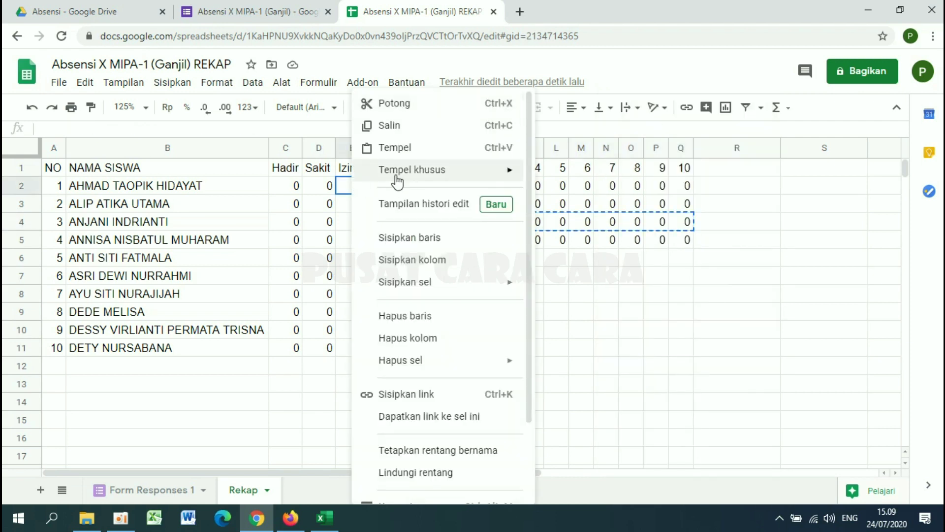
pyautogui.moveTo(438, 173)
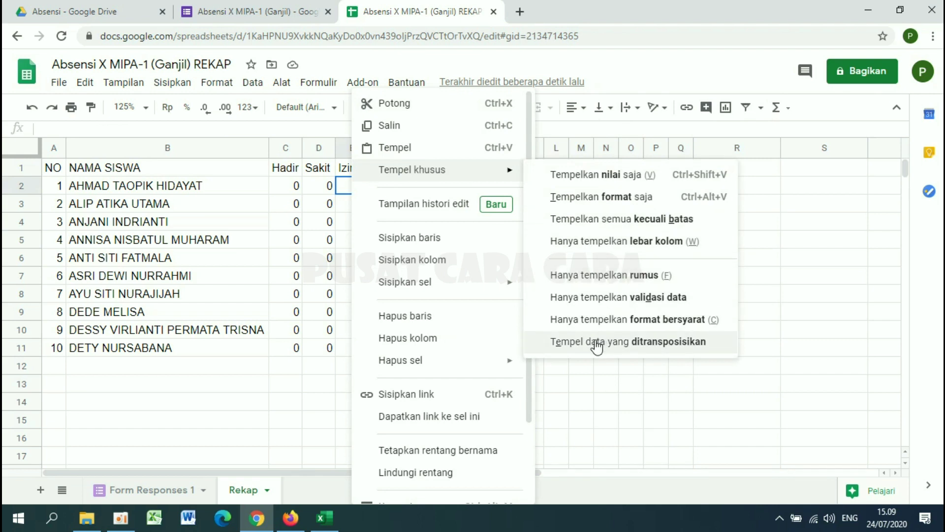
pyautogui.click(633, 342)
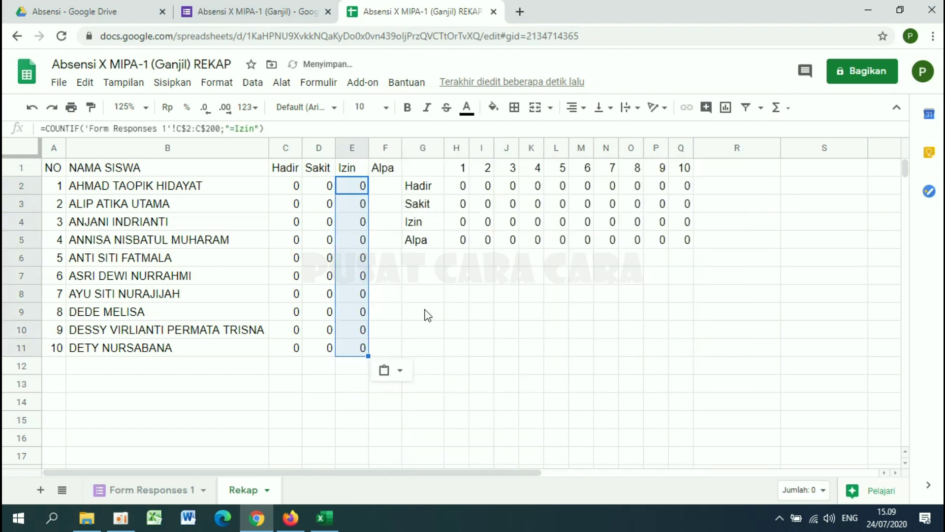
pyautogui.click(365, 258)
pyautogui.press('Down')
pyautogui.press('Down')
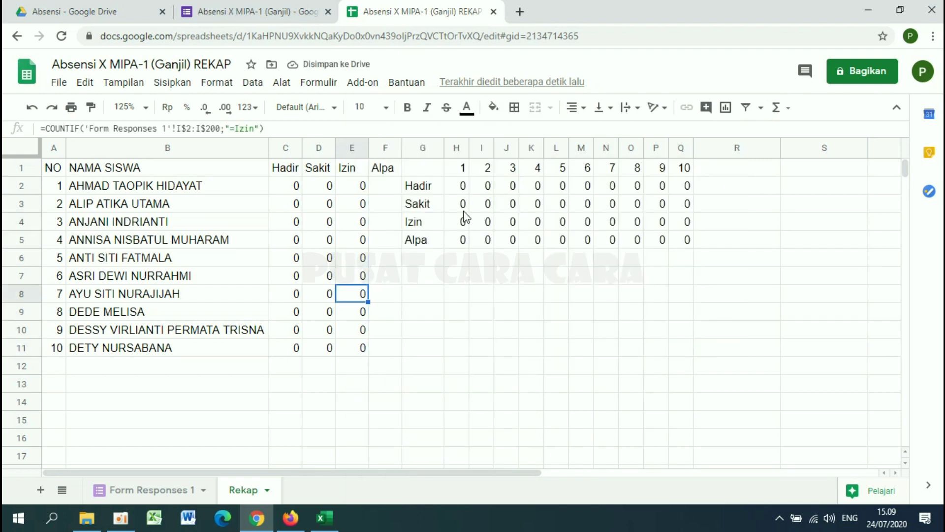
# Copy the Alpa row H5:Q5 and paste it transposed into the Alpa column from cell F2.
pyautogui.click(463, 241)
pyautogui.moveTo(464, 242); pyautogui.dragTo(686, 242)
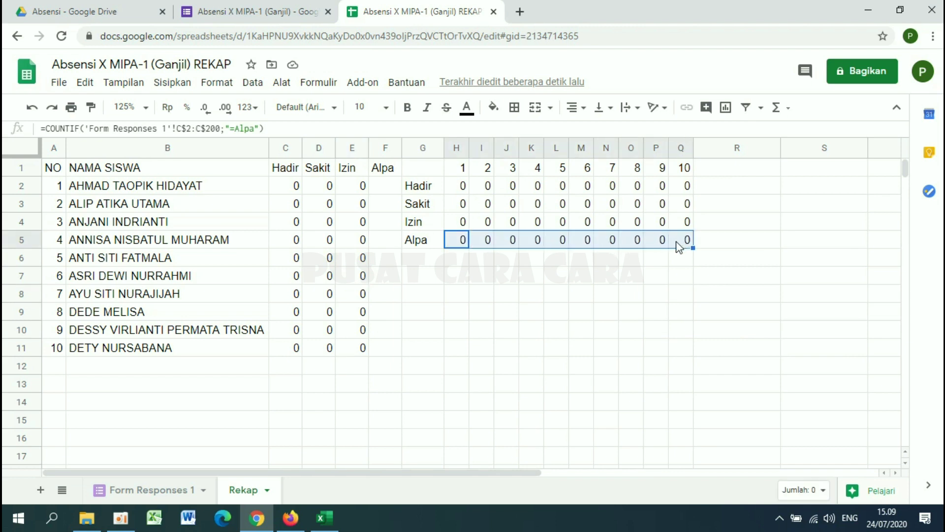
pyautogui.rightClick(584, 247)
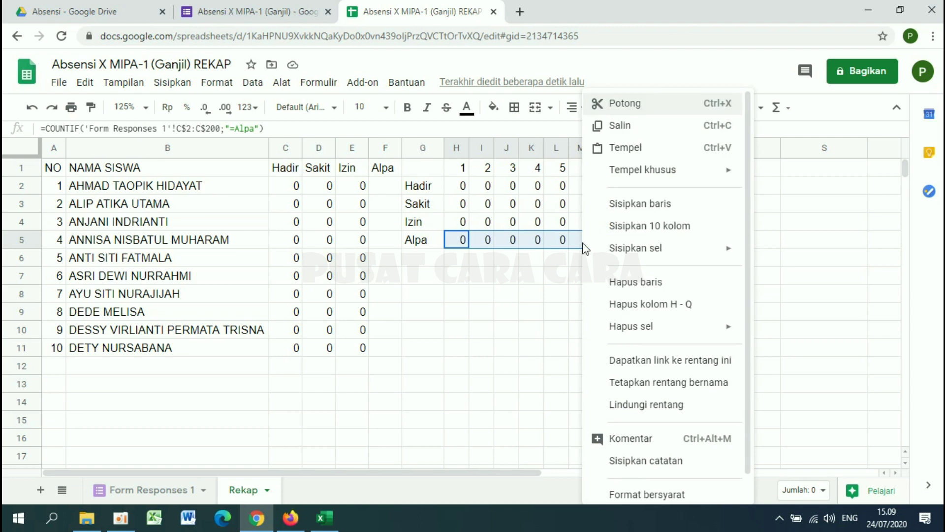
pyautogui.click(617, 127)
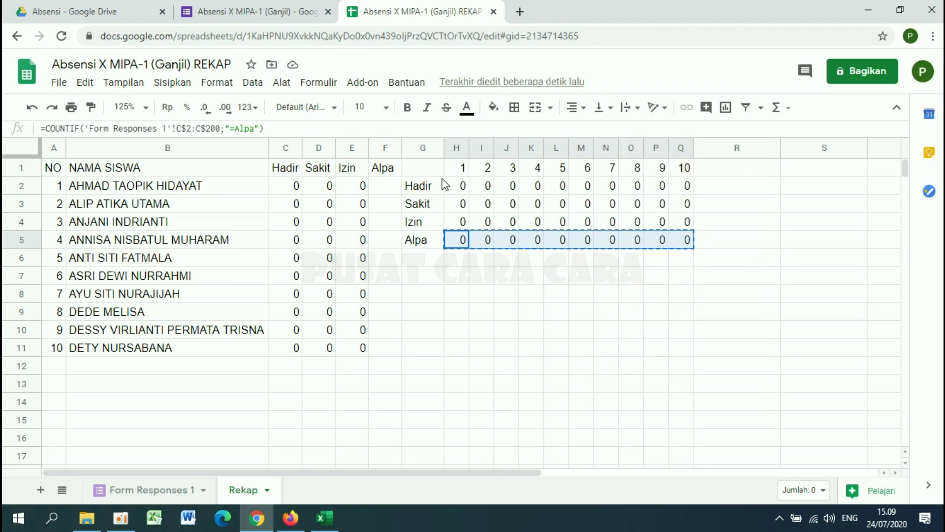
pyautogui.click(382, 187)
pyautogui.rightClick(383, 187)
pyautogui.moveTo(449, 180)
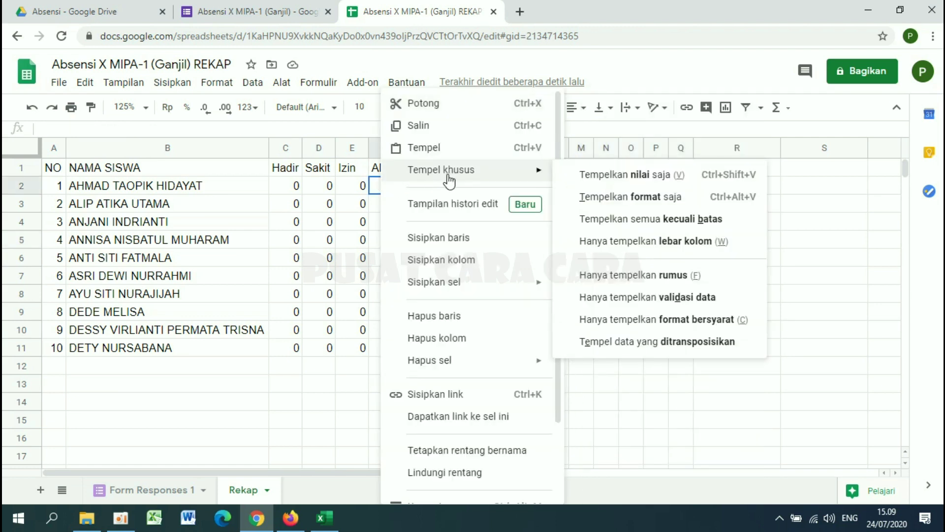
pyautogui.click(750, 344)
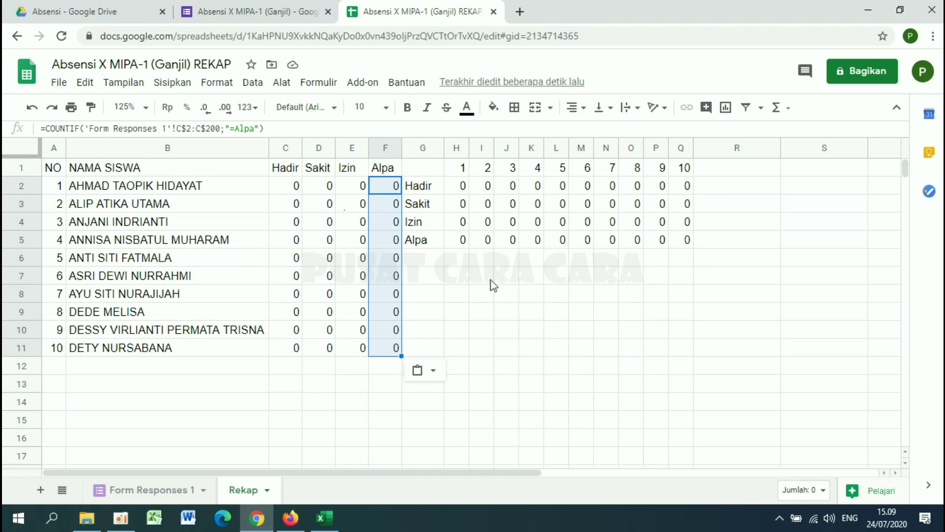
# Clear the helper table in G1:Q5 of the Rekap sheet and close the spreadsheet to return to the form.
pyautogui.click(507, 294)
pyautogui.moveTo(421, 164); pyautogui.dragTo(680, 250)
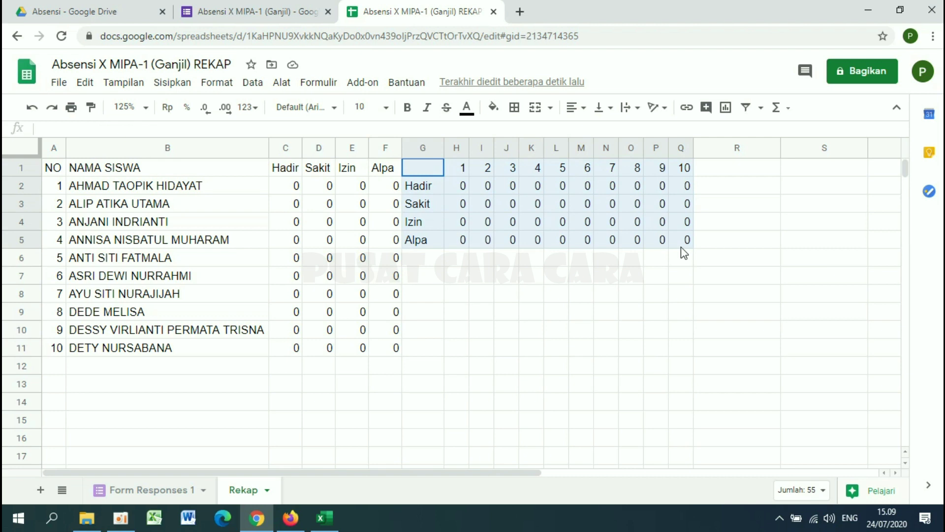
pyautogui.click(586, 280)
pyautogui.moveTo(433, 173); pyautogui.dragTo(692, 244)
pyautogui.press('Delete')
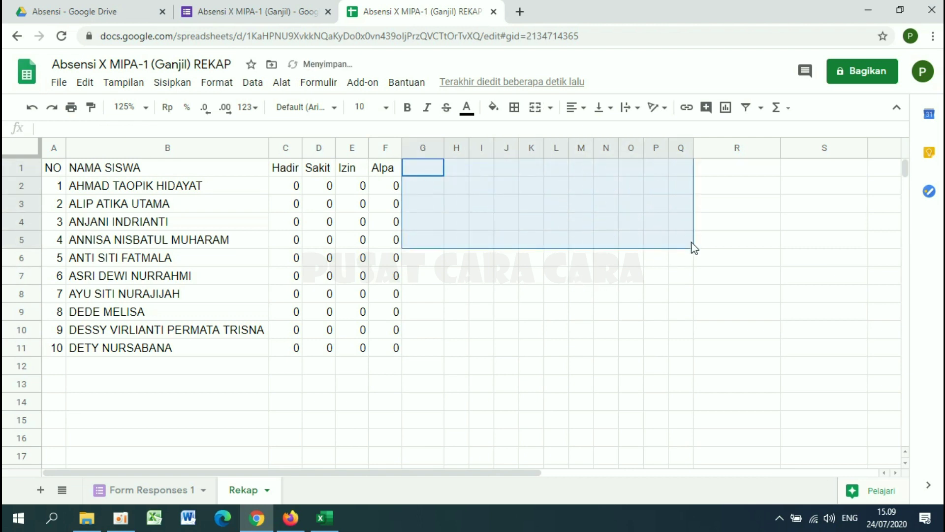
pyautogui.click(429, 171)
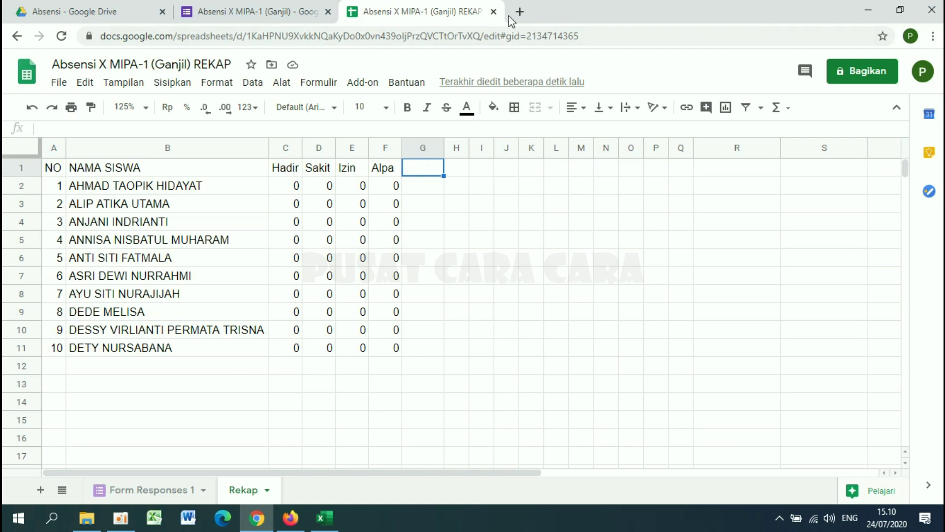
pyautogui.click(494, 12)
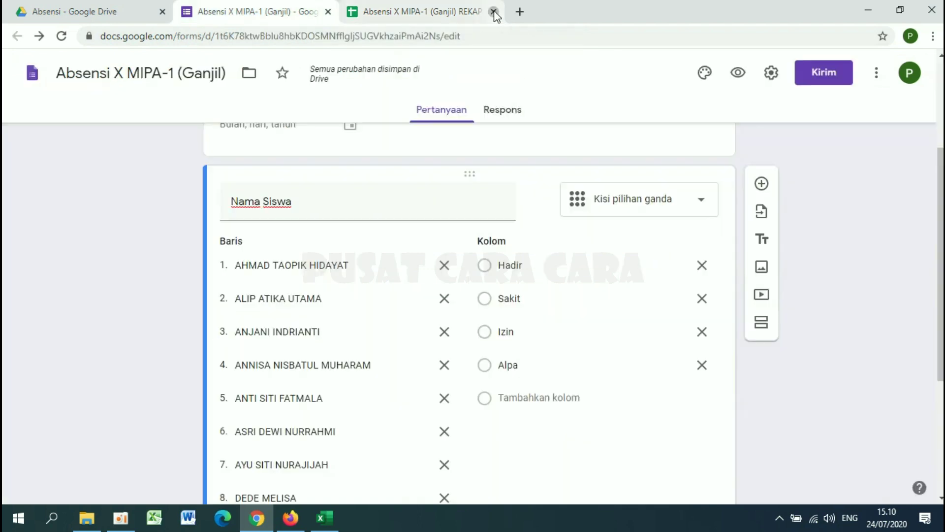
# Preview the attendance form, look through its date question and student grid, and close the preview.
pyautogui.scroll(4, 798, 413)
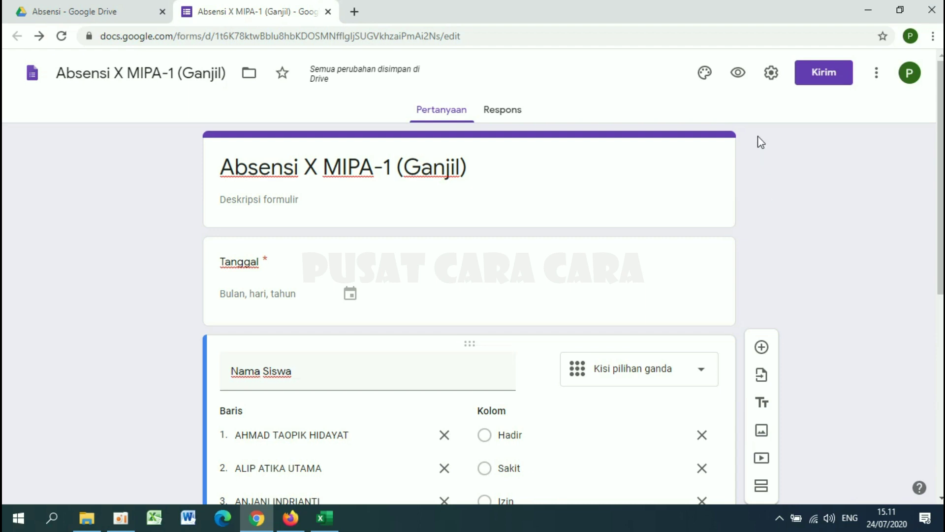
pyautogui.click(741, 74)
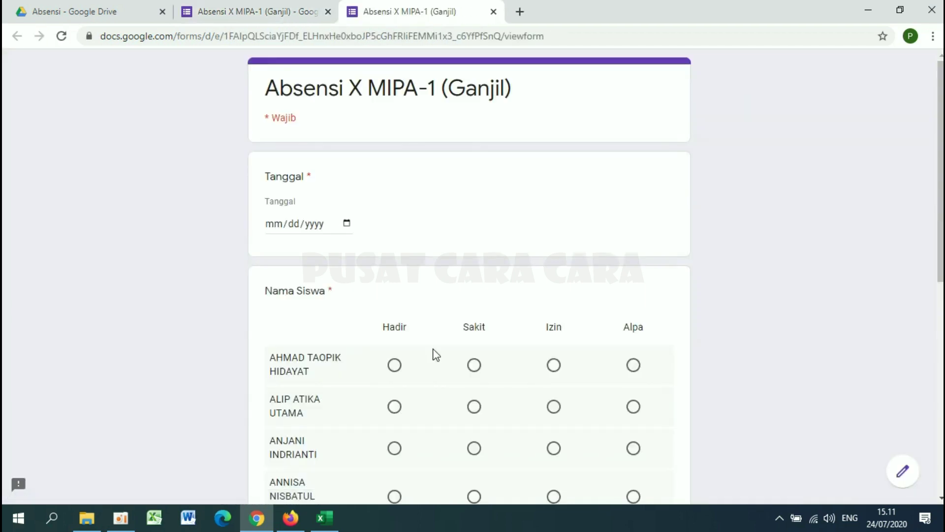
pyautogui.scroll(-2, 434, 355)
pyautogui.scroll(2, 434, 354)
pyautogui.click(494, 11)
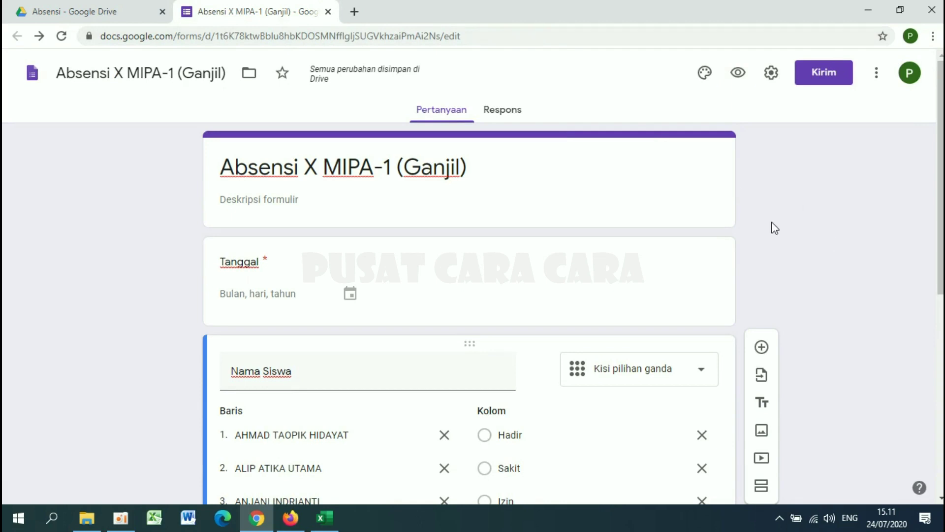
# Generate a shortened share link for the form and copy it.
pyautogui.click(830, 78)
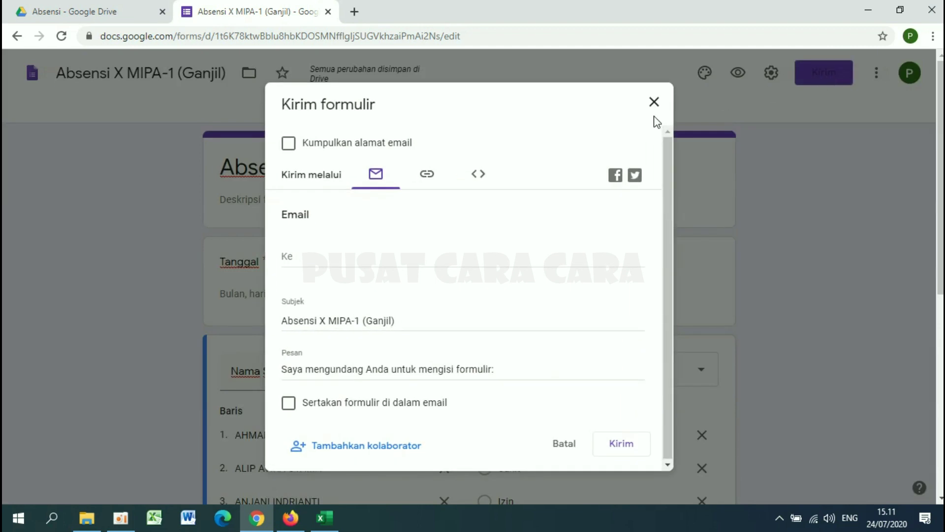
pyautogui.click(425, 180)
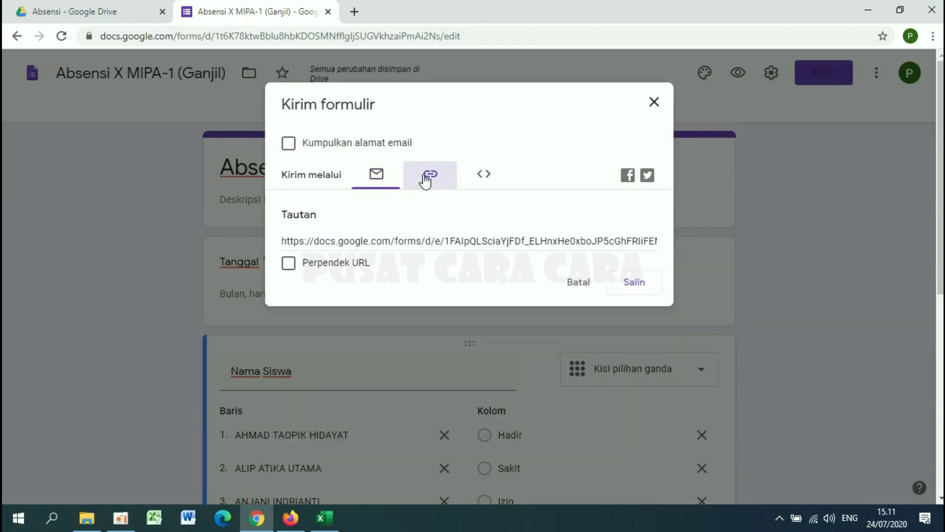
pyautogui.click(292, 266)
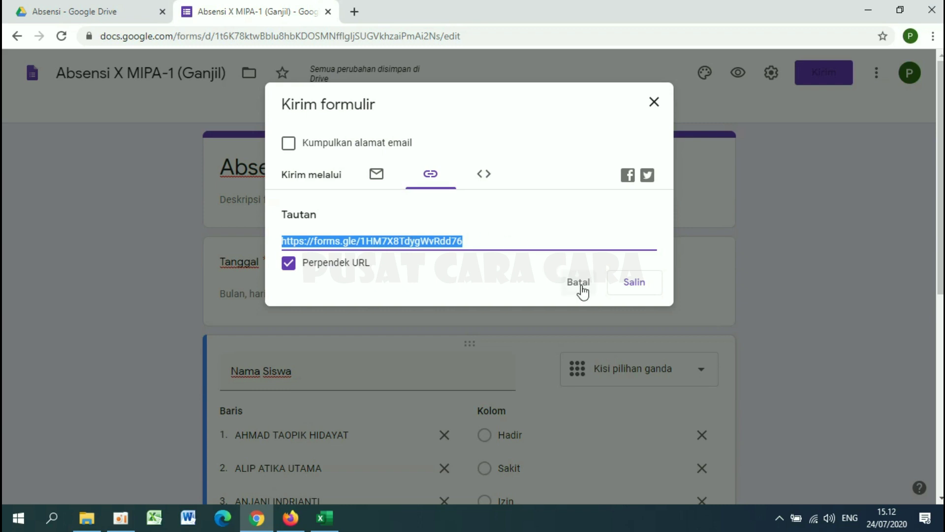
pyautogui.click(632, 286)
# Open bitly.com in a new browser tab and log in to the account.
pyautogui.click(355, 12)
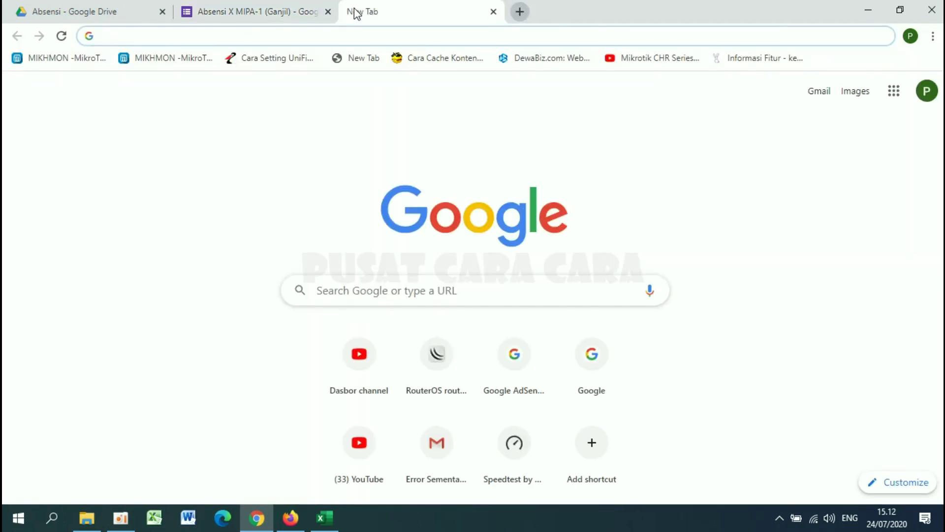
pyautogui.write('bitl')
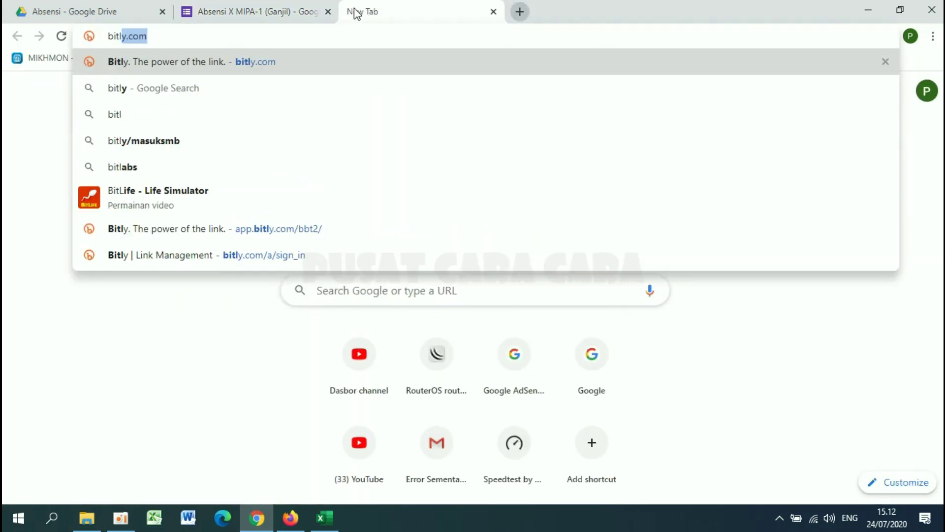
pyautogui.press('Return')
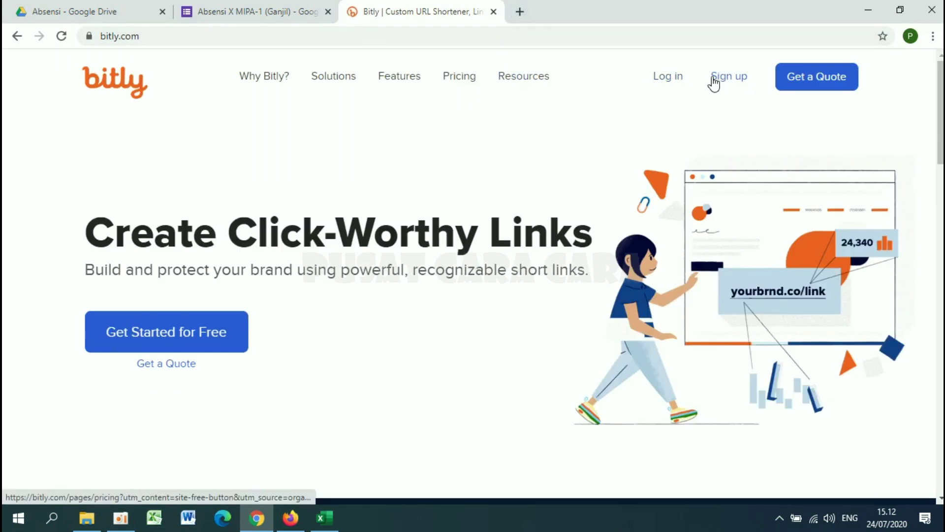
pyautogui.click(666, 79)
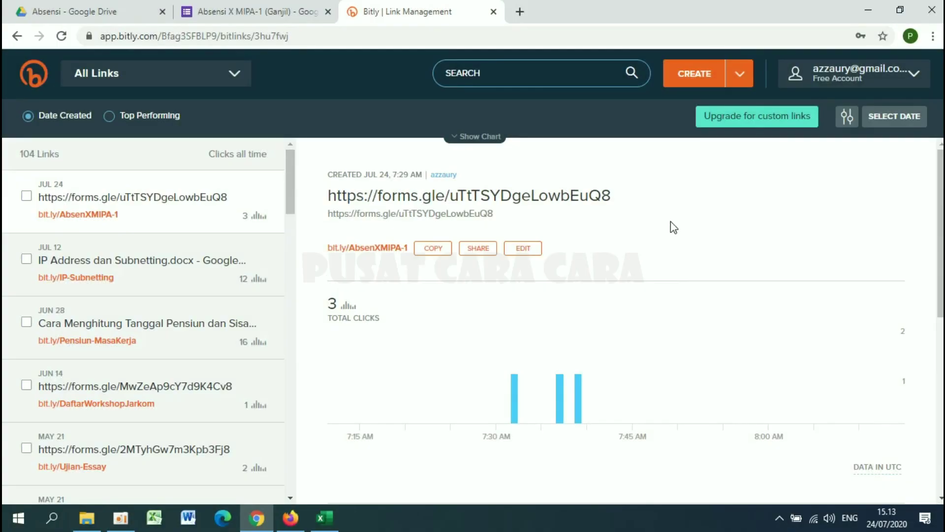
# Create a new Bitly link from the copied Google Forms address.
pyautogui.click(702, 73)
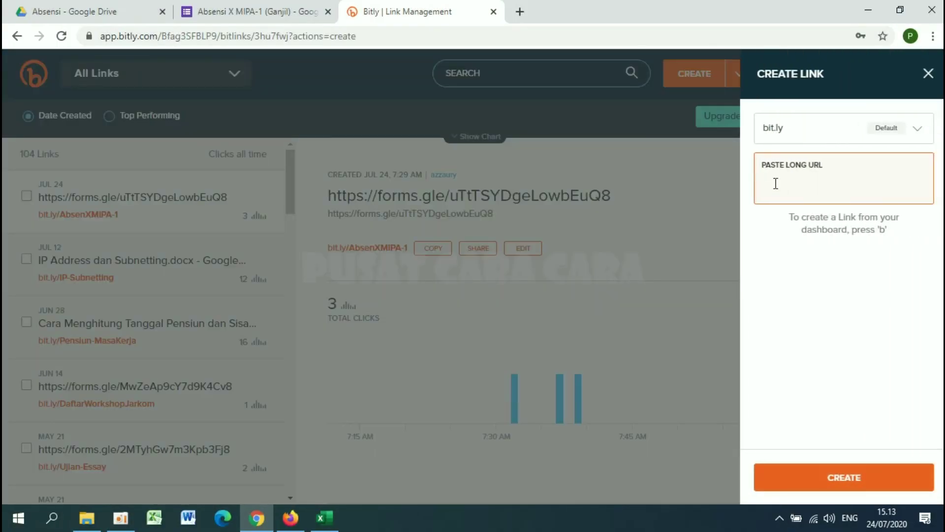
pyautogui.rightClick(776, 183)
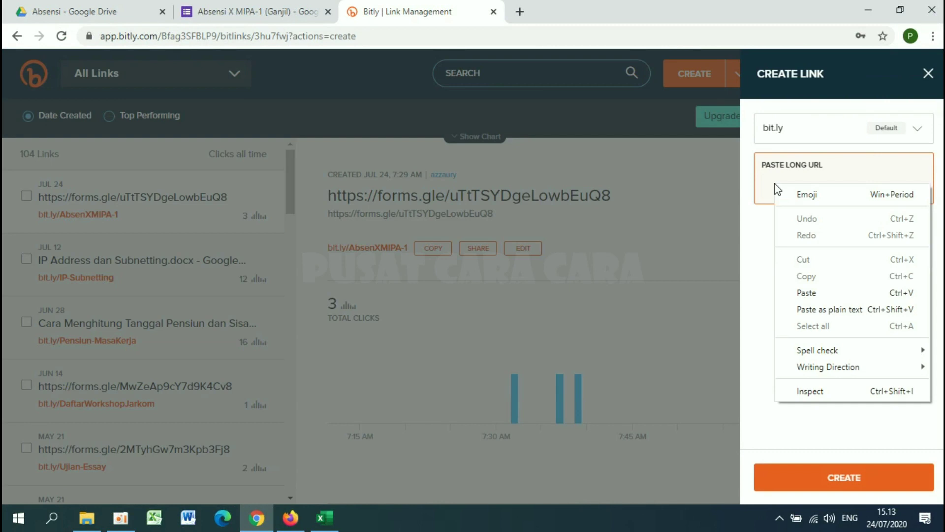
pyautogui.click(814, 292)
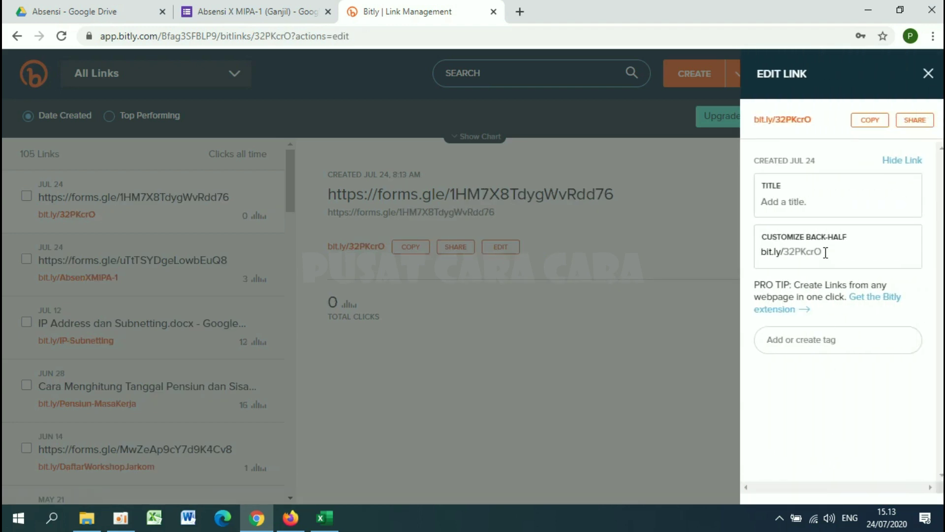
# Customize the new link's back-half as Absen-XMIPA1-Ganjil, save it and close the link editor.
pyautogui.moveTo(826, 252); pyautogui.dragTo(782, 256)
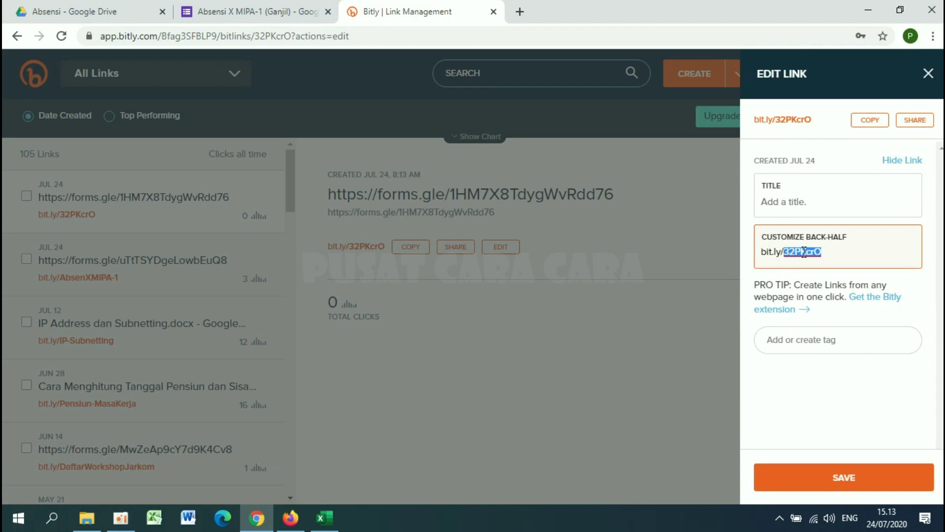
pyautogui.click(827, 251)
pyautogui.moveTo(825, 251); pyautogui.dragTo(782, 255)
pyautogui.press('BackSpace')
pyautogui.write('Absen-XMIPA1-Ganjil')
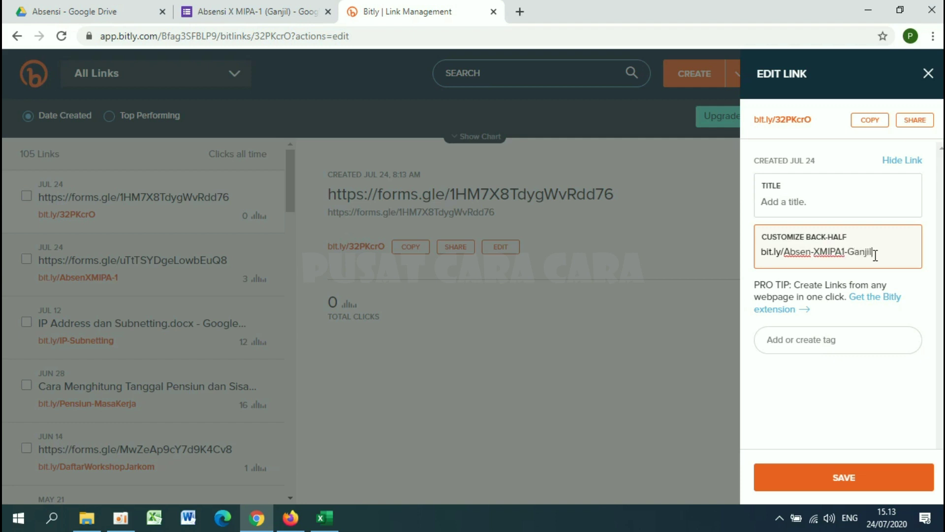
pyautogui.click(847, 479)
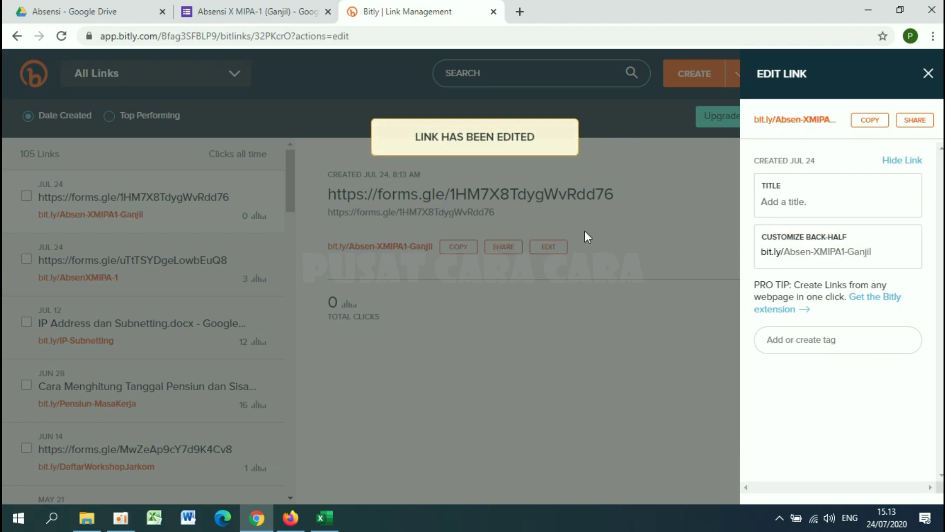
pyautogui.click(630, 339)
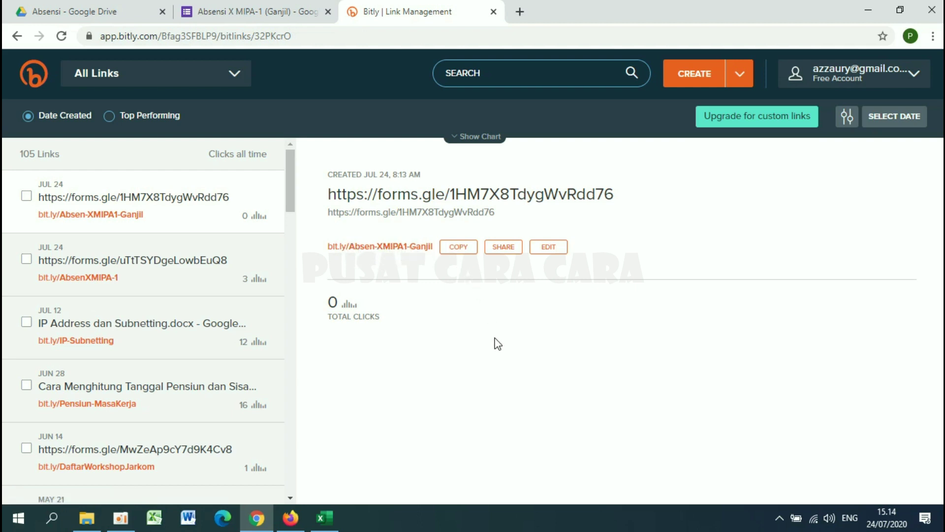
# Copy the short link bit.ly/Absen-XMIPA1-Ganjil and load it in a new browser tab.
pyautogui.click(457, 250)
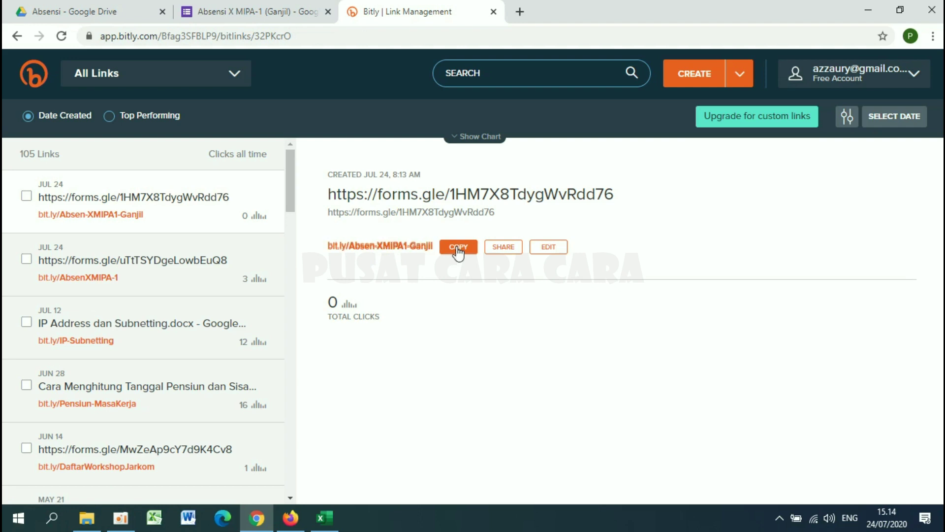
pyautogui.click(521, 10)
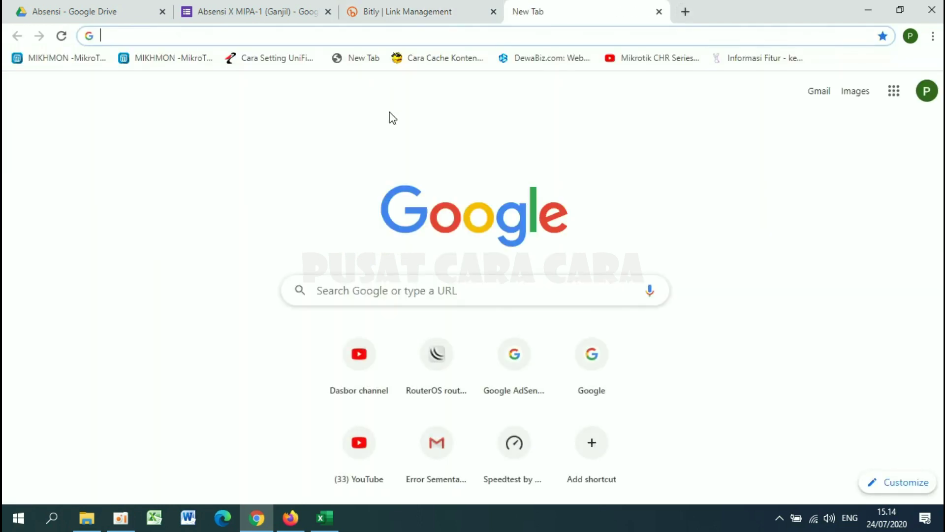
pyautogui.hotkey('ctrl', 'v')
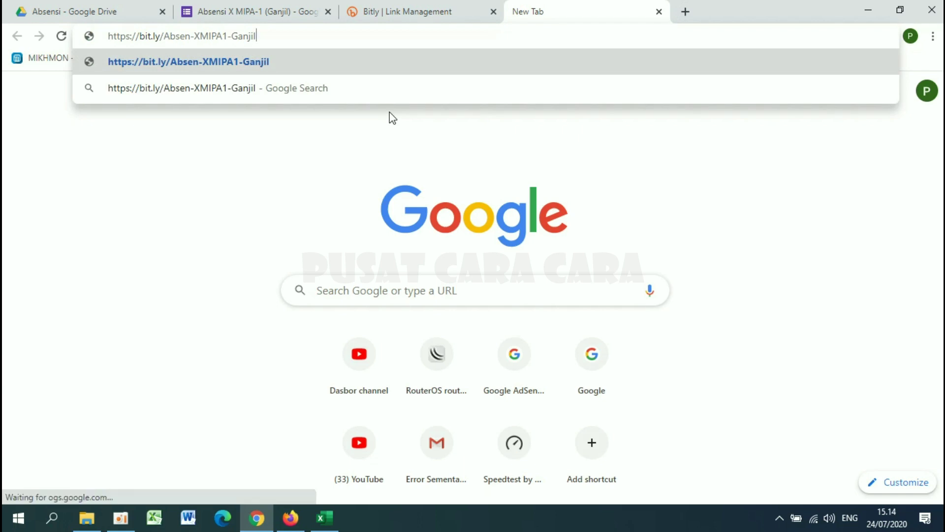
pyautogui.press('Return')
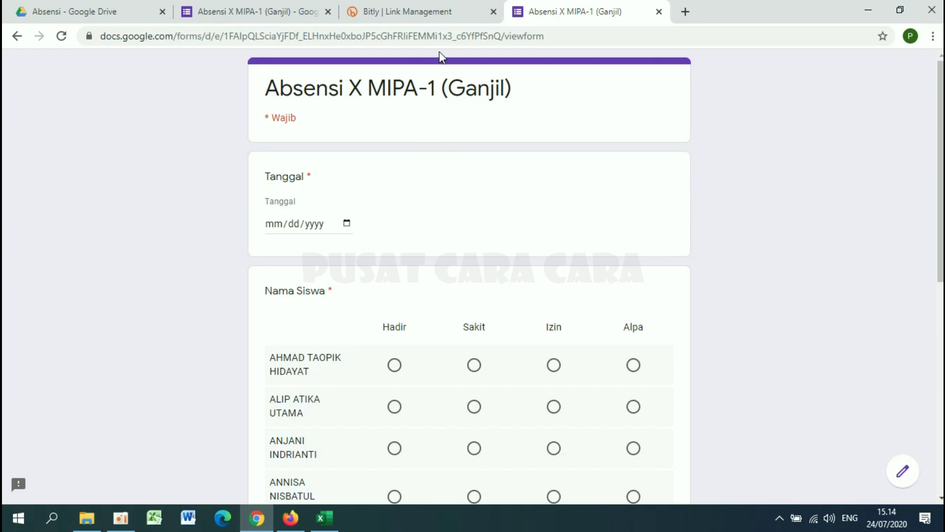
# Set Tanggal to 07/24/2020, mark all ten students as Hadir, submit the response and close the form page.
pyautogui.click(348, 224)
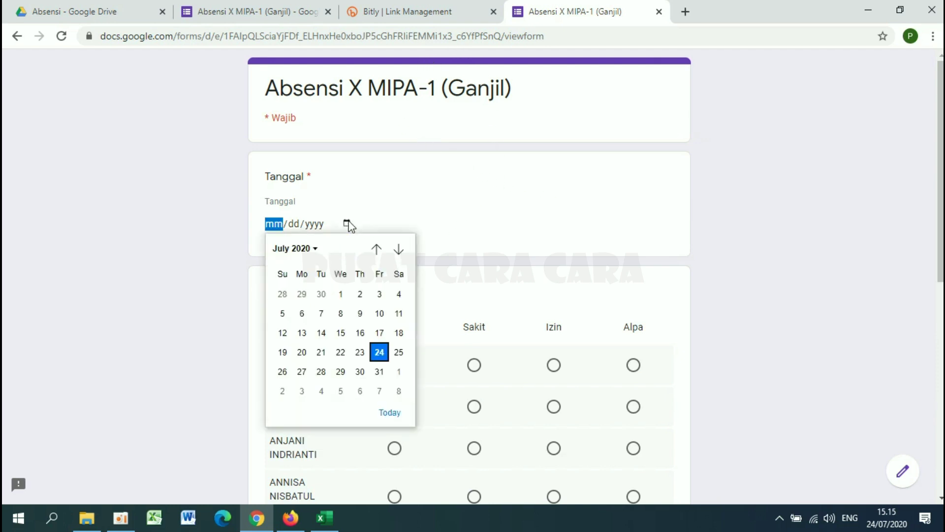
pyautogui.click(378, 352)
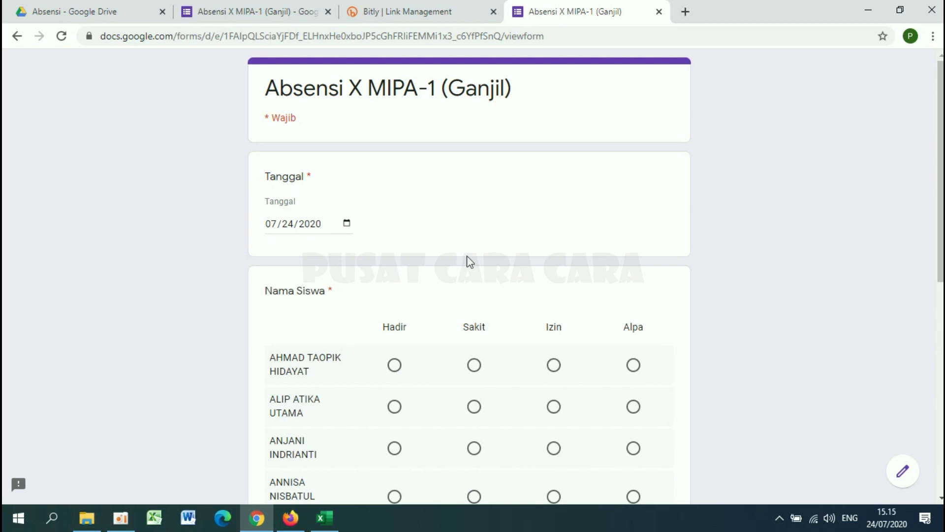
pyautogui.scroll(-3, 470, 261)
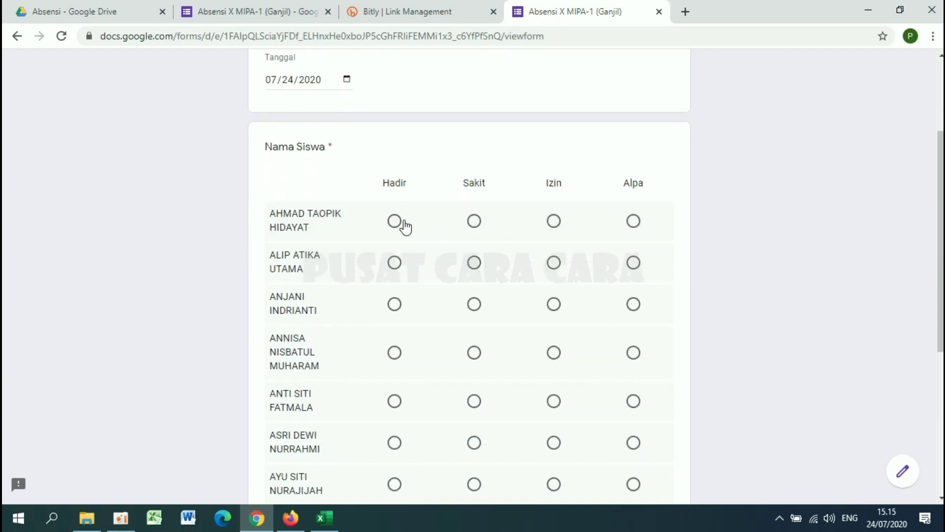
pyautogui.click(394, 223)
pyautogui.click(394, 266)
pyautogui.scroll(-2, 396, 266)
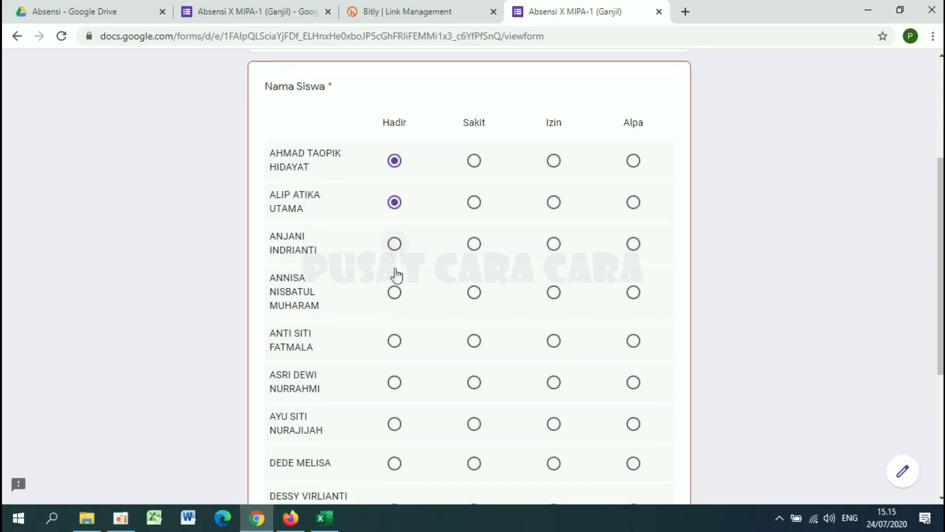
pyautogui.click(395, 229)
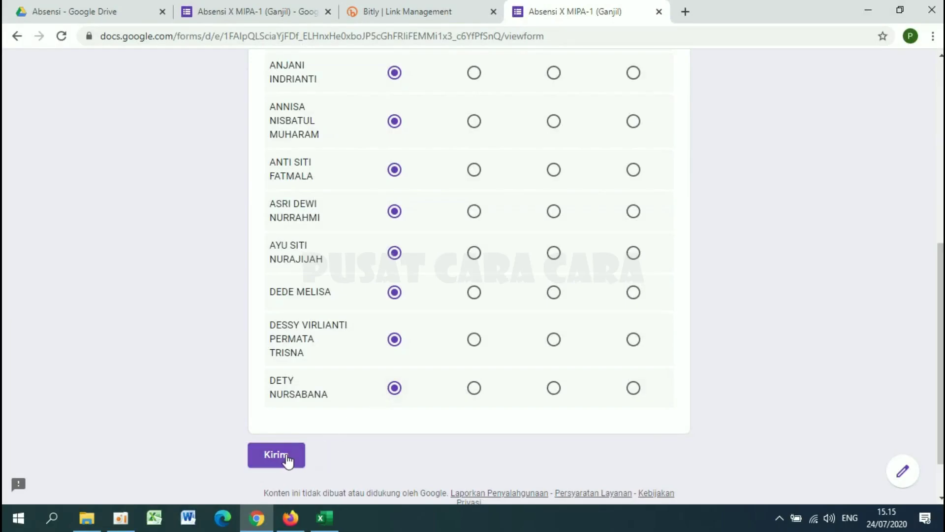
pyautogui.click(281, 454)
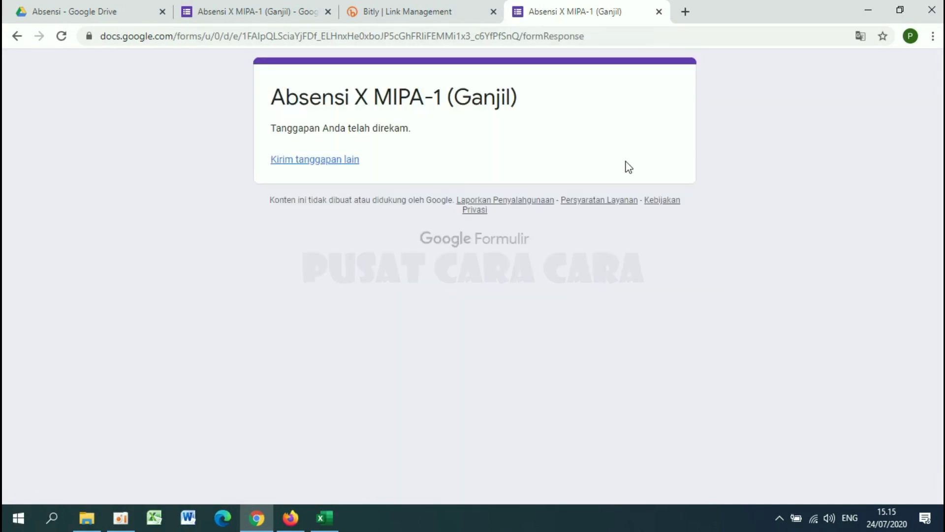
pyautogui.click(658, 12)
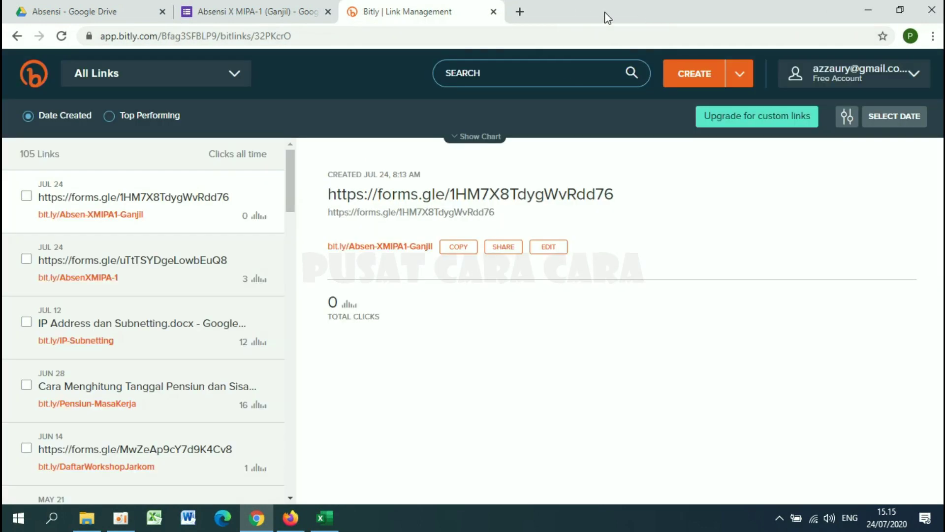
# Load bit.ly/Absen-XMIPA1-Ganjil in a new browser tab and set the form's Tanggal to 07/27/2020.
pyautogui.click(520, 11)
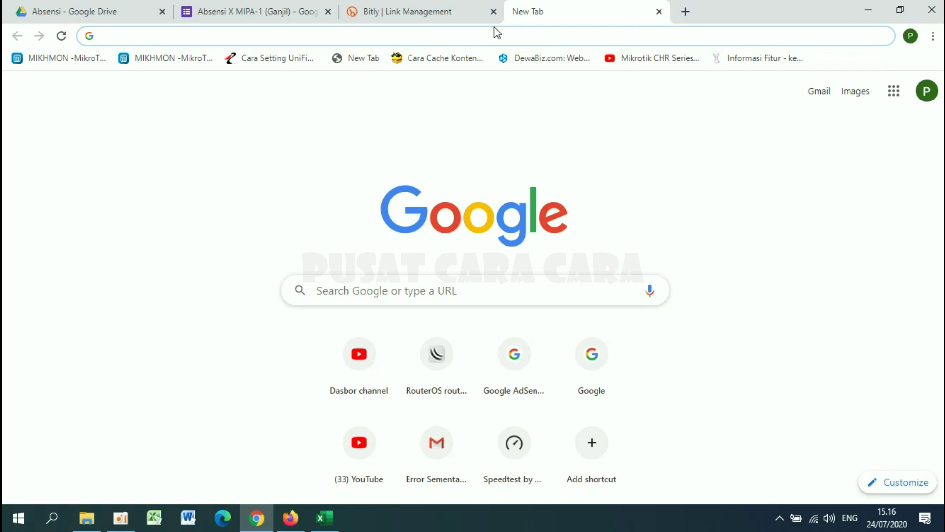
pyautogui.write('https://bit.ly/Absen-XMIPA1-Ganjil')
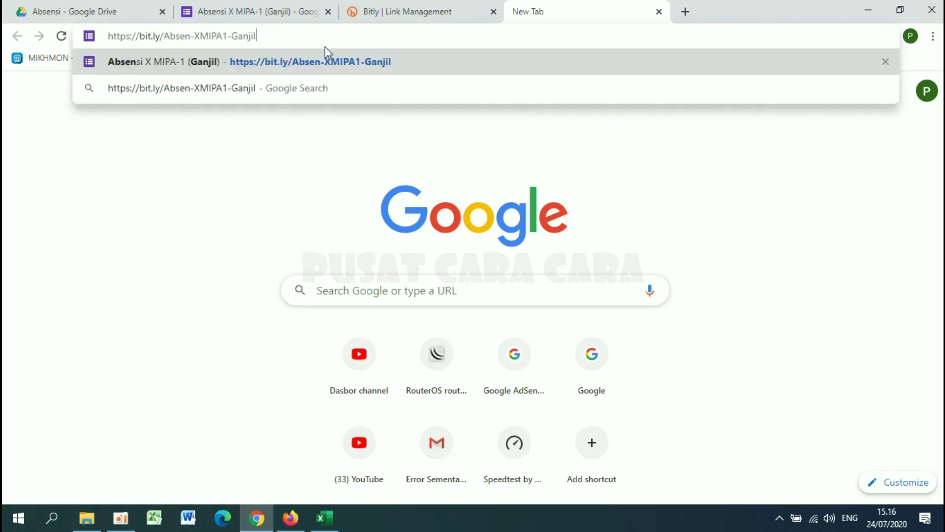
pyautogui.press('Return')
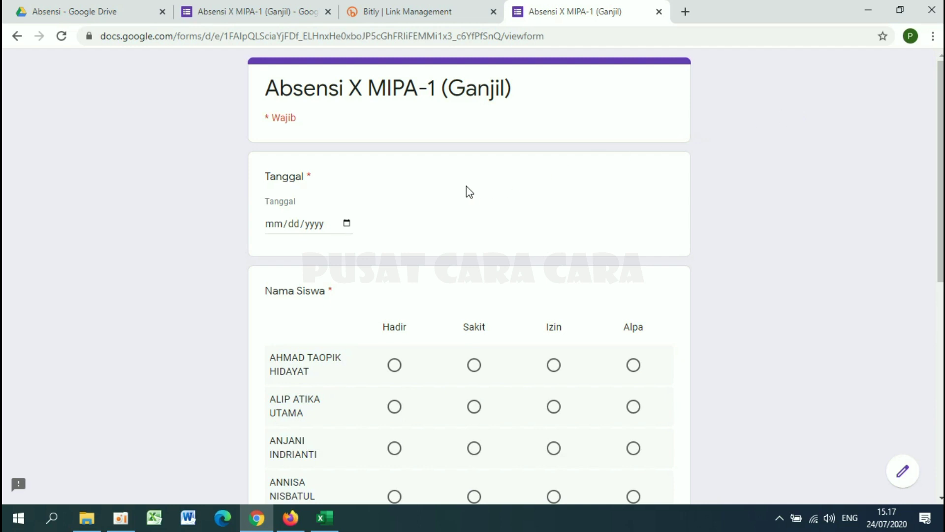
pyautogui.scroll(-1, 469, 192)
pyautogui.scroll(1, 469, 192)
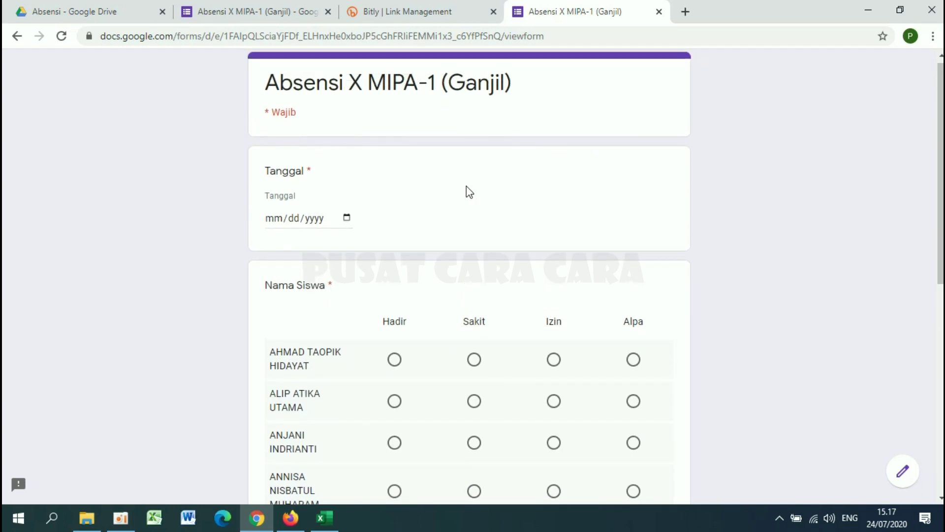
pyautogui.scroll(-7, 389, 352)
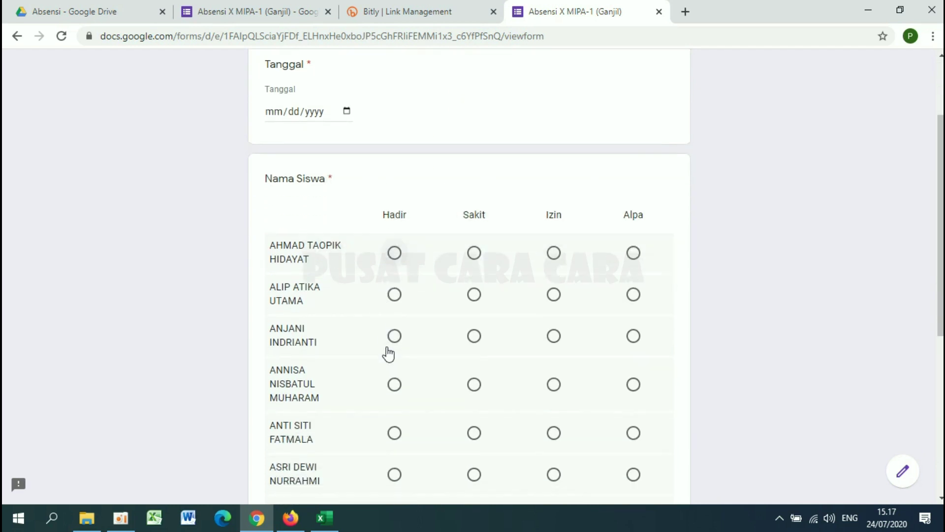
pyautogui.scroll(7, 386, 347)
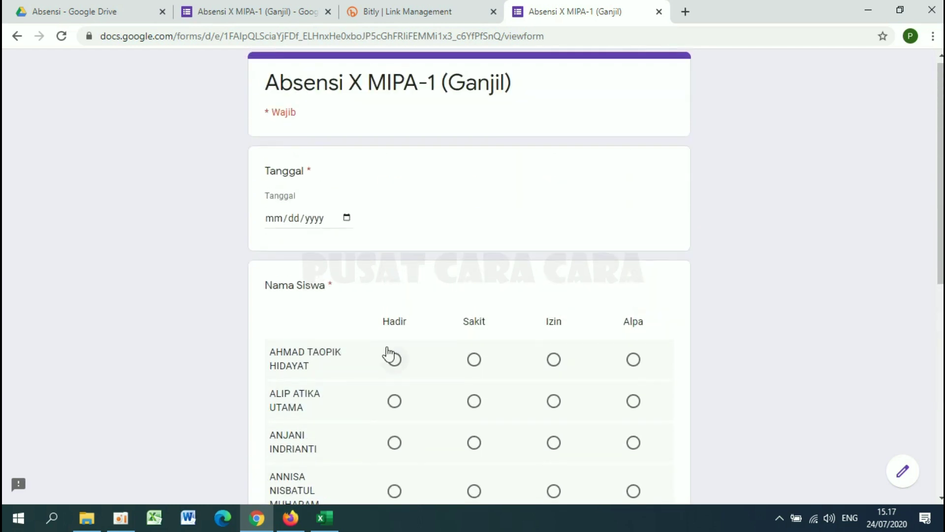
pyautogui.click(347, 219)
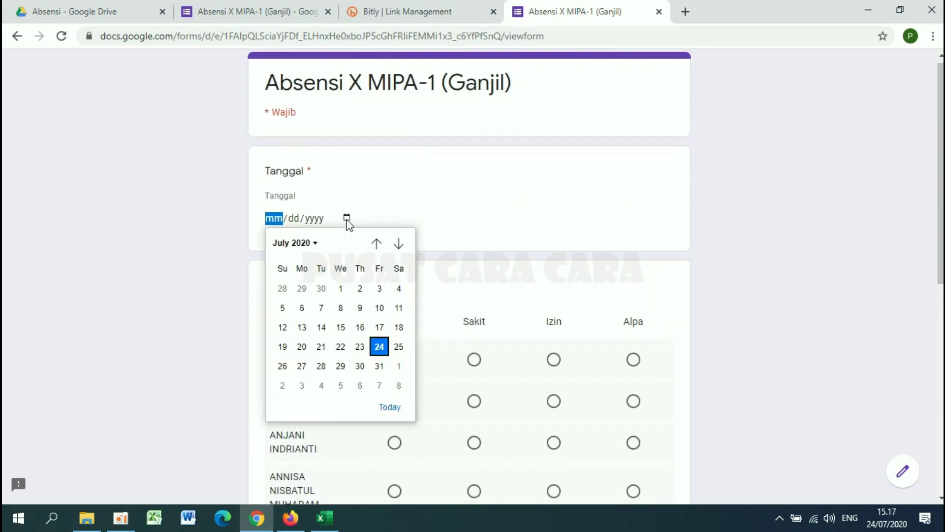
pyautogui.click(302, 369)
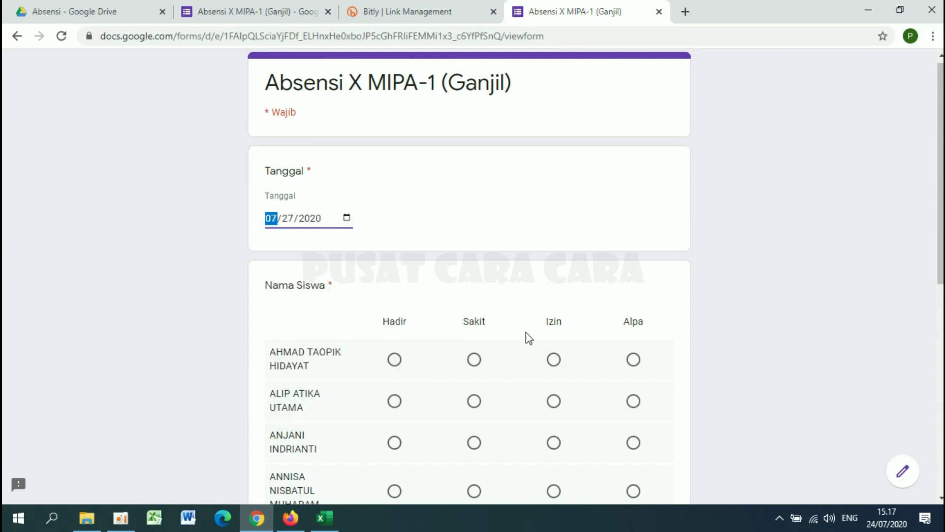
# Mark the fourth student as Sakit, the fifth as Izin and all others as Hadir, submit the response and close the form page.
pyautogui.click(394, 360)
pyautogui.scroll(-3, 393, 369)
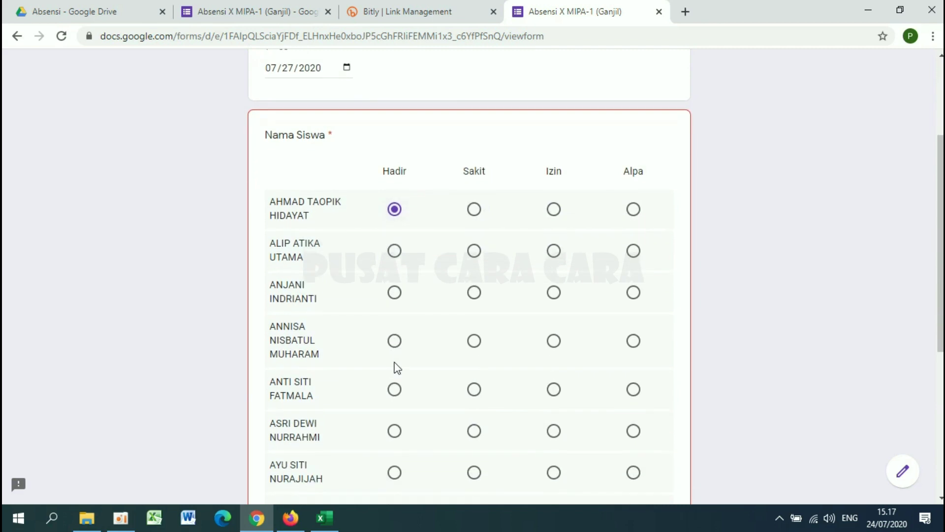
pyautogui.scroll(-1, 495, 197)
pyautogui.click(395, 228)
pyautogui.click(394, 187)
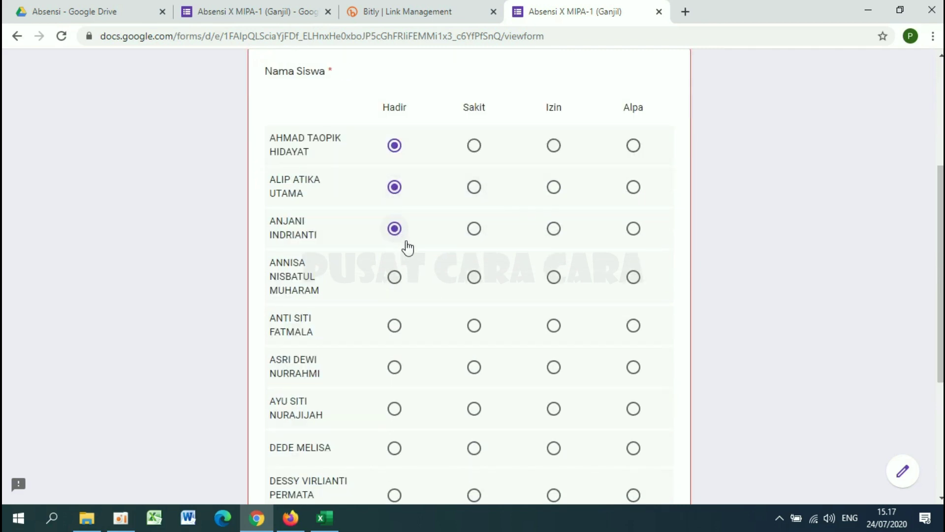
pyautogui.click(554, 326)
pyautogui.click(394, 368)
pyautogui.scroll(-1, 392, 369)
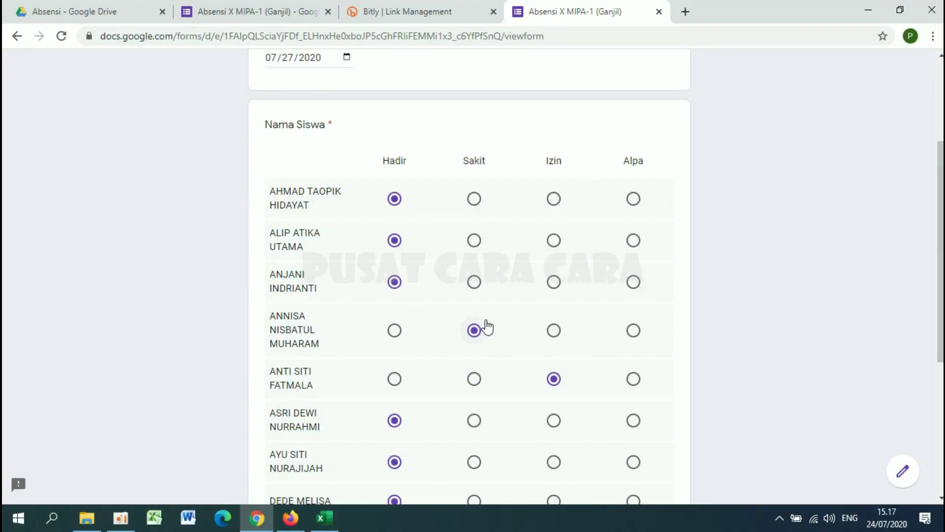
pyautogui.scroll(-5, 488, 326)
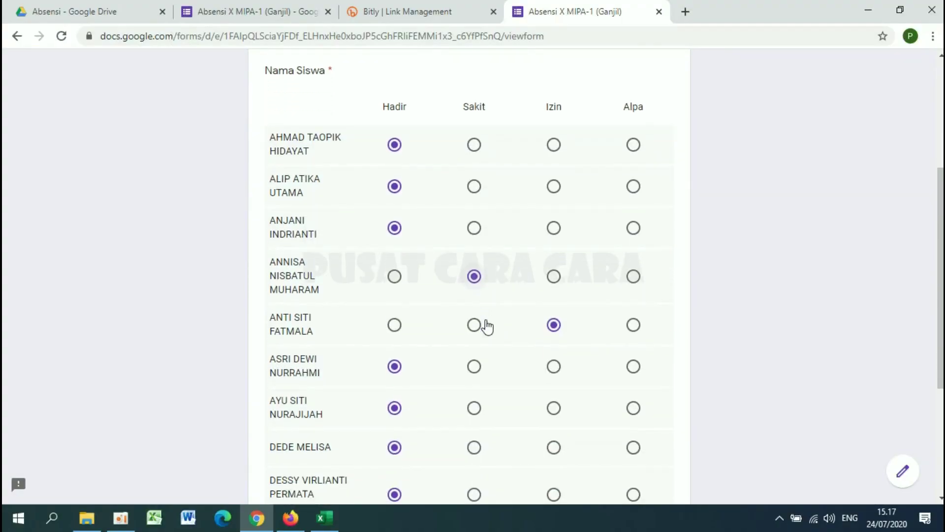
pyautogui.scroll(4, 487, 327)
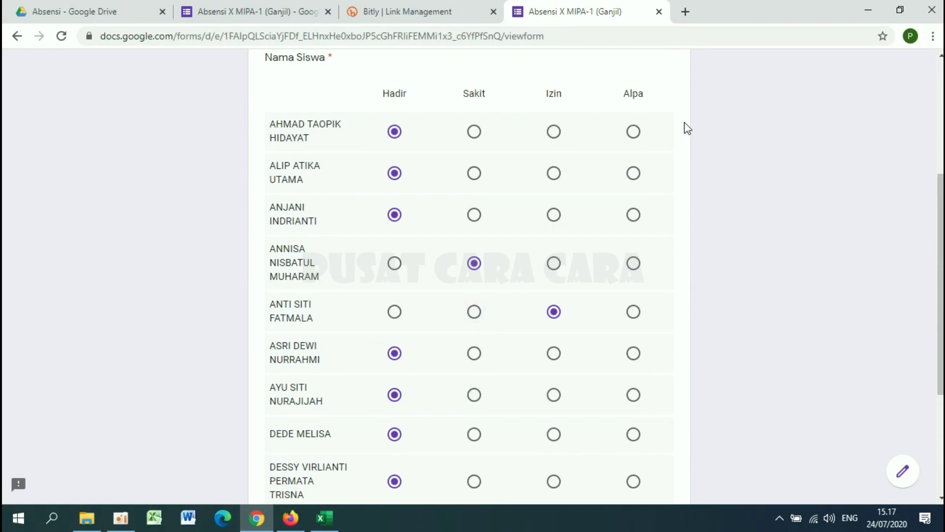
pyautogui.scroll(-4, 505, 378)
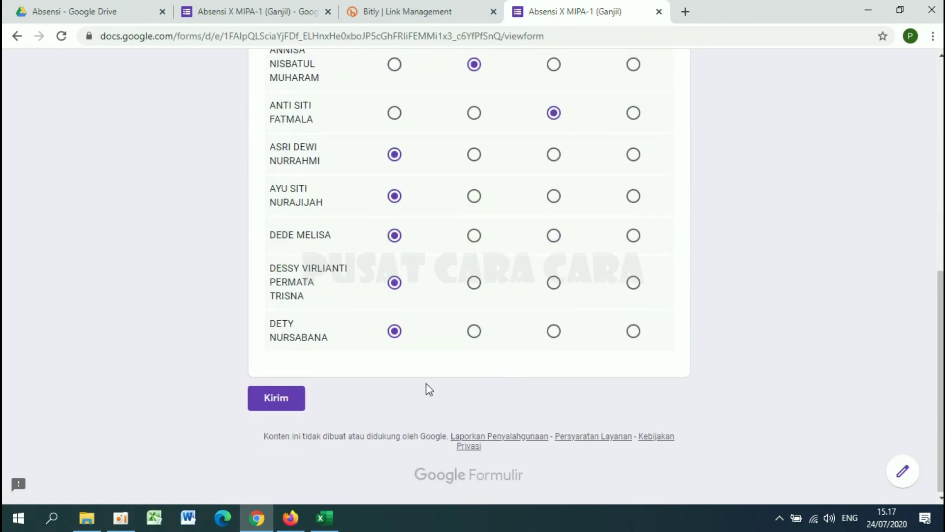
pyautogui.click(283, 400)
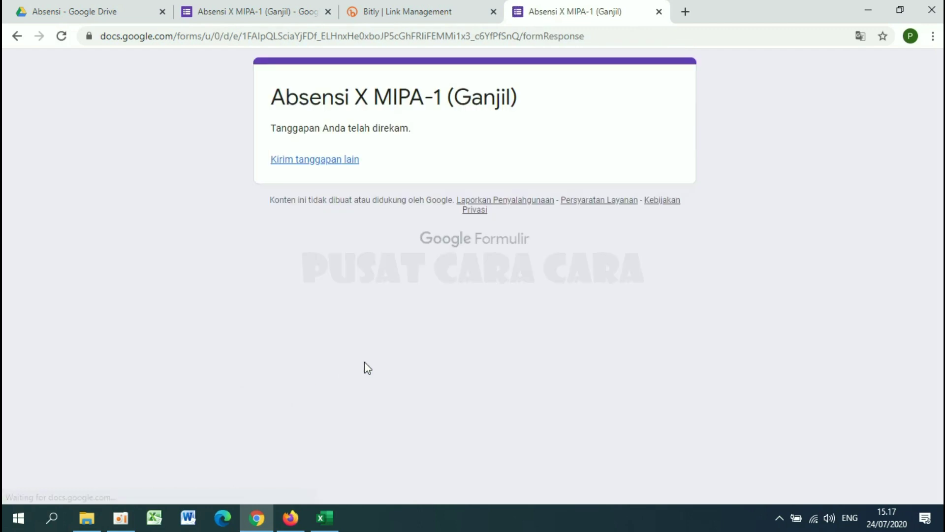
pyautogui.click(658, 12)
# Load bit.ly/Absen-XMIPA1-Ganjil in another new tab and set Tanggal to 07/28/2020.
pyautogui.click(520, 11)
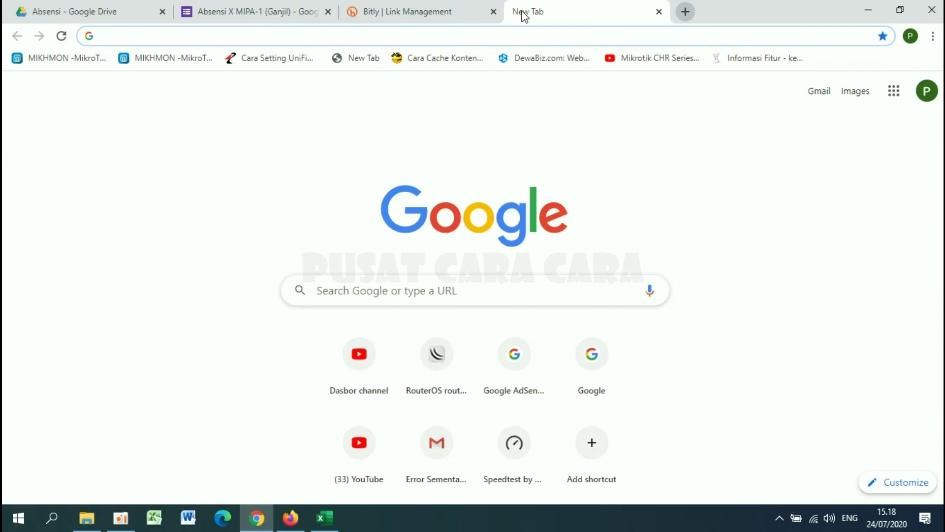
pyautogui.write('https://bit.ly/Absen-XMIPA1-Ganjil')
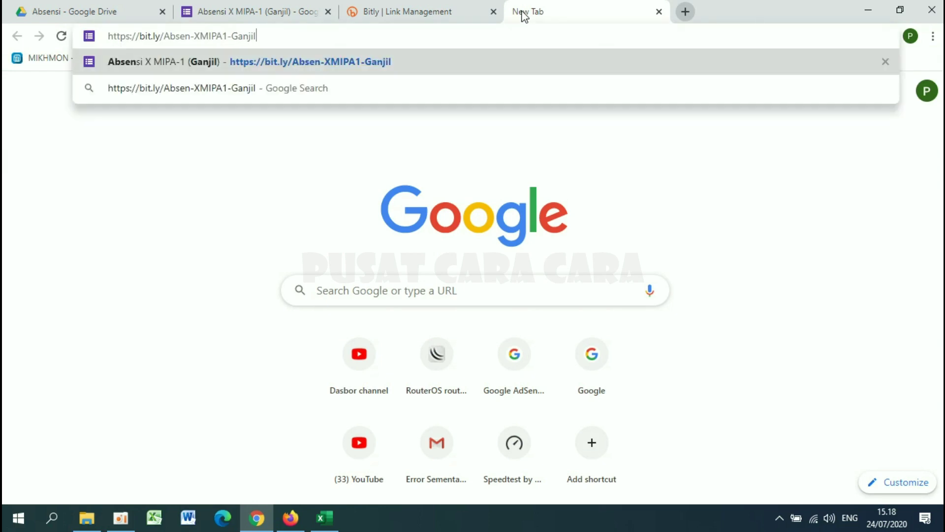
pyautogui.press('Return')
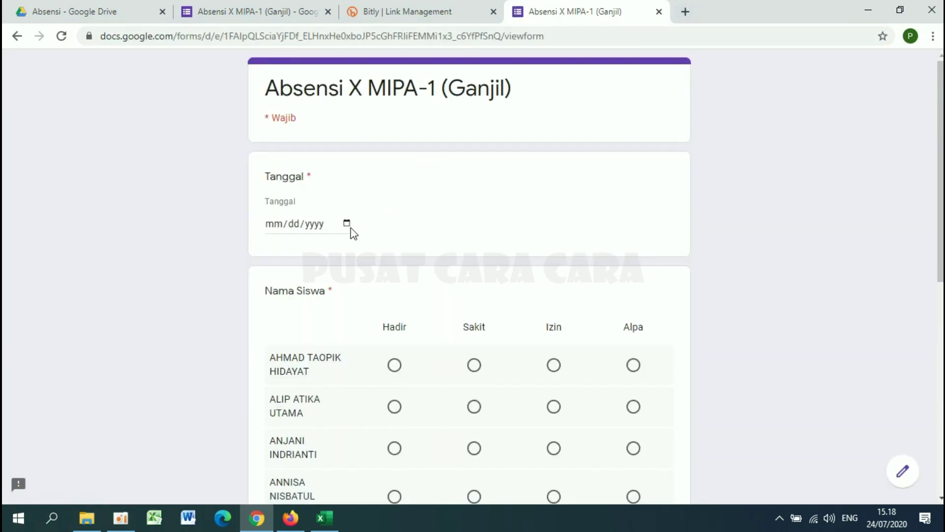
pyautogui.click(345, 225)
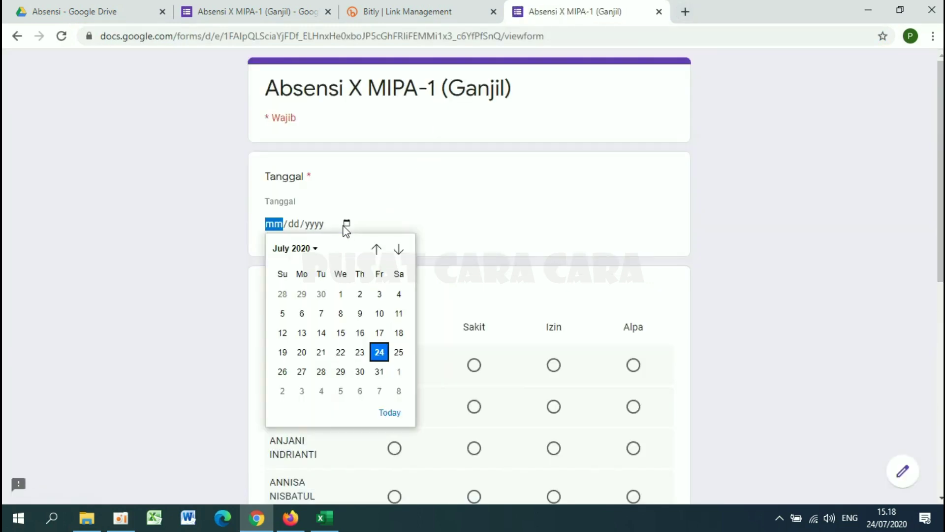
pyautogui.click(322, 371)
# Mark the sixth student as Alpa, the seventh as Izin, the eighth as Sakit and the others as Hadir, and submit the response.
pyautogui.scroll(-4, 535, 278)
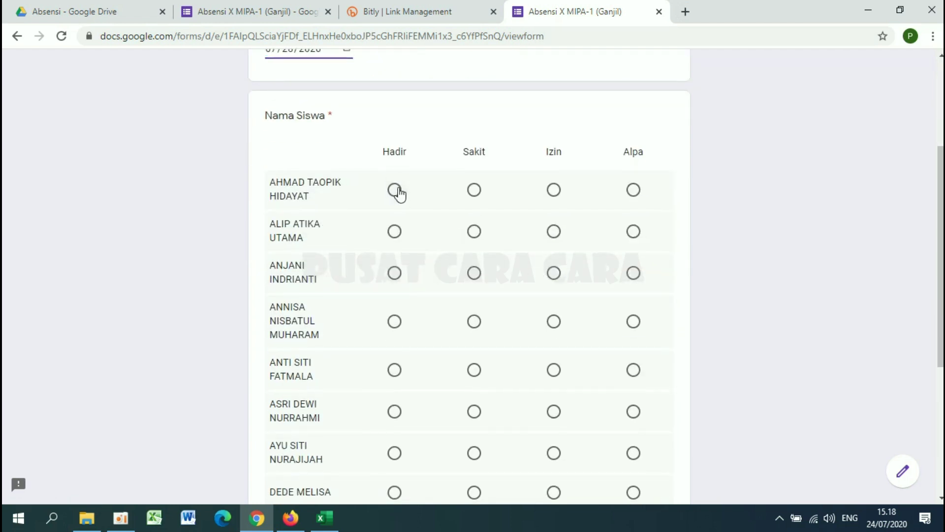
pyautogui.click(394, 190)
pyautogui.click(394, 231)
pyautogui.scroll(-2, 396, 231)
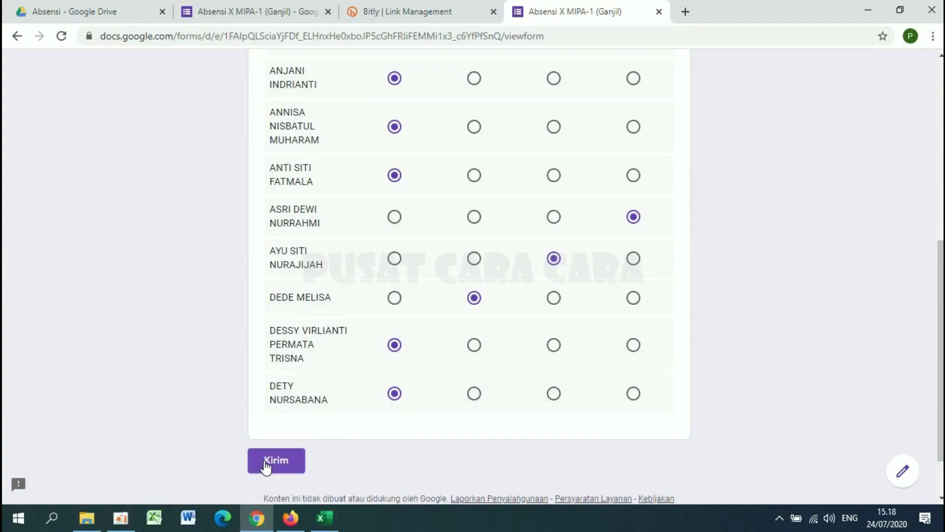
pyautogui.click(265, 461)
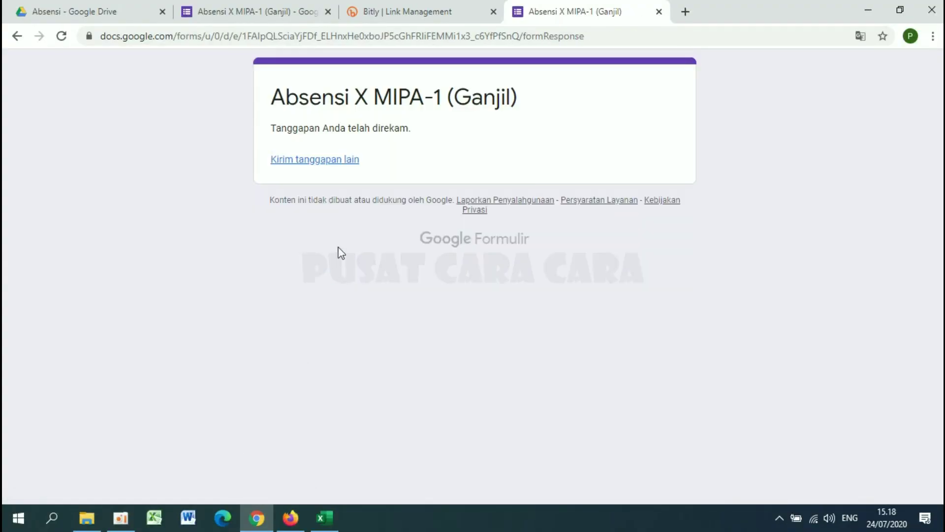
# Submit another response dated 07/29/2020 with the first student marked Sakit and the fourth to tenth students marked Hadir.
pyautogui.click(309, 166)
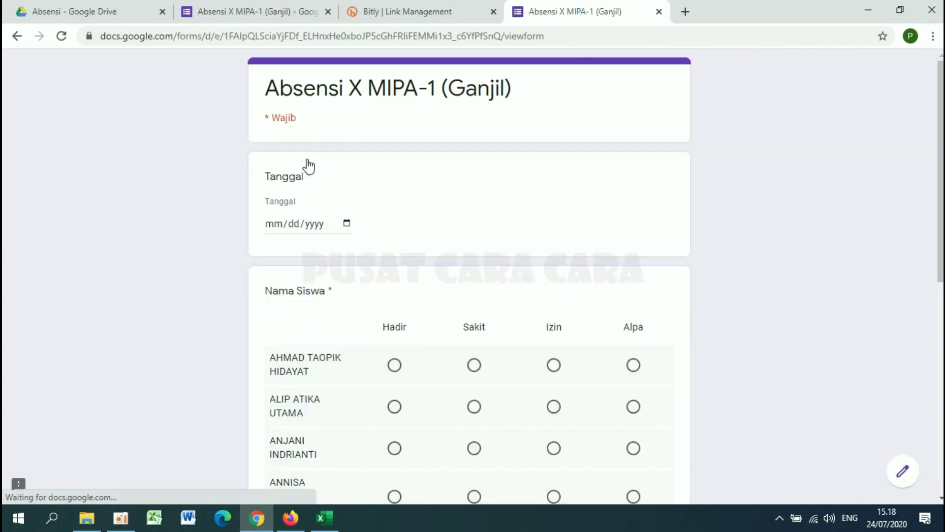
pyautogui.click(346, 225)
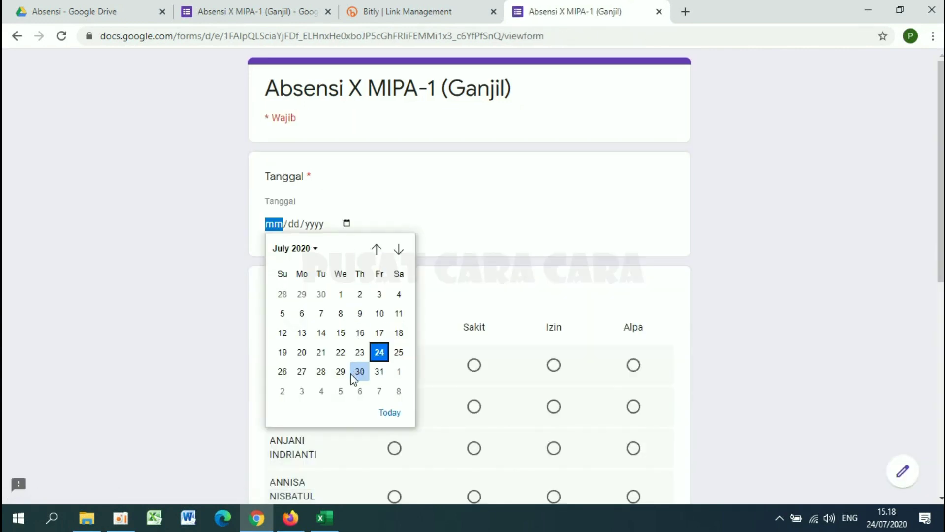
pyautogui.click(347, 377)
pyautogui.scroll(-2, 349, 383)
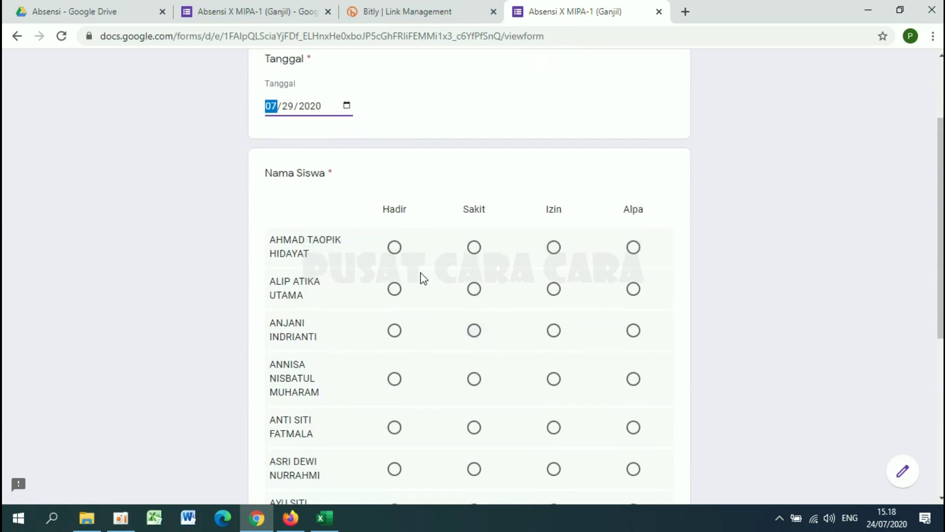
pyautogui.click(474, 248)
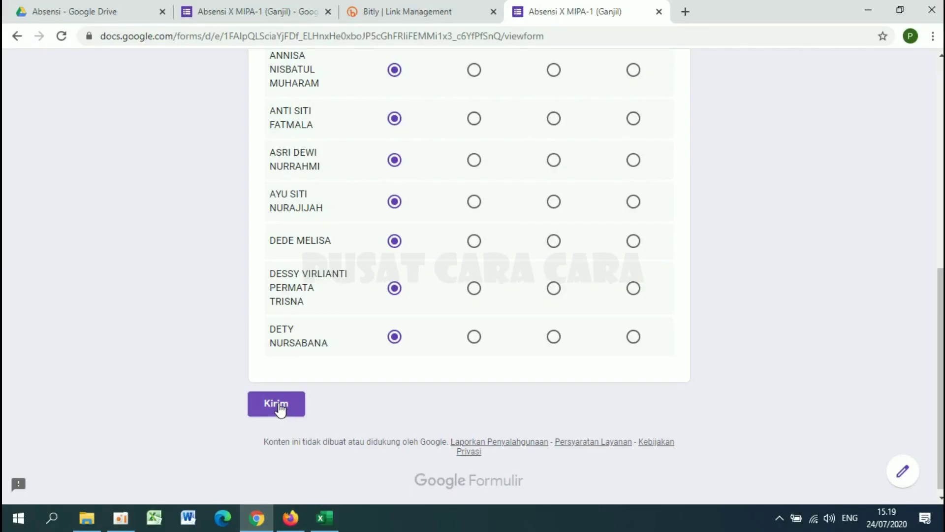
pyautogui.click(279, 404)
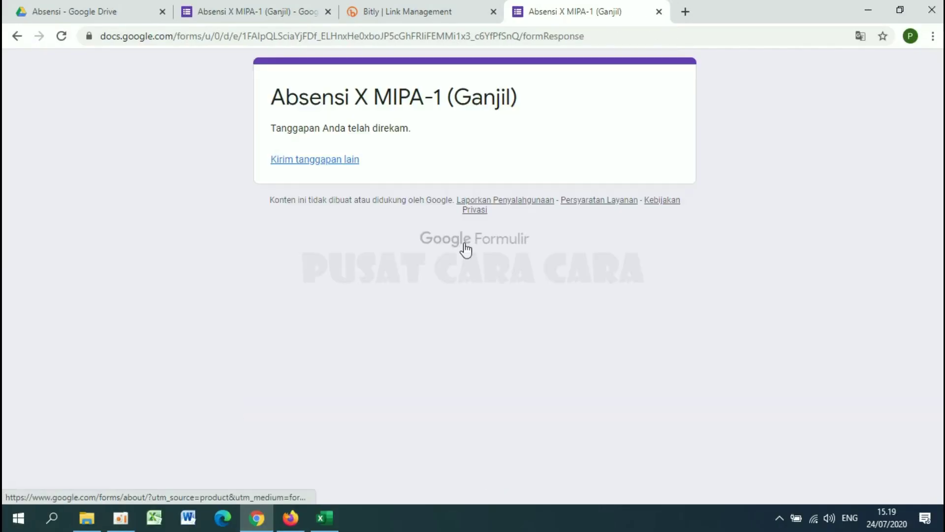
# Start another response to the form and set its Tanggal to 07/30/2020.
pyautogui.click(308, 160)
pyautogui.click(347, 223)
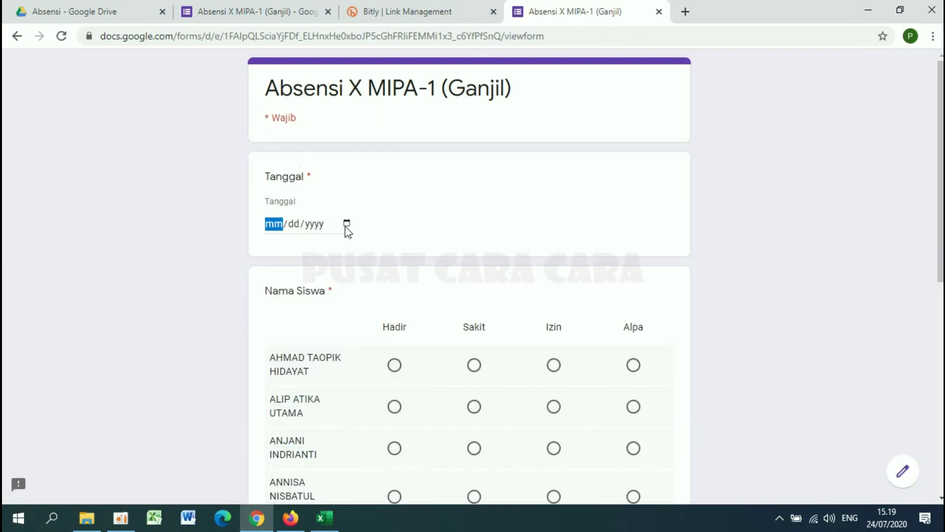
pyautogui.click(360, 372)
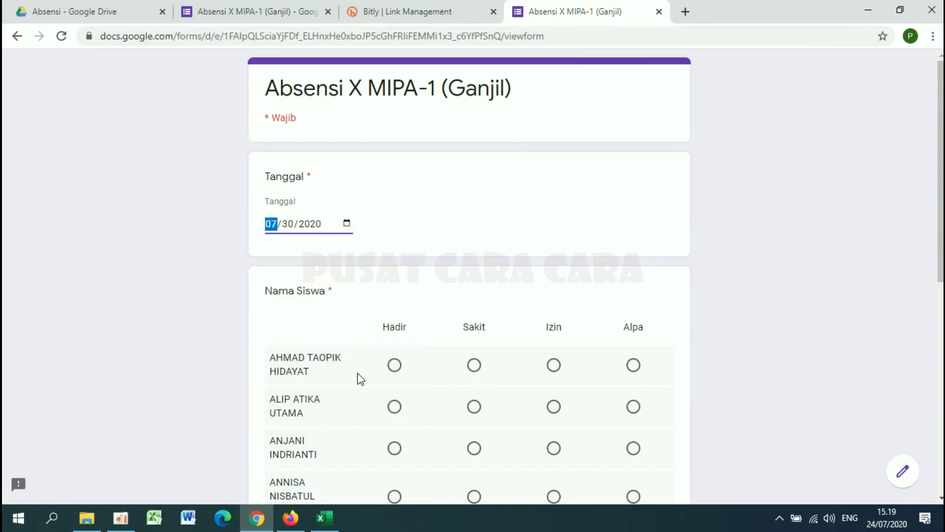
# Mark the sixth student Izin, the eighth Sakit, the tenth Alpa and the others Hadir, submit the response and close the form page.
pyautogui.scroll(-3, 391, 262)
pyautogui.click(394, 230)
pyautogui.click(395, 272)
pyautogui.click(394, 314)
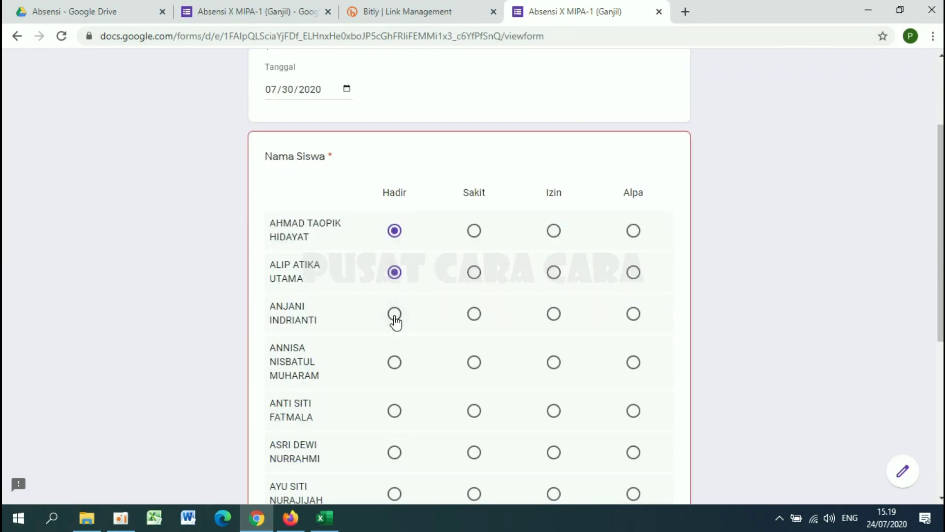
pyautogui.scroll(-2, 395, 318)
pyautogui.click(395, 267)
pyautogui.click(394, 316)
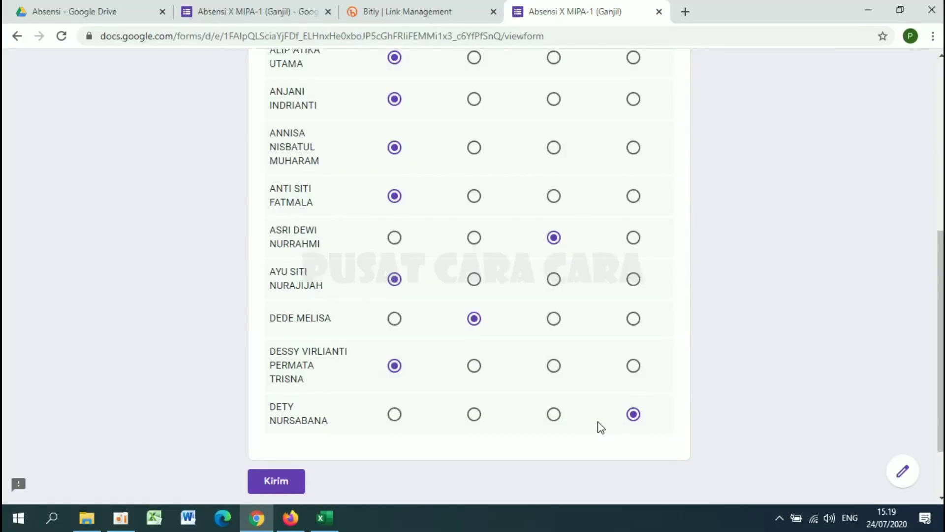
pyautogui.click(281, 482)
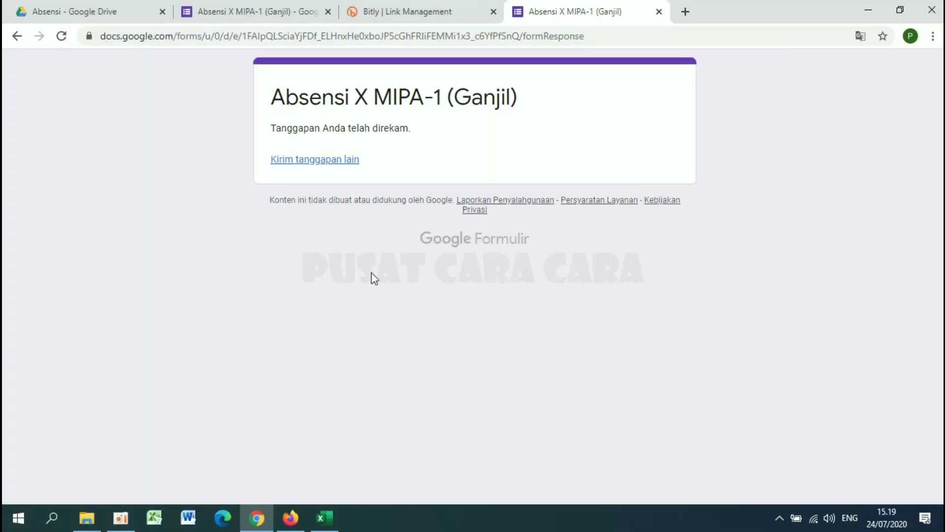
pyautogui.click(659, 11)
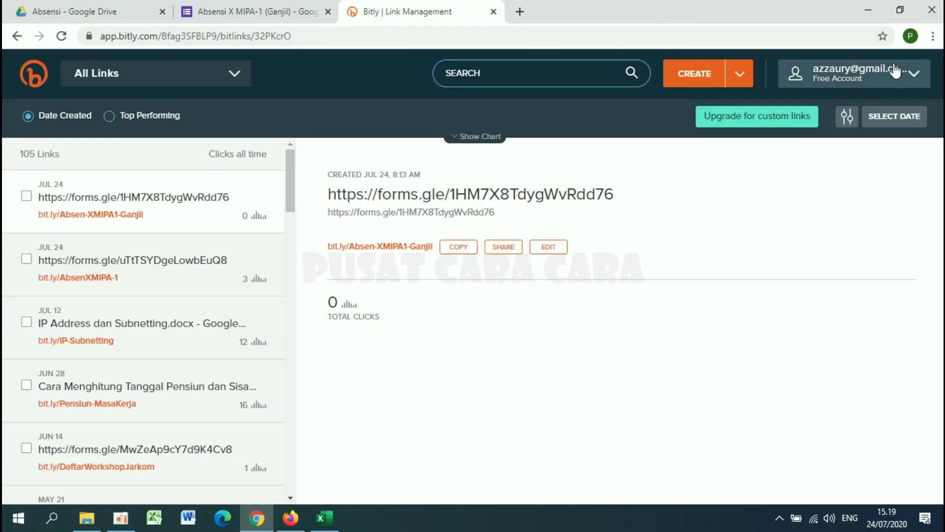
# Sign out of the Bitly account and close the attendance form's editor tab.
pyautogui.click(847, 73)
pyautogui.click(836, 274)
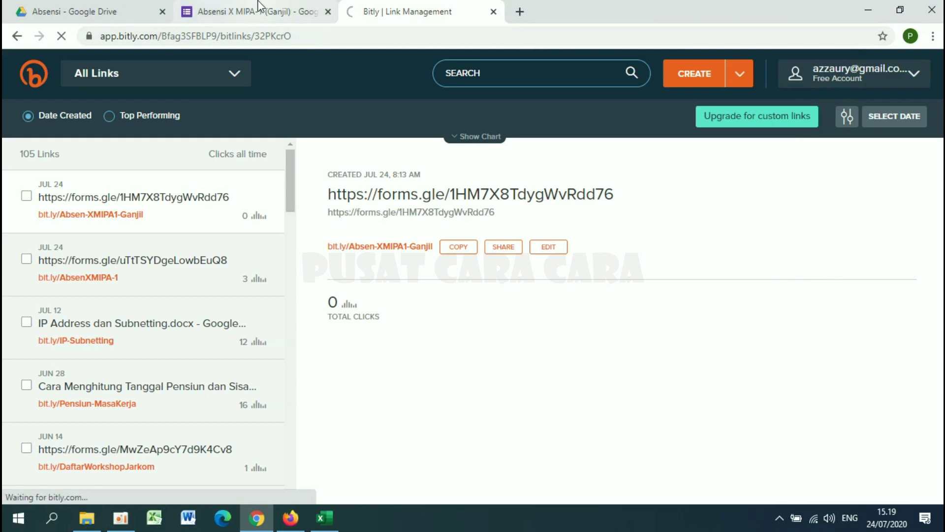
pyautogui.click(328, 11)
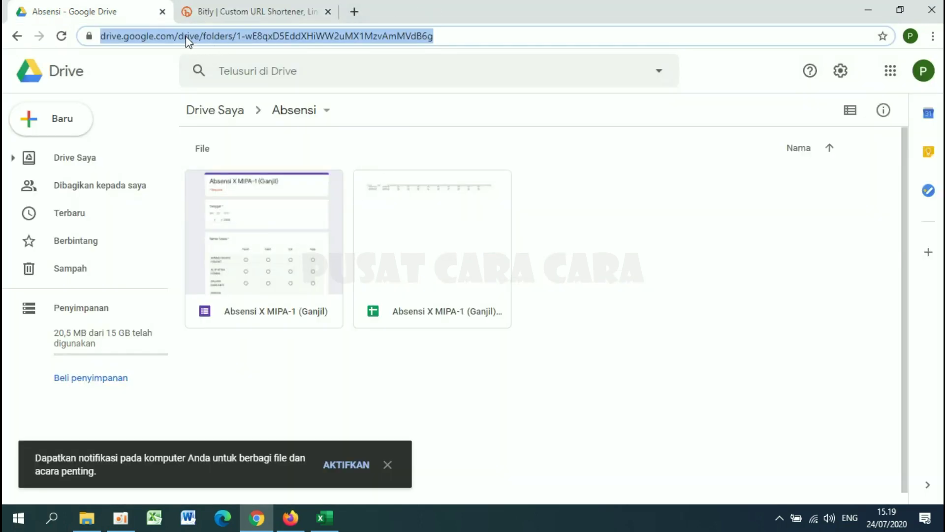
# Go to drive.google.com and open the Absensi X MIPA-1 (Ganjil) REKAP spreadsheet from the Absensi folder.
pyautogui.write('drive.google.com')
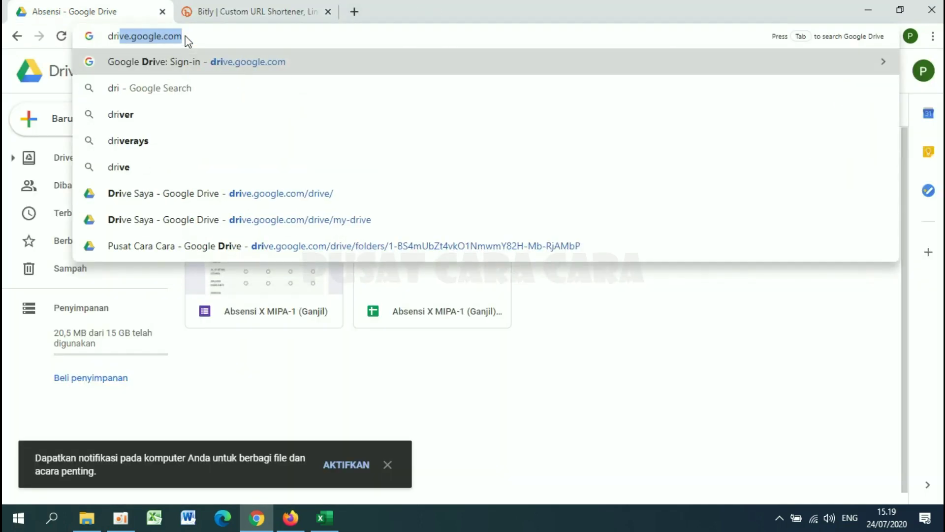
pyautogui.press('Return')
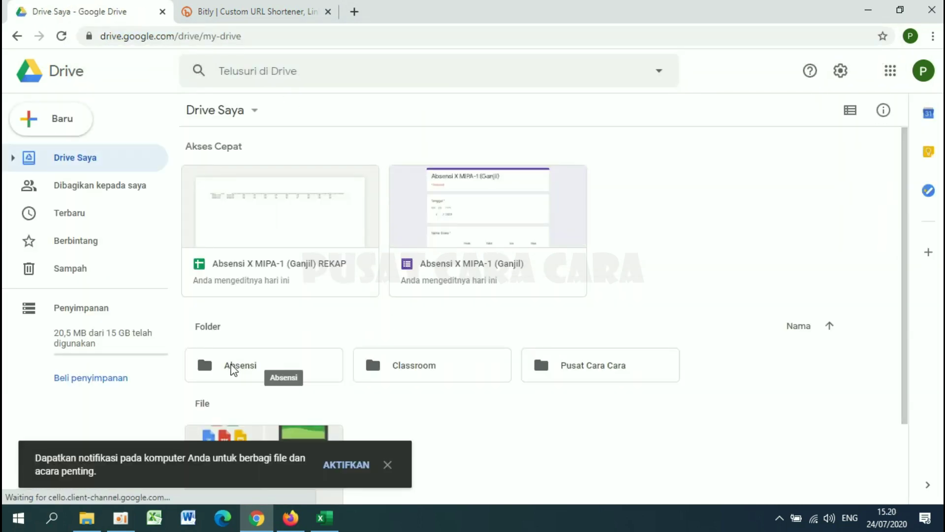
pyautogui.doubleClick(238, 368)
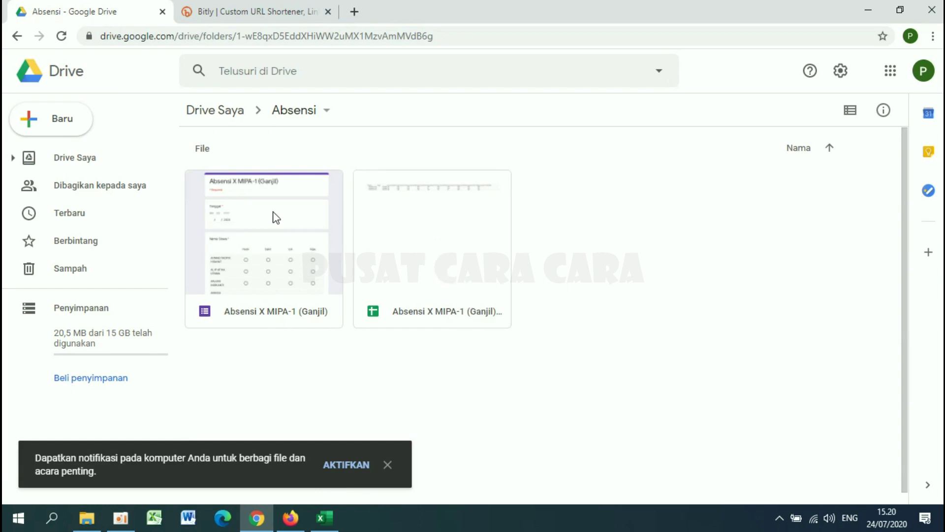
pyautogui.doubleClick(429, 202)
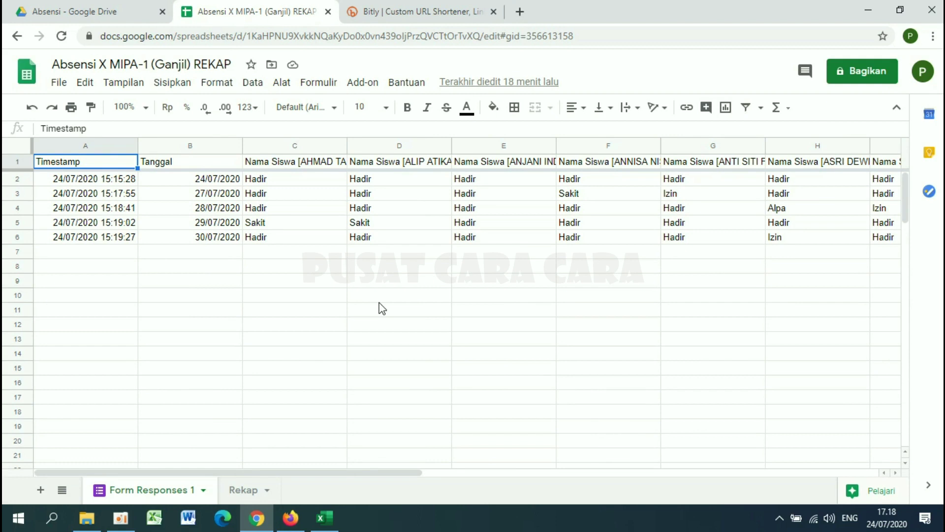
# Examine the COUNTIF formulas in the Hadir and Sakit columns of the Rekap sheet, checking which response rows they reference.
pyautogui.click(246, 490)
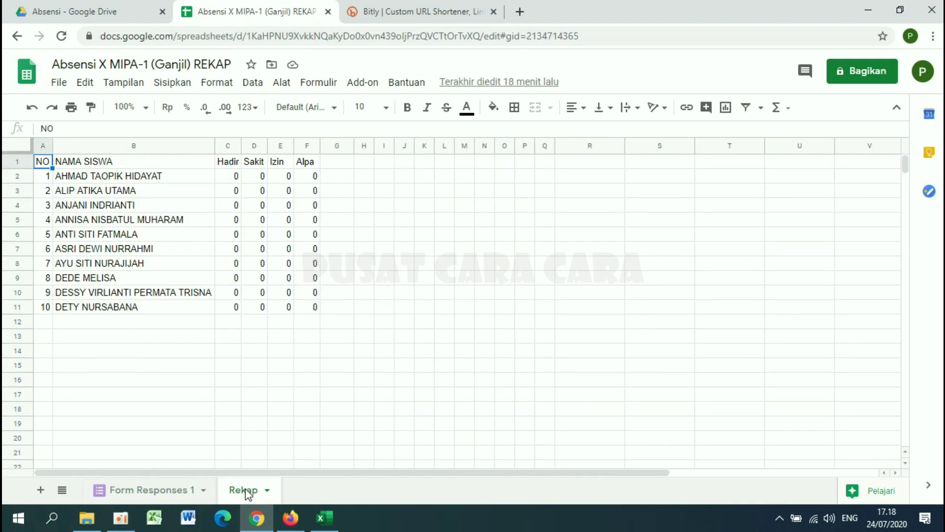
pyautogui.click(234, 180)
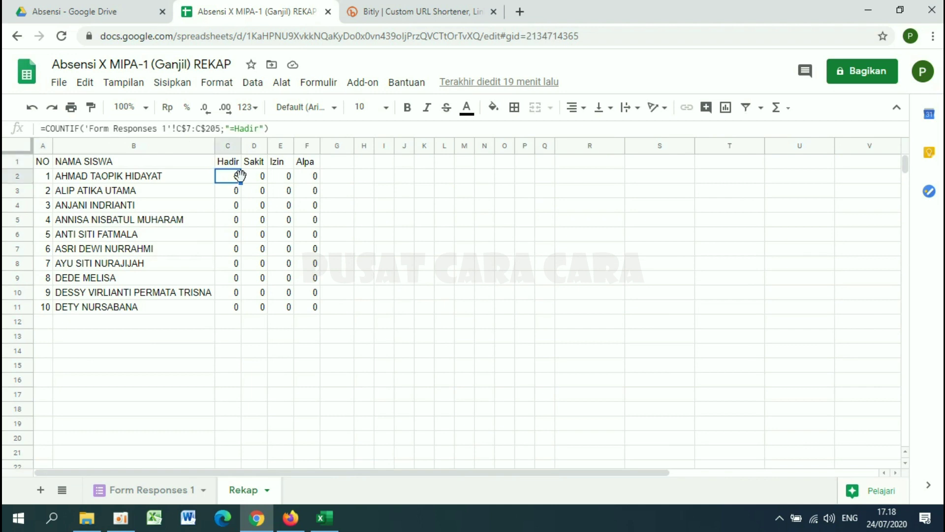
pyautogui.click(257, 180)
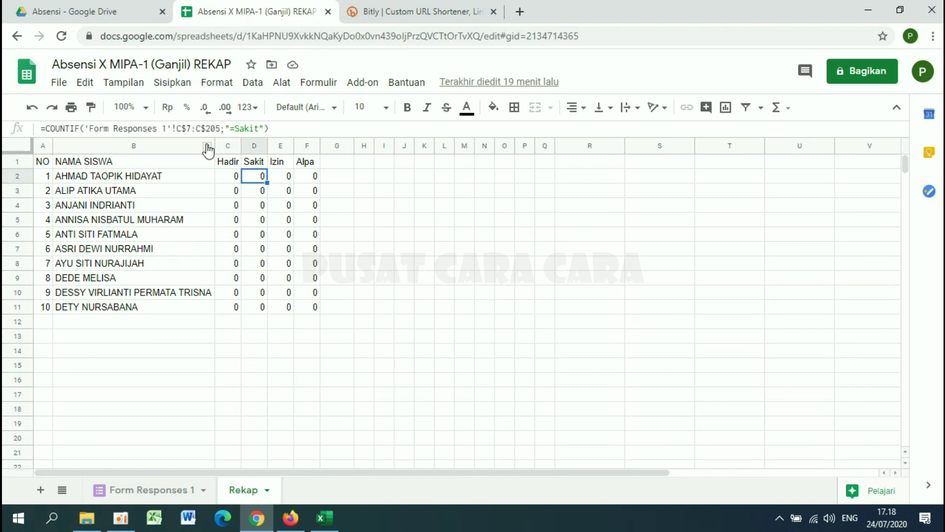
pyautogui.click(224, 179)
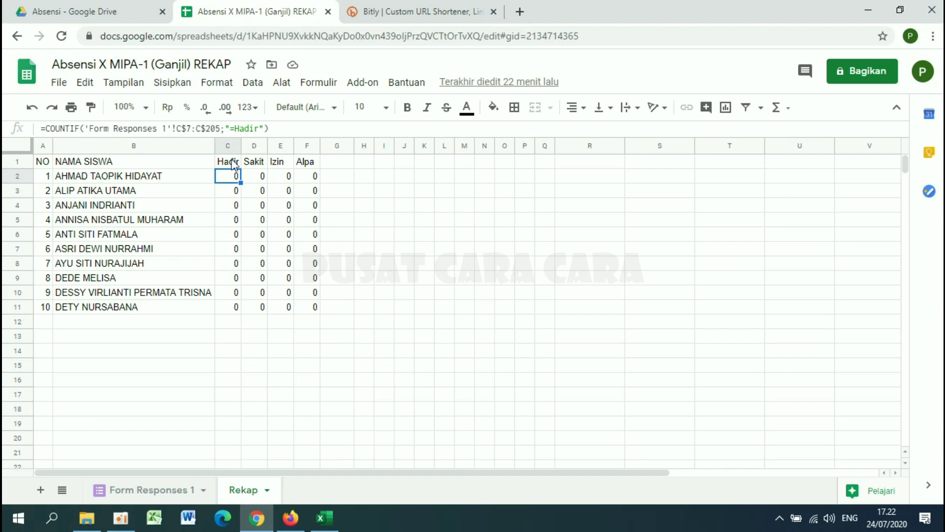
pyautogui.click(233, 186)
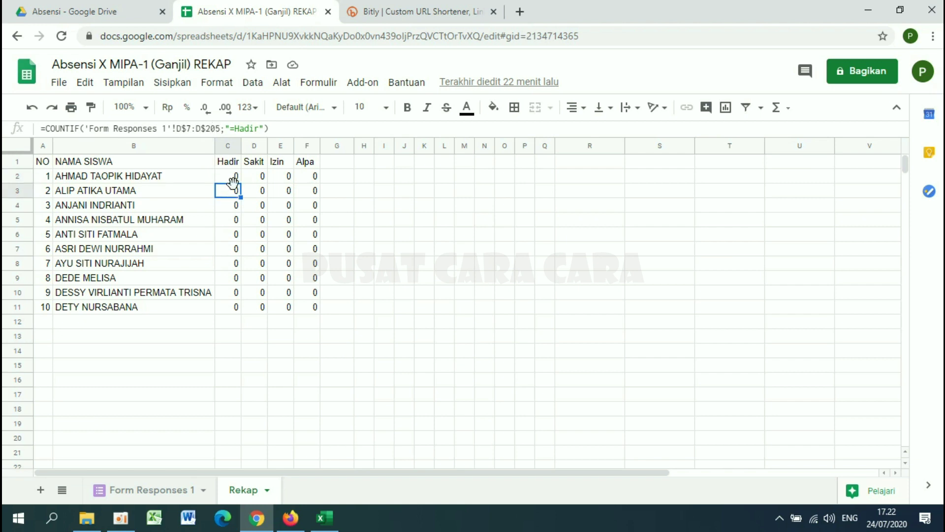
pyautogui.press('Down')
pyautogui.press('Down')
pyautogui.press('Down')
pyautogui.press('Down')
pyautogui.press('Down')
pyautogui.press('Down')
pyautogui.press('Down')
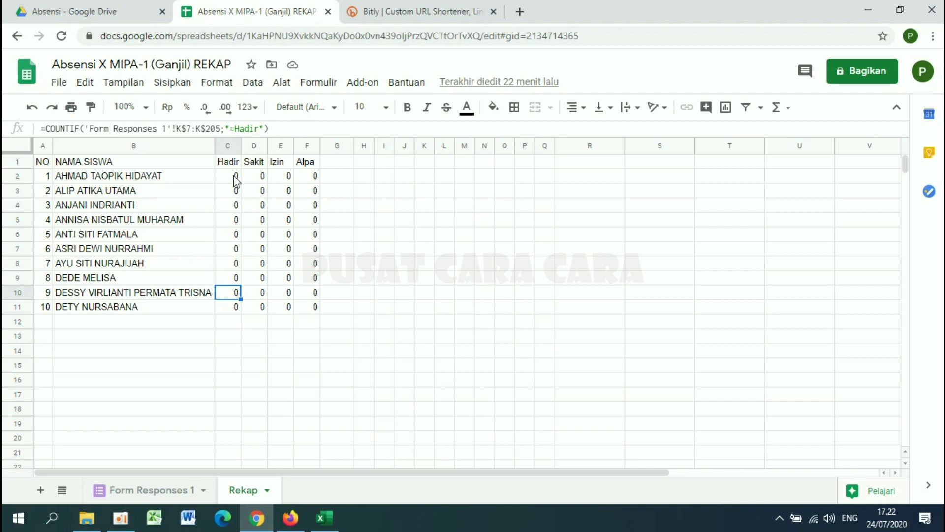
# Replace all occurrences of $7 with $2 across all sheets, including inside formulas.
pyautogui.click(233, 176)
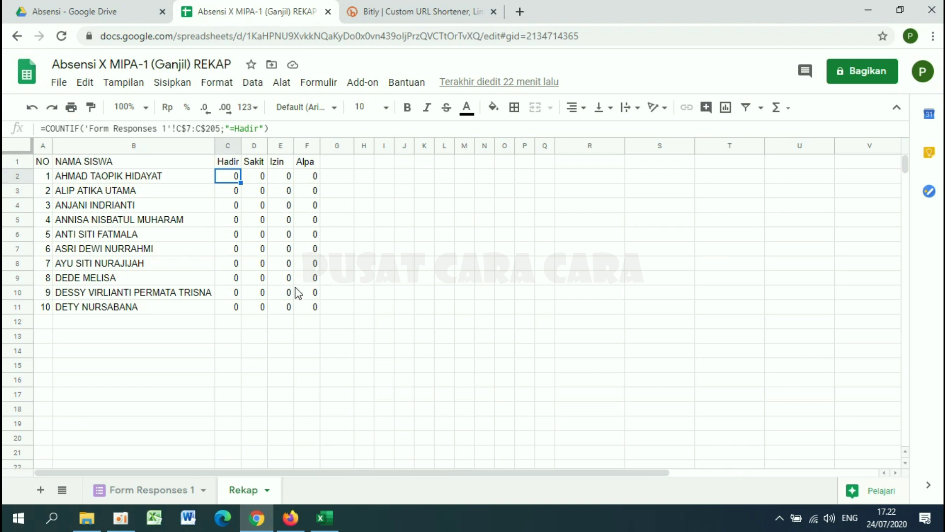
pyautogui.hotkey('ctrl', 'h')
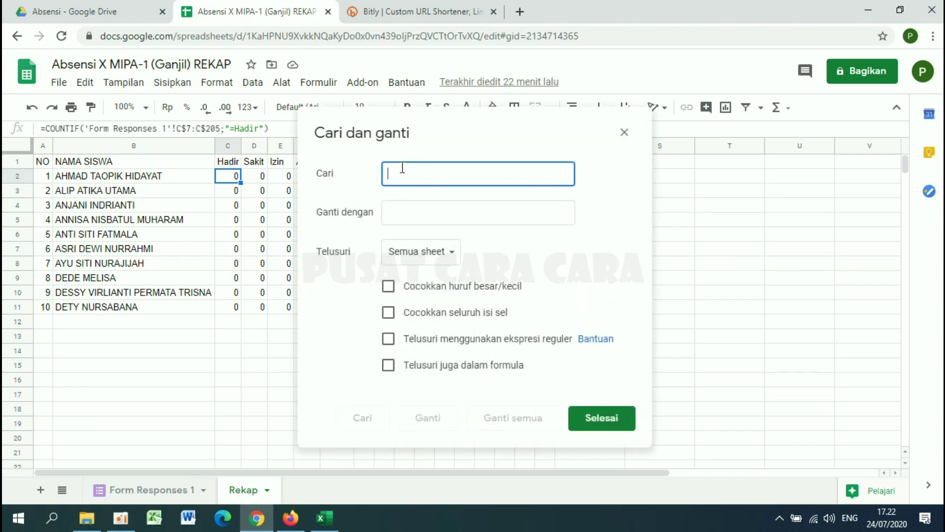
pyautogui.write('$7')
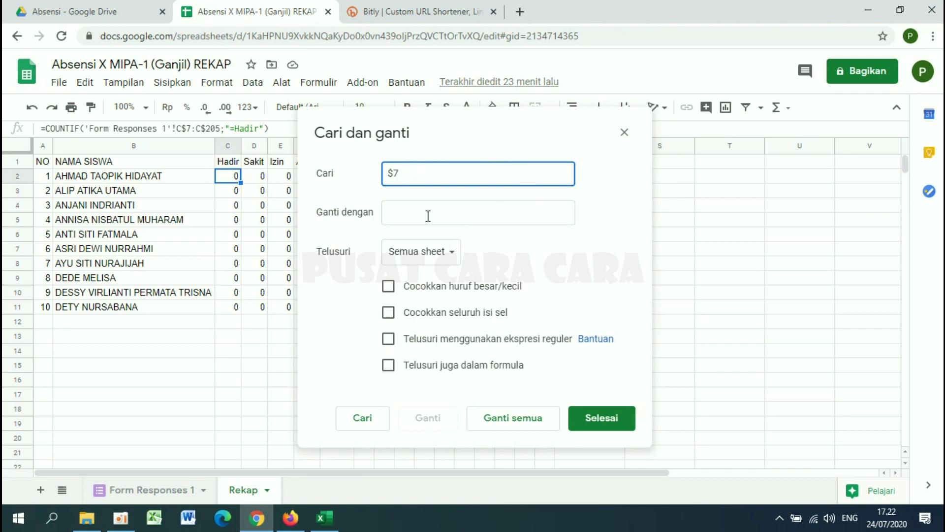
pyautogui.click(407, 211)
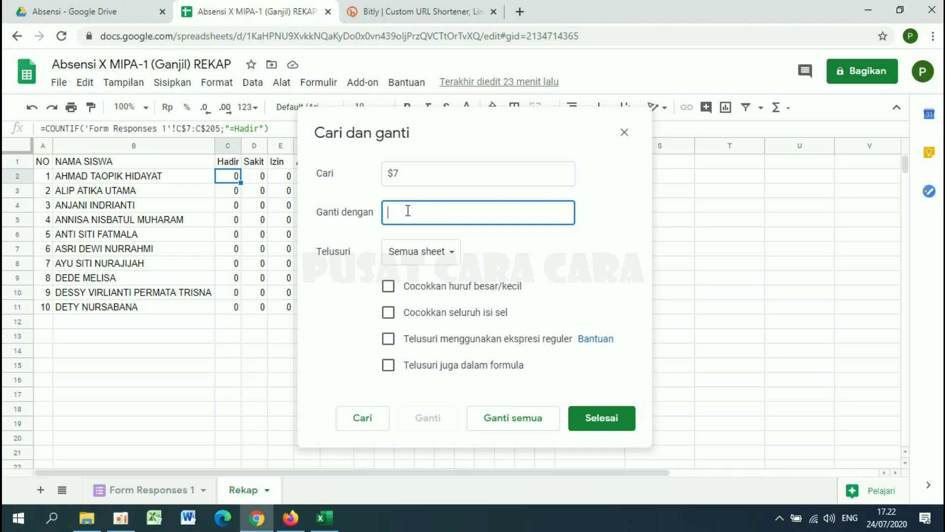
pyautogui.write('$23')
pyautogui.press('BackSpace')
pyautogui.click(422, 168)
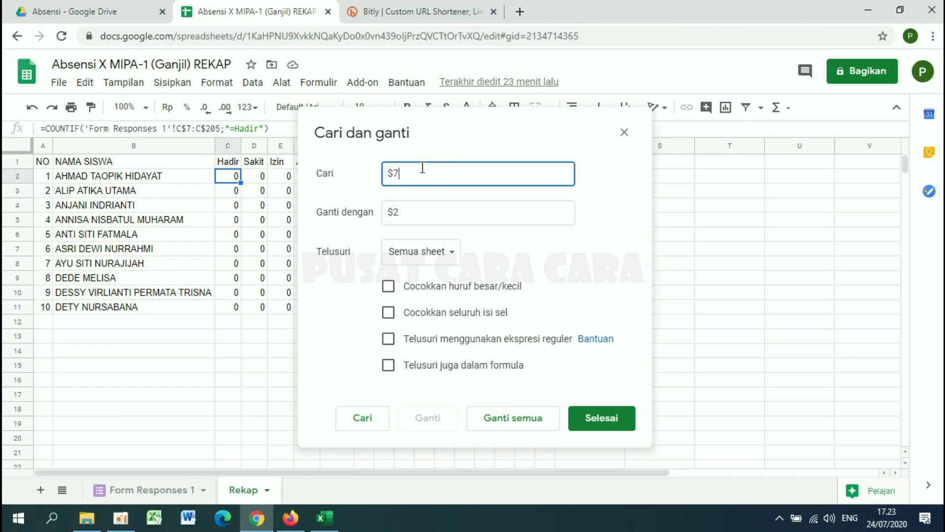
pyautogui.click(408, 204)
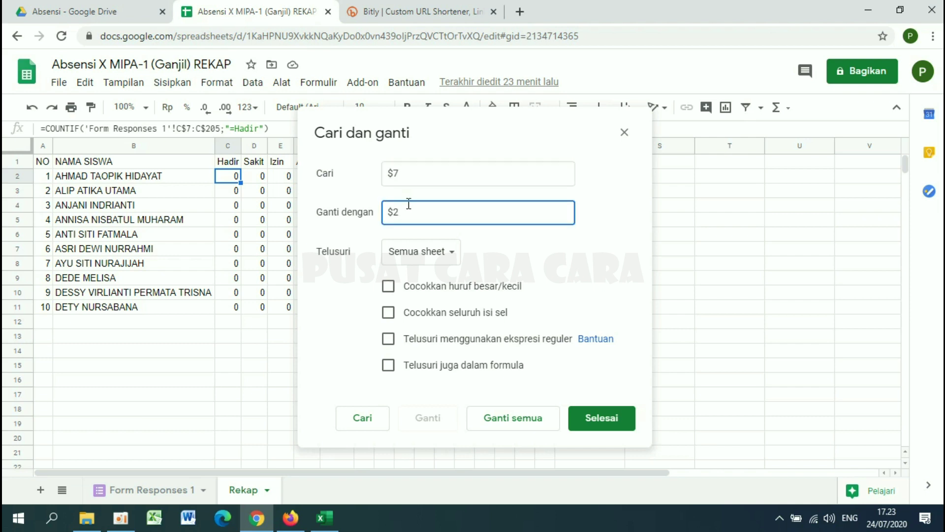
pyautogui.click(394, 173)
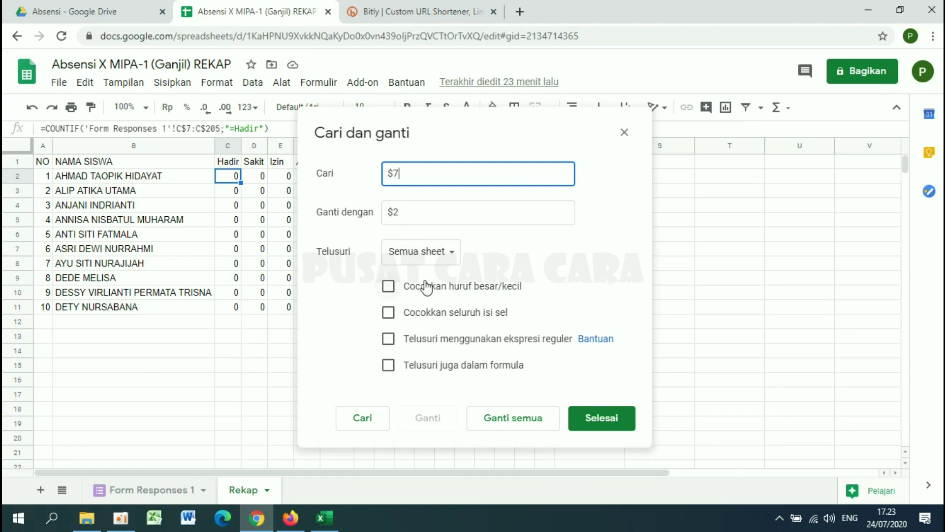
pyautogui.click(388, 366)
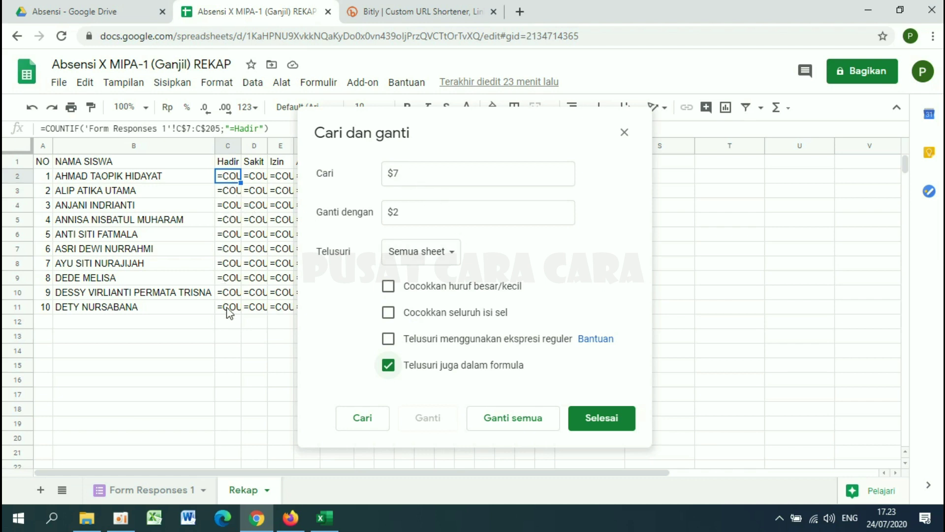
pyautogui.click(514, 424)
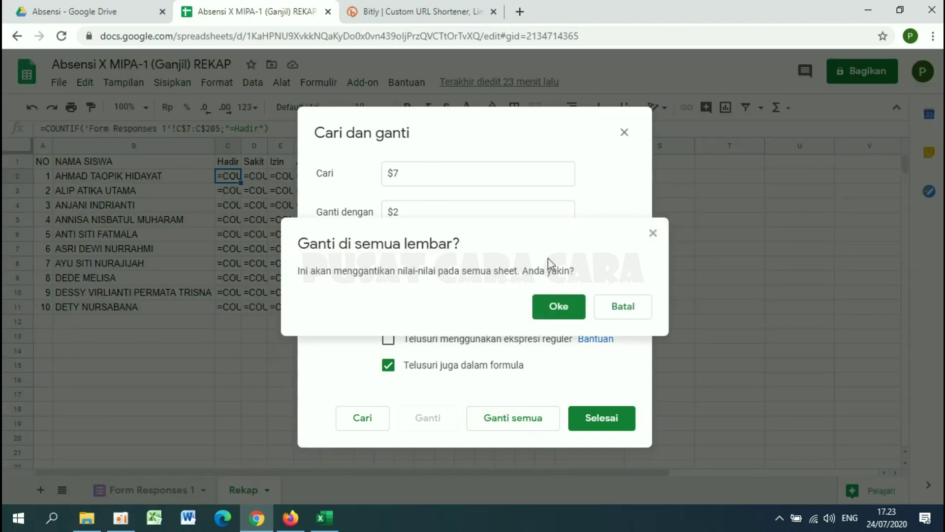
pyautogui.click(560, 311)
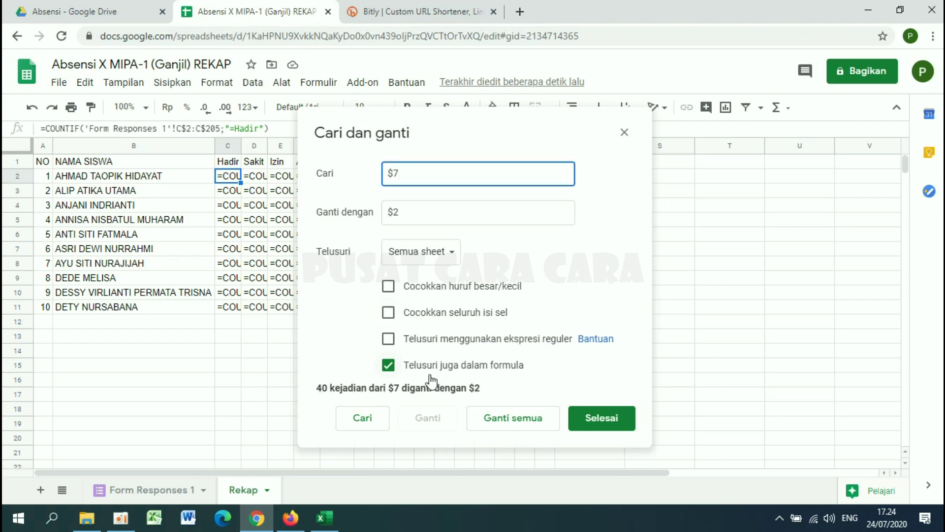
pyautogui.click(610, 422)
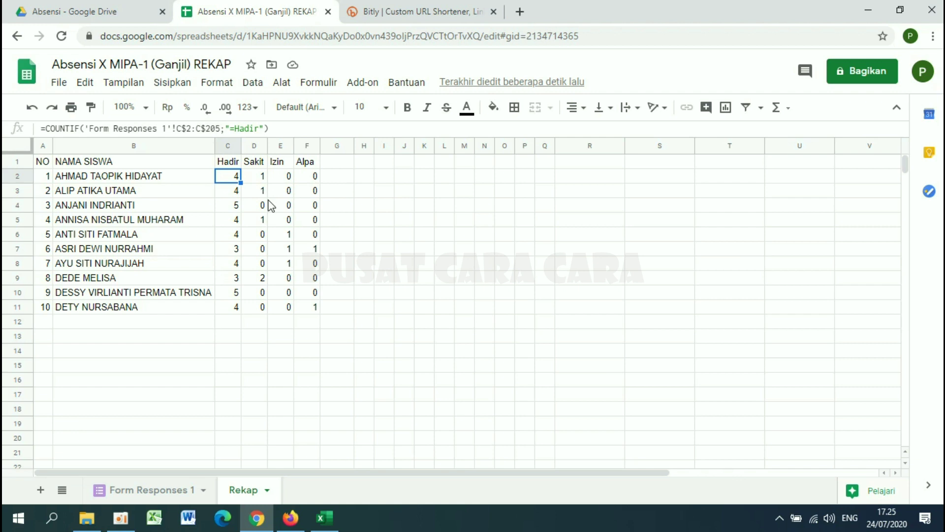
# Replace all occurrences of $205 with $200 across all sheets, including inside formulas.
pyautogui.hotkey('ctrl', 'h')
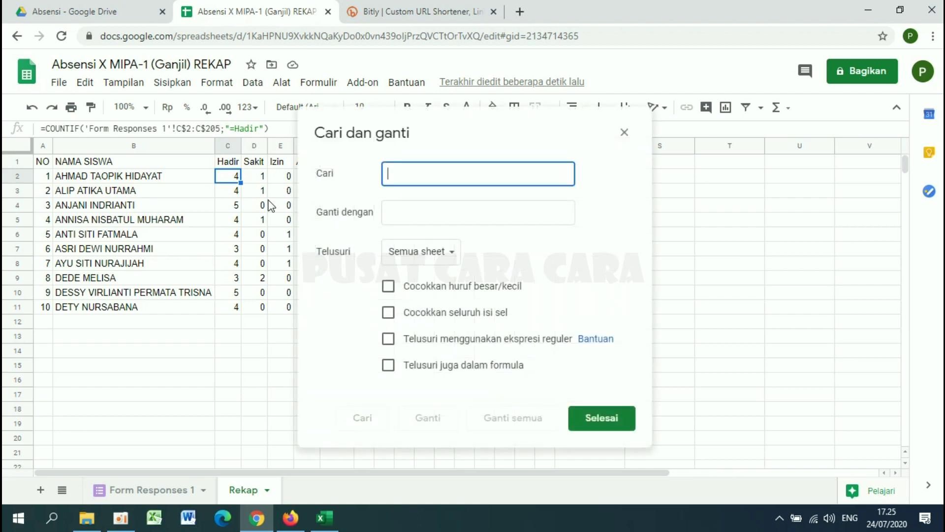
pyautogui.write('$')
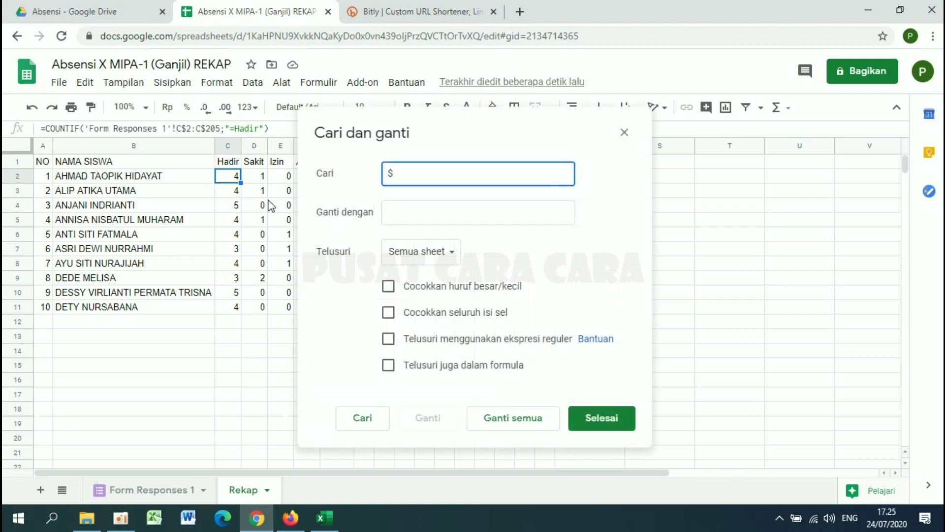
pyautogui.write('205')
pyautogui.click(403, 217)
pyautogui.write('$200')
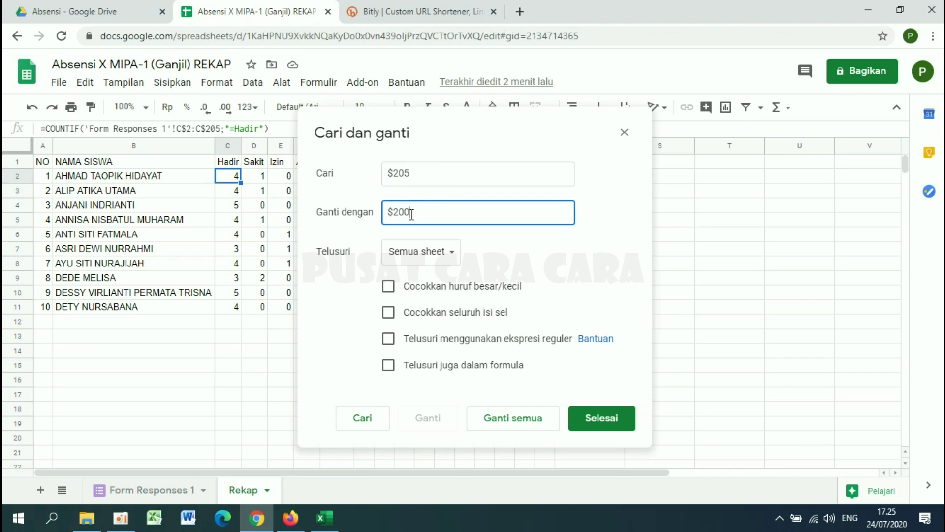
pyautogui.click(388, 367)
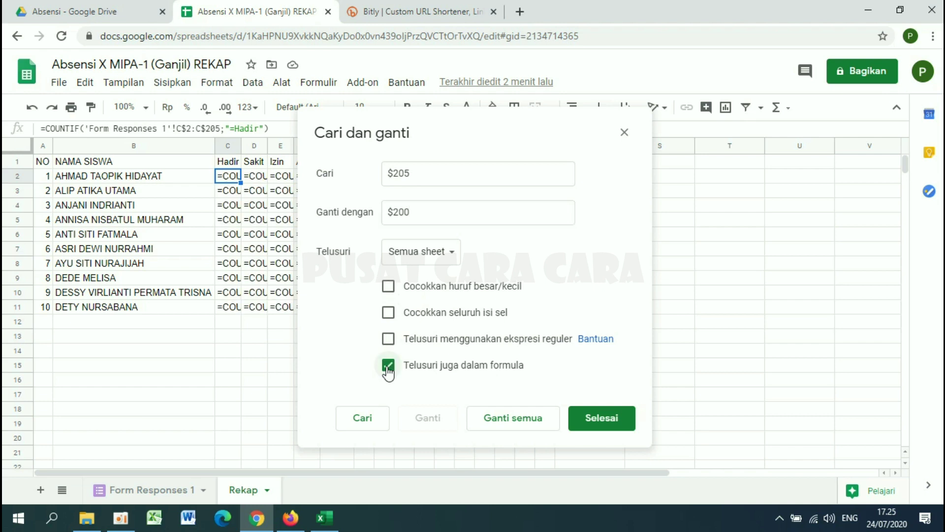
pyautogui.click(514, 422)
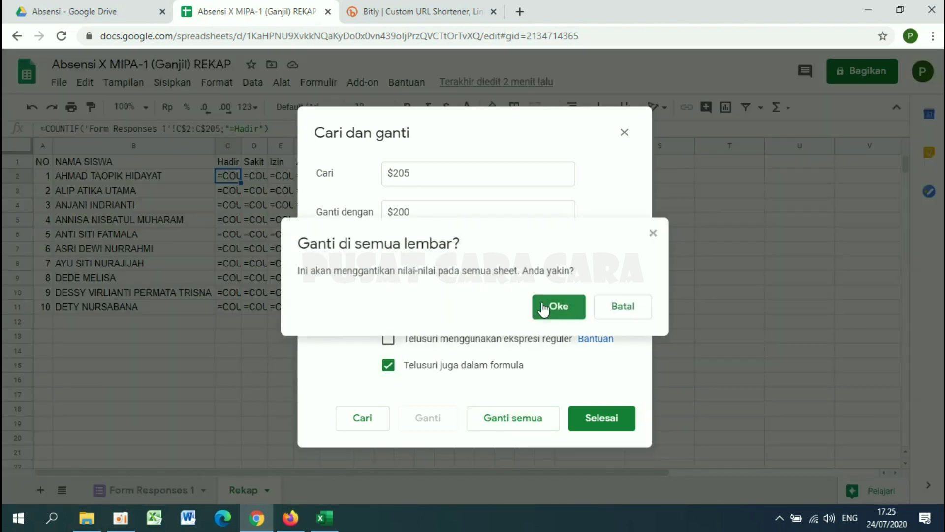
pyautogui.click(566, 309)
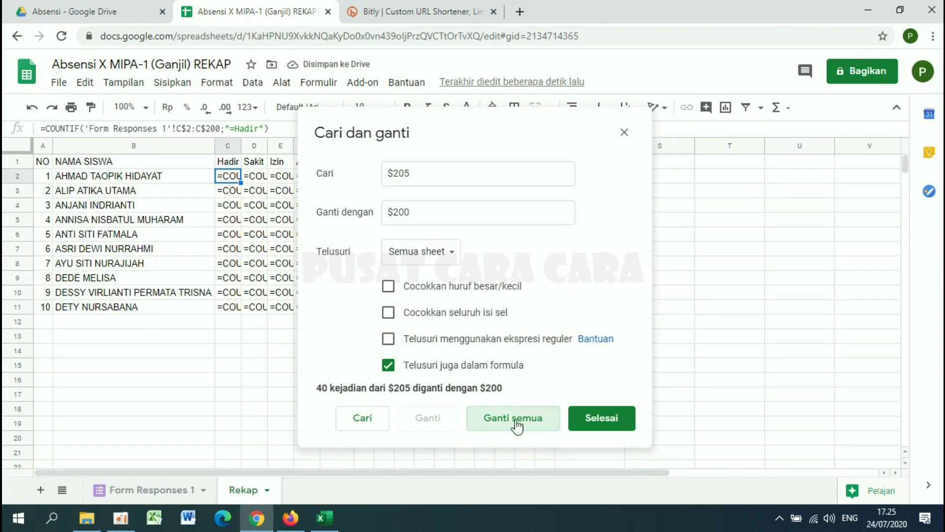
pyautogui.click(609, 426)
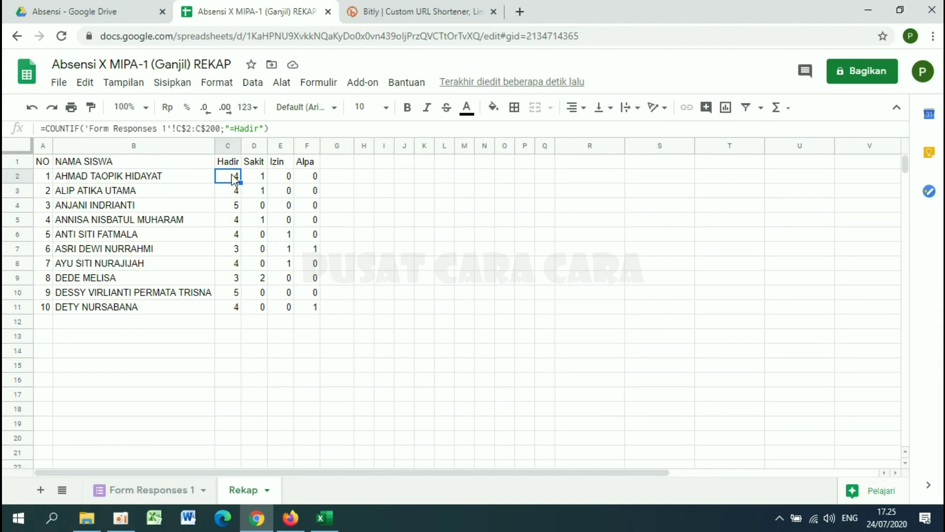
# Check the ranges of the COUNTIF formulas down the Hadir and Izin columns of the Rekap sheet.
pyautogui.press('Down')
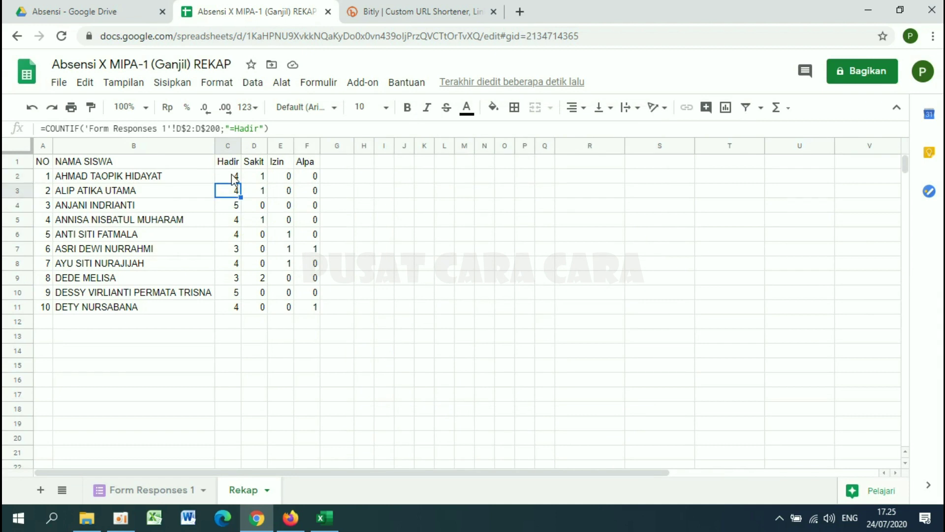
pyautogui.press('Down')
pyautogui.press('Down')
pyautogui.press('Down')
pyautogui.press('Down')
pyautogui.press('Down')
pyautogui.press('Down')
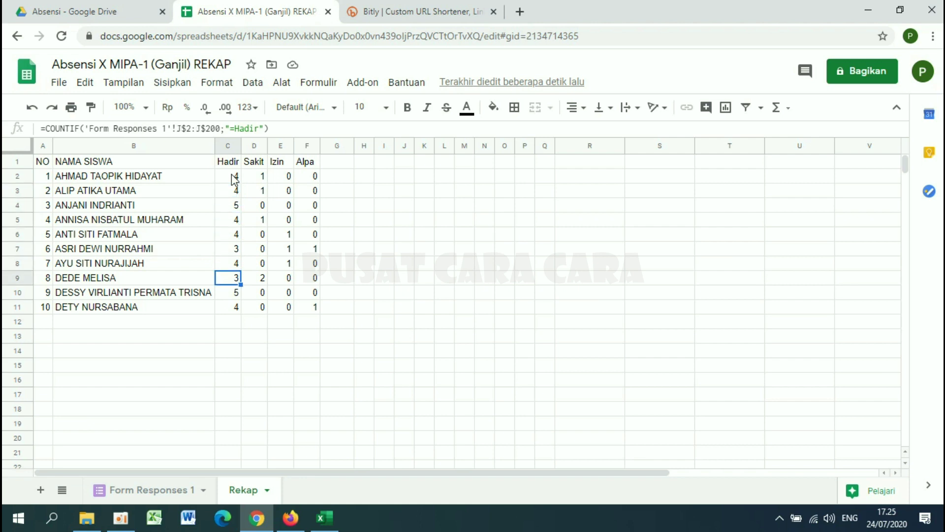
pyautogui.click(256, 178)
pyautogui.press('Right')
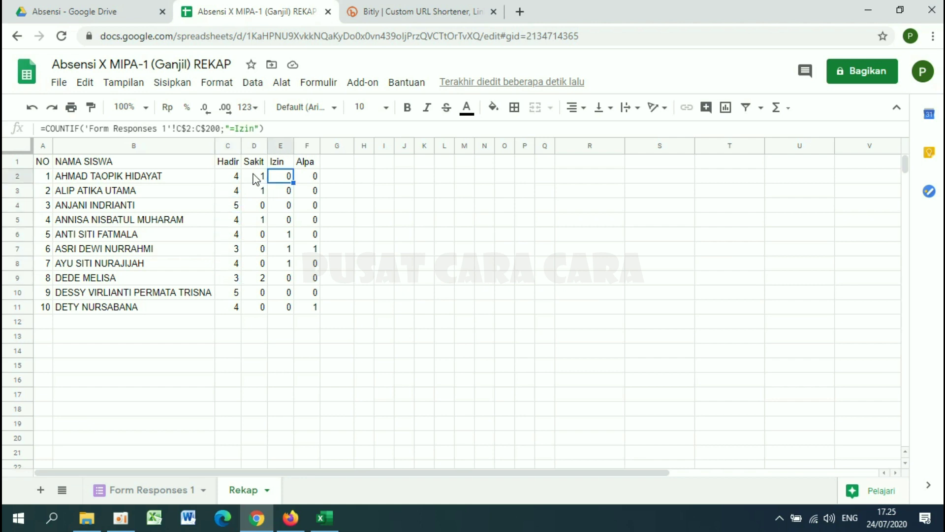
pyautogui.press('Down')
pyautogui.press('Down')
pyautogui.press('Down')
pyautogui.press('Down')
pyautogui.press('Down')
pyautogui.press('Down')
pyautogui.press('Down')
pyautogui.press('Down')
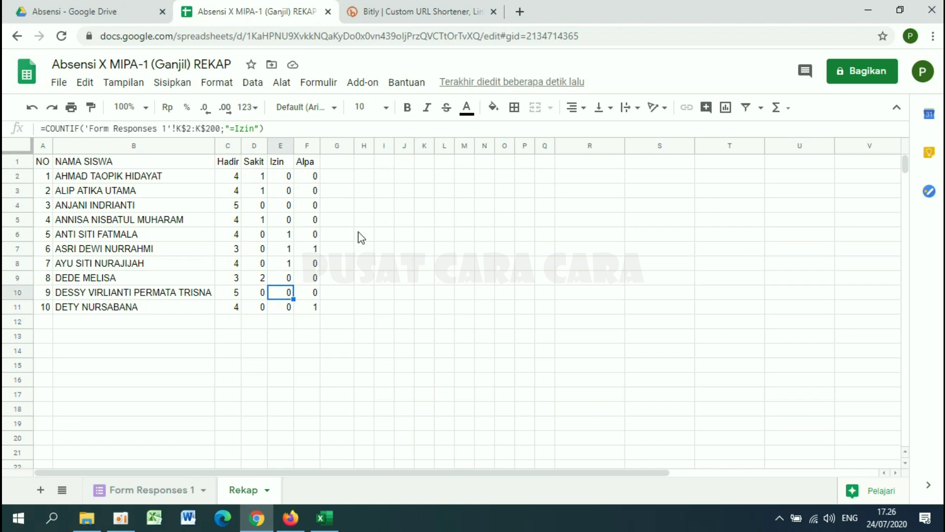
# Close the Bitly page and open the attendance form in a new tab through bit.ly/Absen-XMIPA1-Ganjil.
pyautogui.click(493, 11)
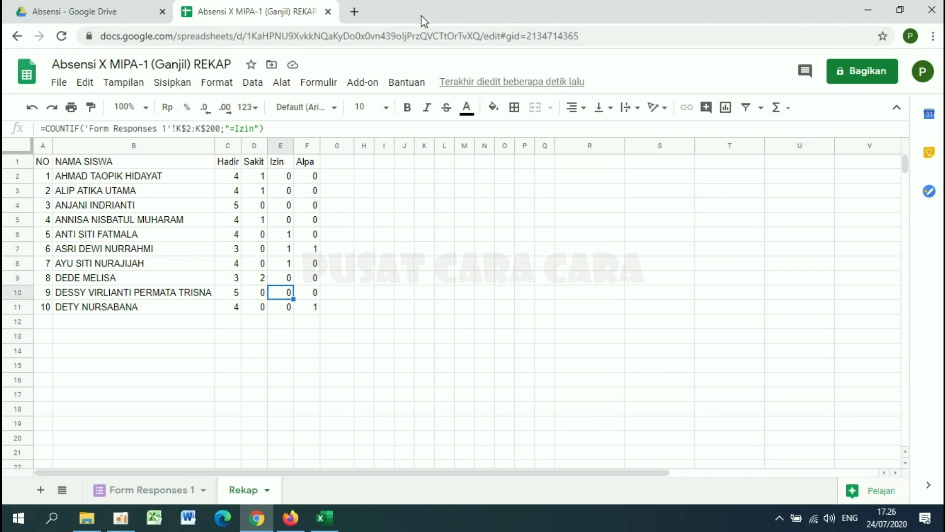
pyautogui.click(355, 11)
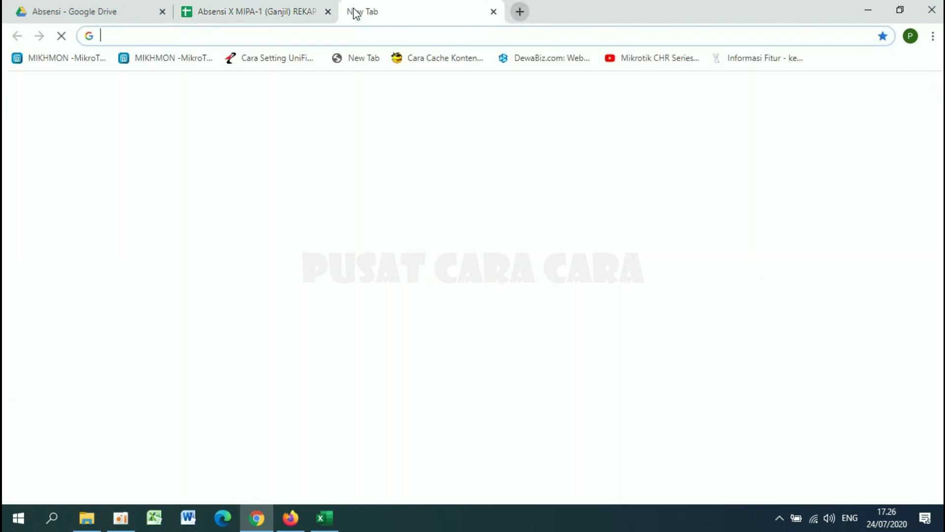
pyautogui.write('bit')
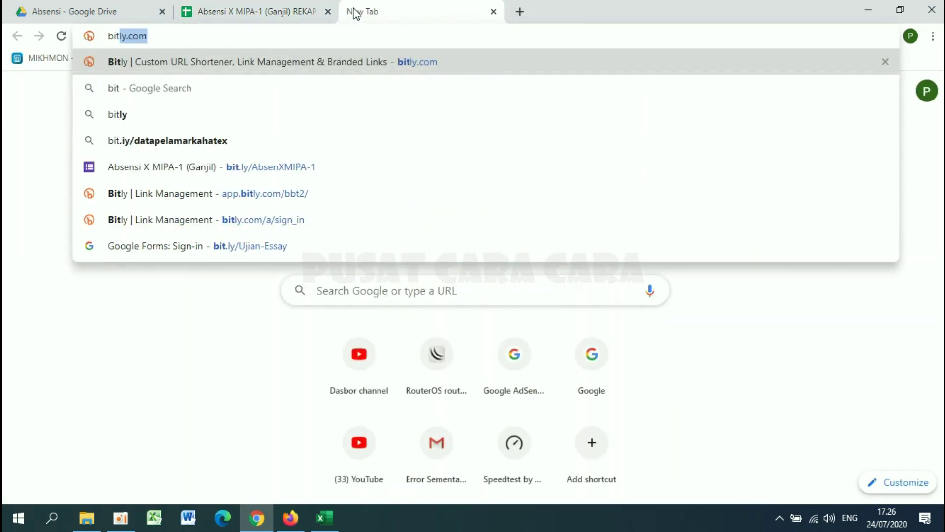
pyautogui.write('.')
pyautogui.press('Down')
pyautogui.press('Down')
pyautogui.press('Down')
pyautogui.press('Down')
pyautogui.press('Down')
pyautogui.press('Down')
pyautogui.press('Down')
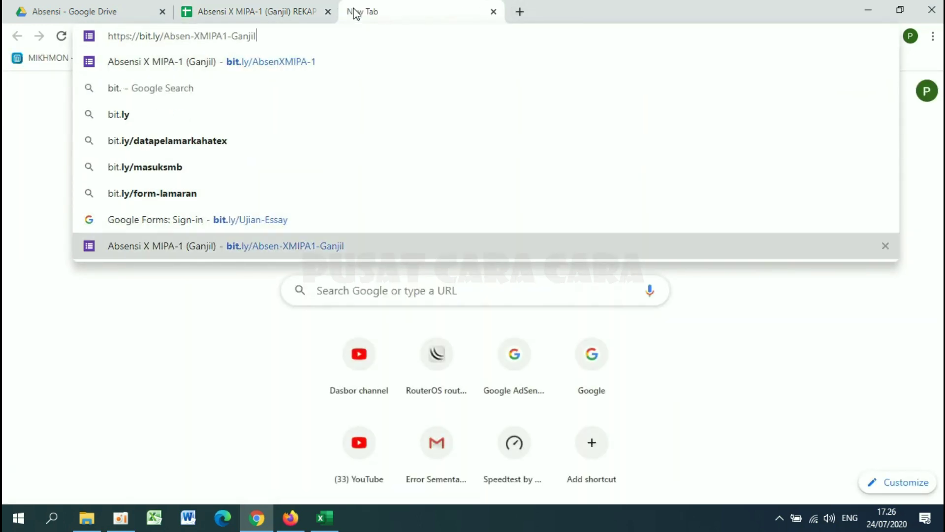
pyautogui.press('Return')
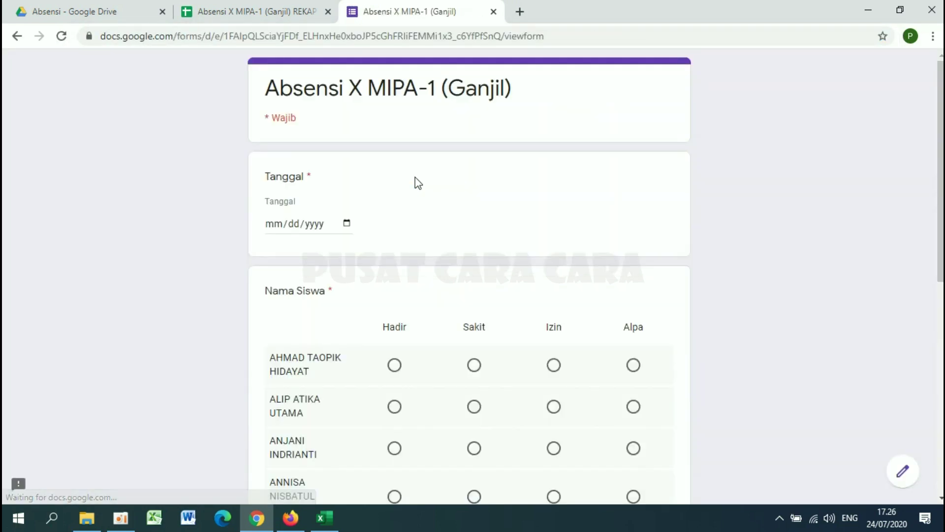
# Set Tanggal to 07/31/2020 and mark the first four students in the attendance grid as Hadir.
pyautogui.click(346, 223)
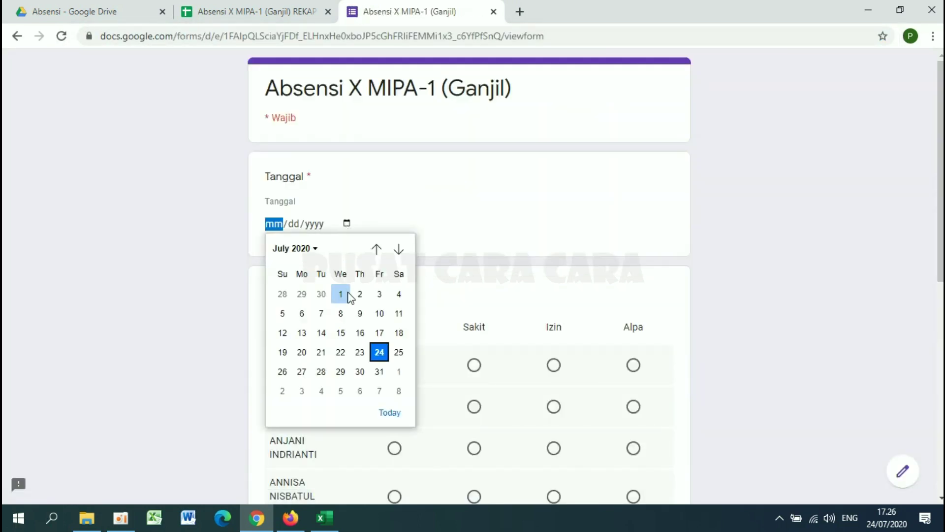
pyautogui.click(379, 371)
pyautogui.scroll(-2, 483, 237)
pyautogui.scroll(-1, 492, 226)
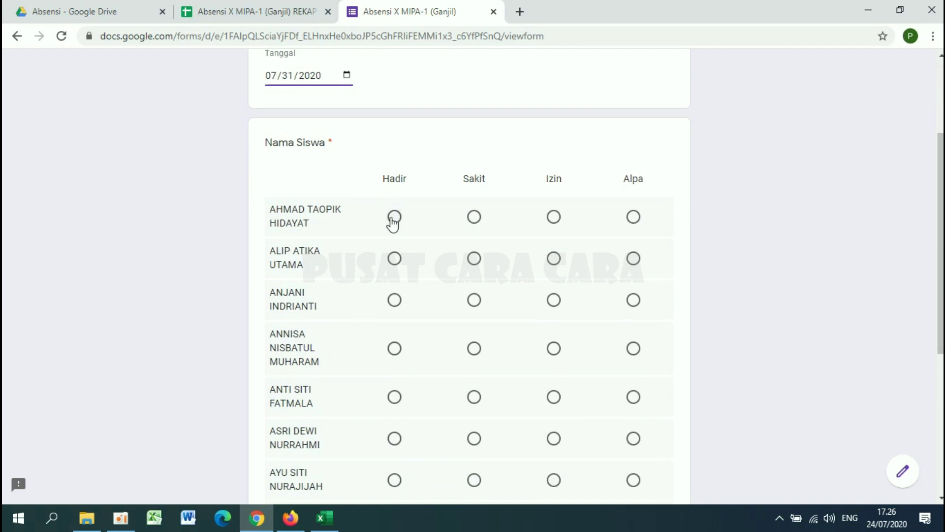
pyautogui.click(394, 217)
pyautogui.click(394, 260)
pyautogui.click(394, 301)
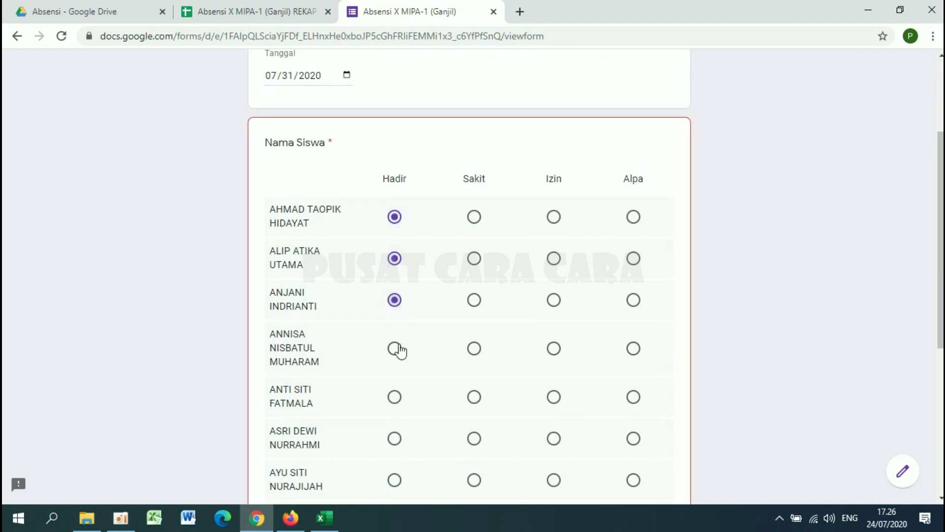
pyautogui.click(395, 349)
# Mark the fifth through eighth students in the attendance grid as Sakit.
pyautogui.scroll(-3, 401, 360)
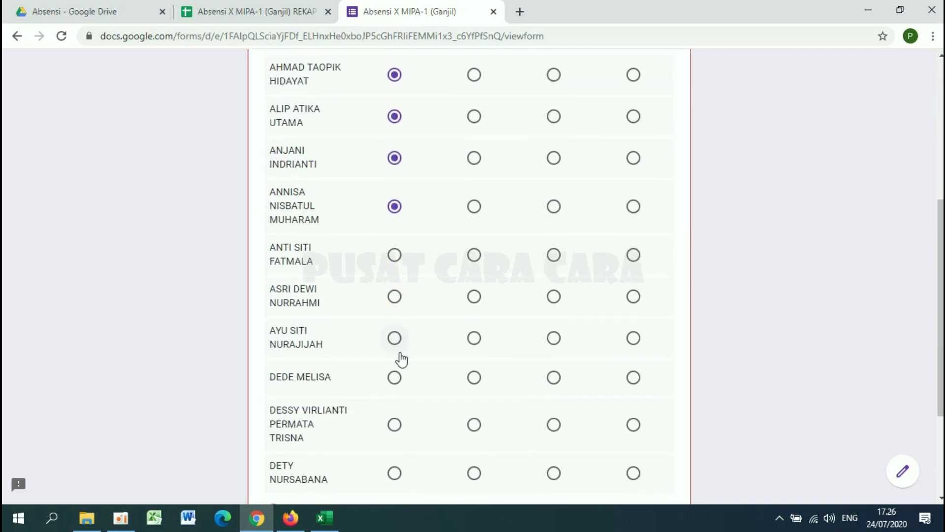
pyautogui.click(474, 255)
pyautogui.click(474, 296)
pyautogui.click(474, 338)
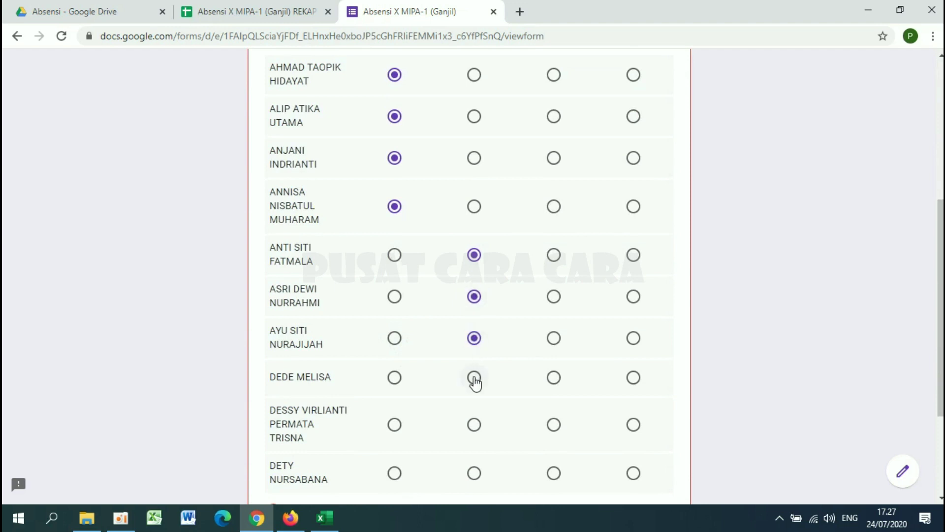
pyautogui.click(474, 378)
# Mark the last two students as Hadir and submit the attendance form.
pyautogui.scroll(-3, 415, 302)
pyautogui.click(394, 296)
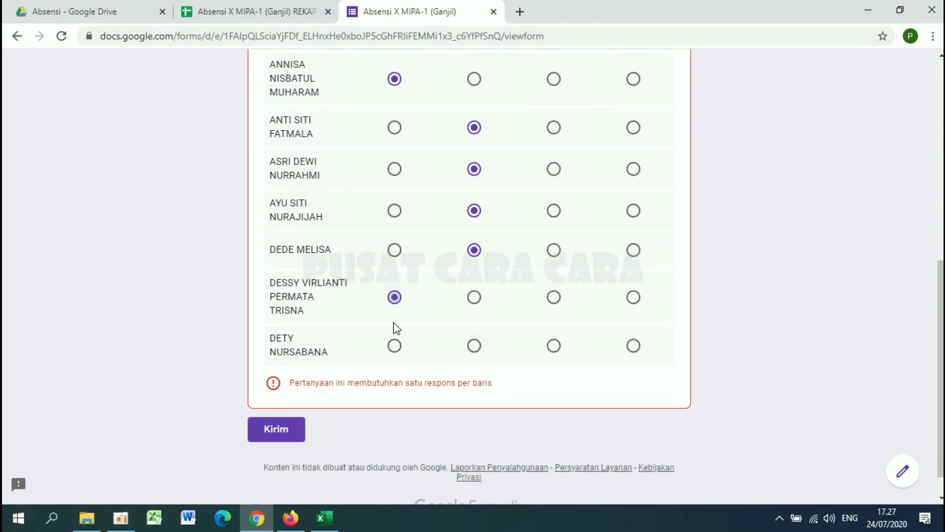
pyautogui.click(394, 347)
pyautogui.click(279, 413)
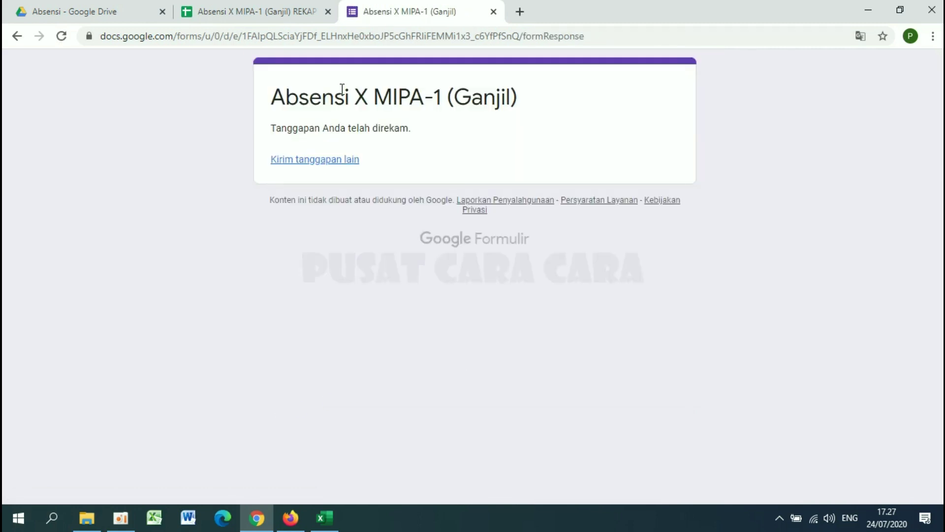
# Reload the REKAP spreadsheet and compare the Rekap counts and formulas with the newest entry in Form Responses 1.
pyautogui.click(251, 10)
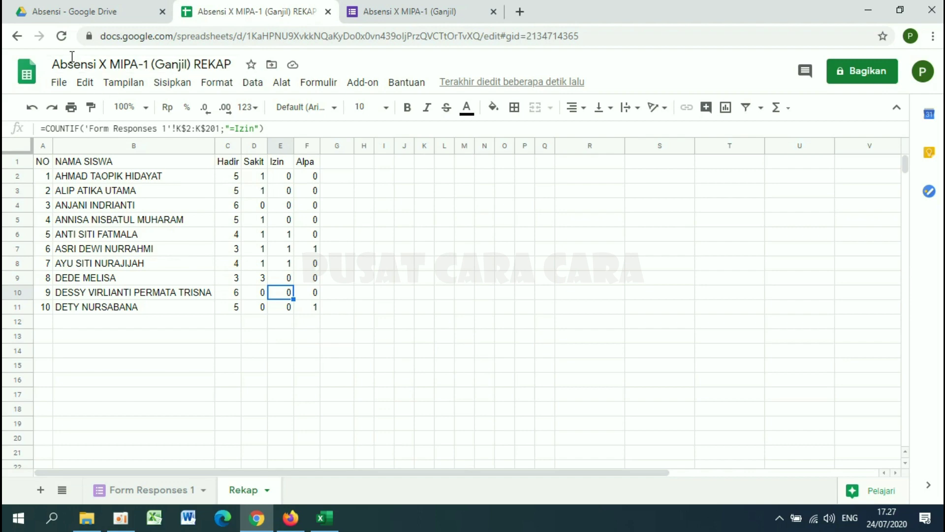
pyautogui.click(61, 36)
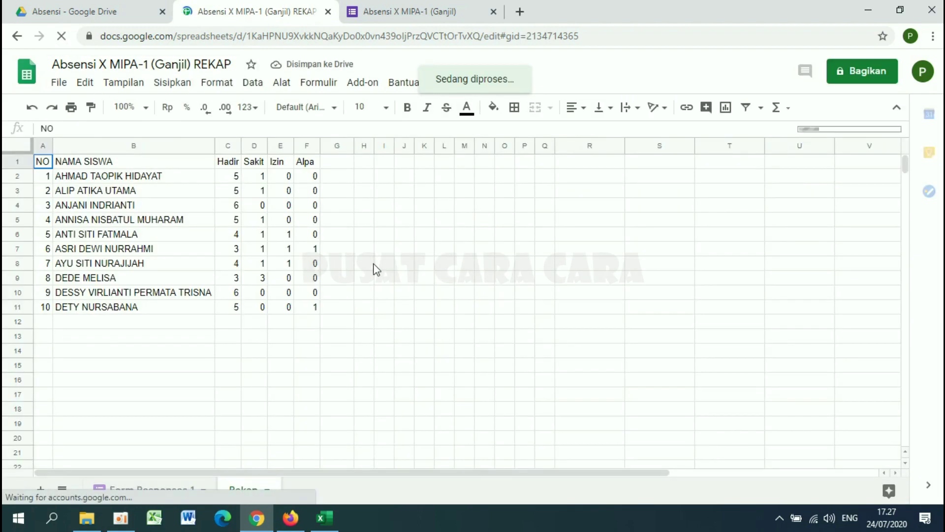
pyautogui.click(234, 175)
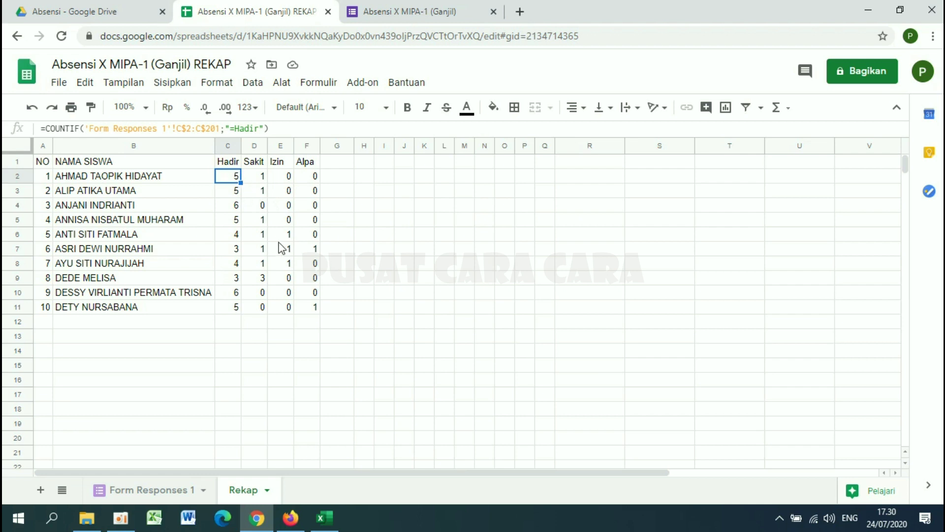
pyautogui.click(246, 266)
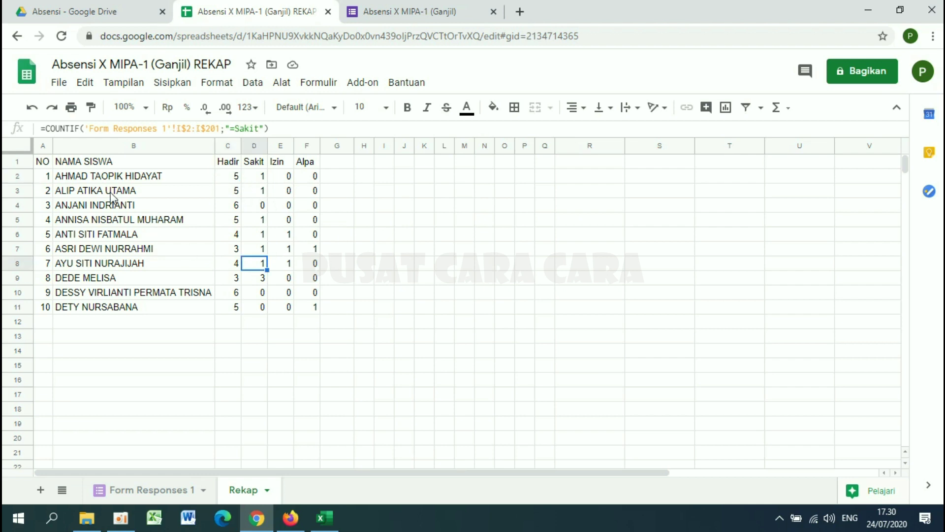
pyautogui.click(157, 488)
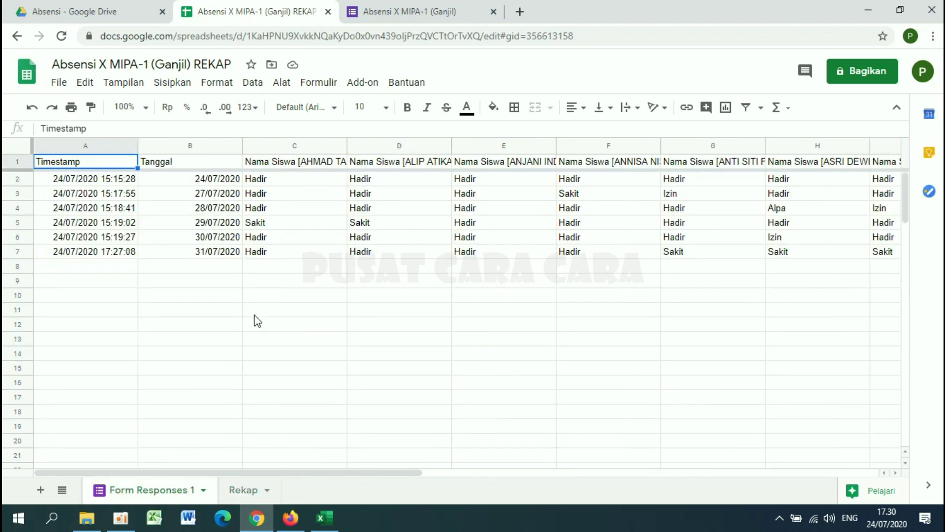
pyautogui.click(244, 490)
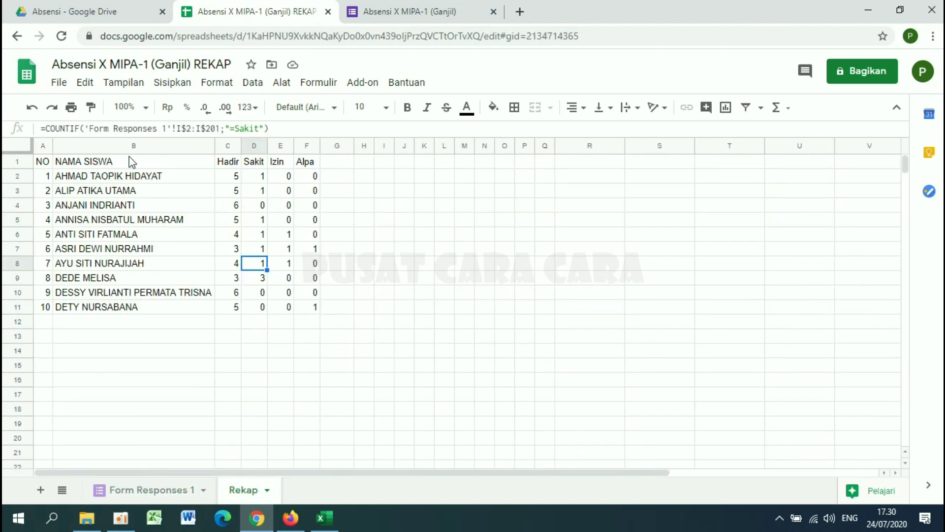
# Examine the first student's Hadir and Sakit COUNTIF formulas in row 2 of the Rekap sheet.
pyautogui.click(126, 179)
pyautogui.press('Down')
pyautogui.press('Down')
pyautogui.click(199, 179)
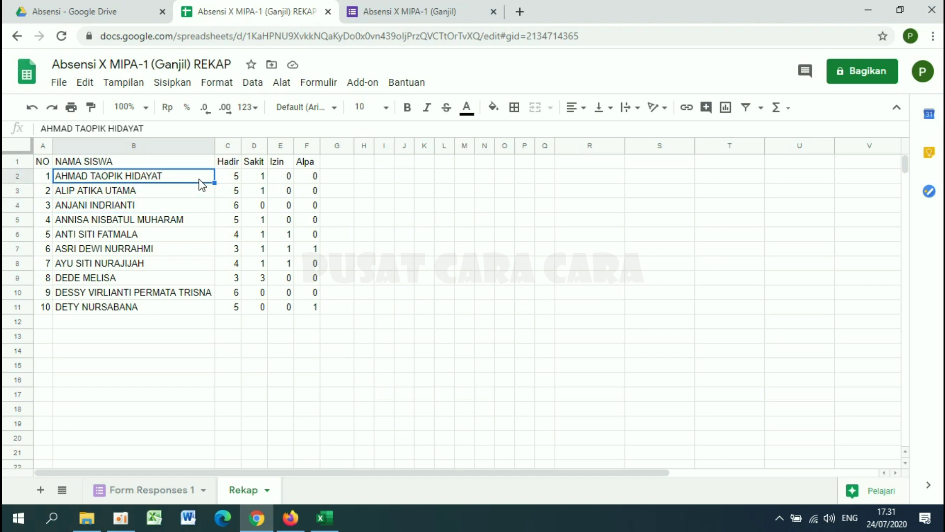
pyautogui.click(232, 178)
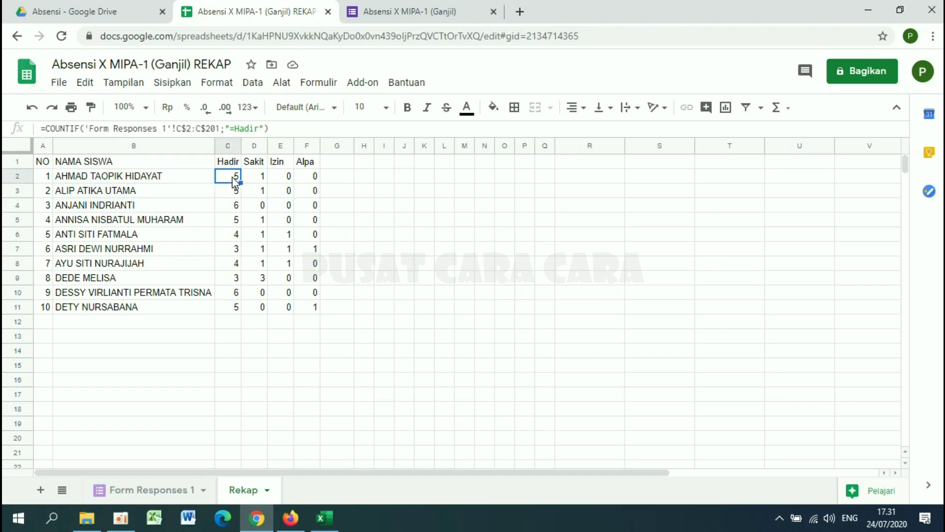
pyautogui.click(262, 179)
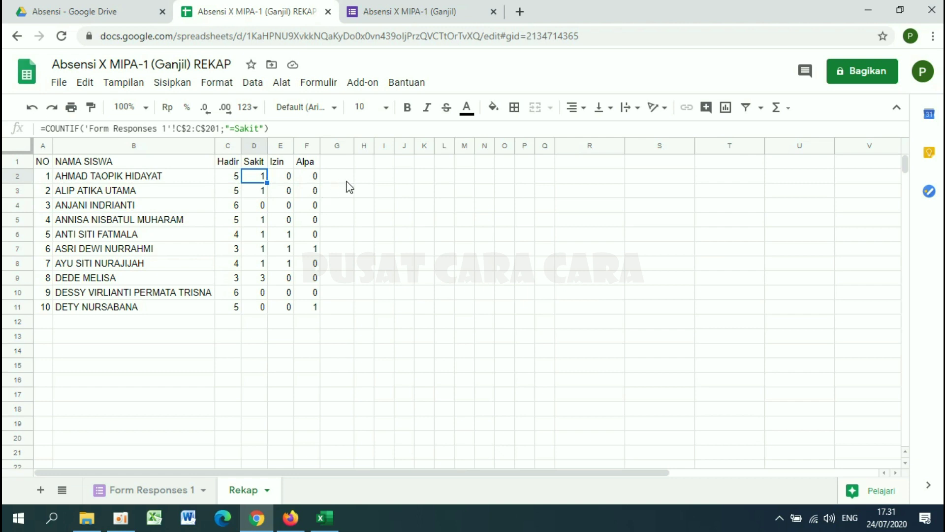
pyautogui.click(352, 235)
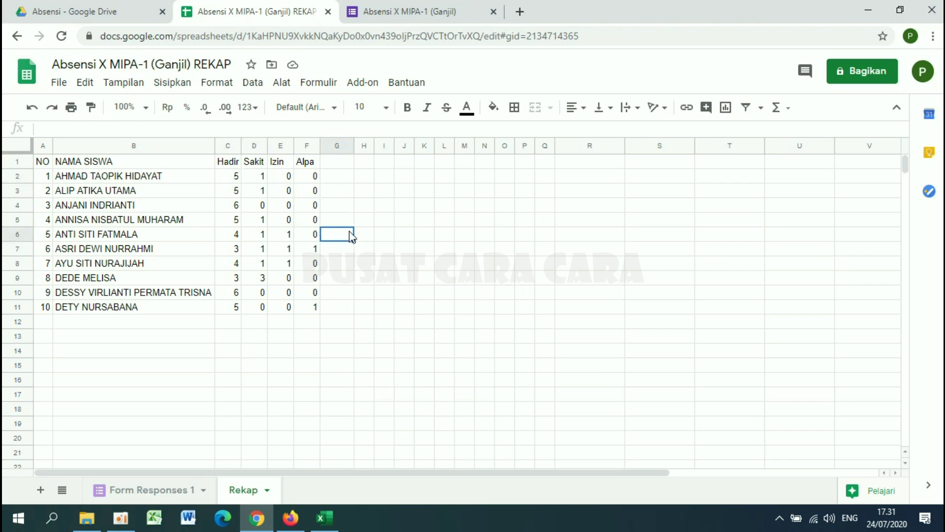